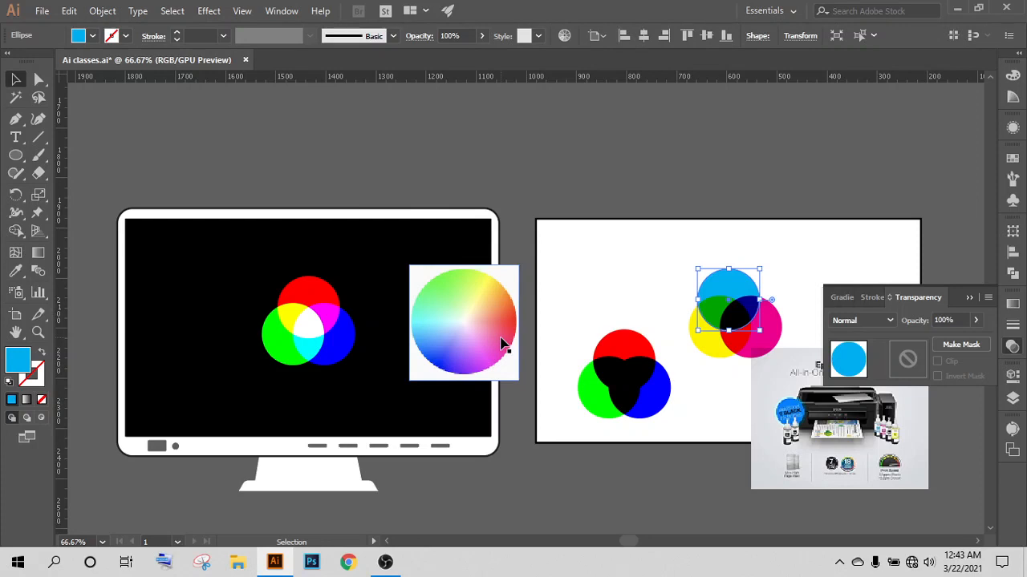
Step: Delete the overlapping colour circles, the colour wheel image and the printer image from the monitor and white rectangle
click(476, 335)
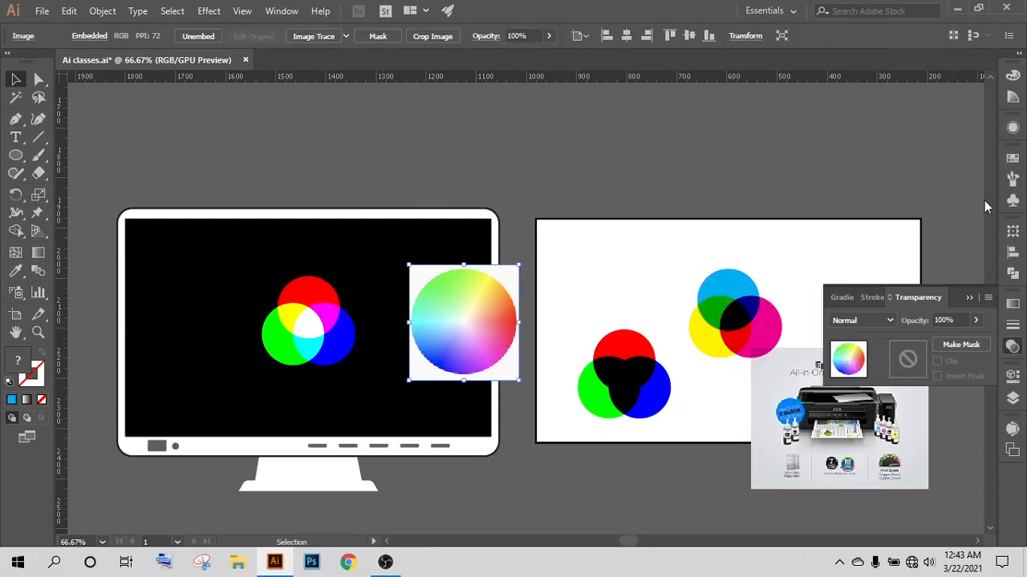
click(1012, 158)
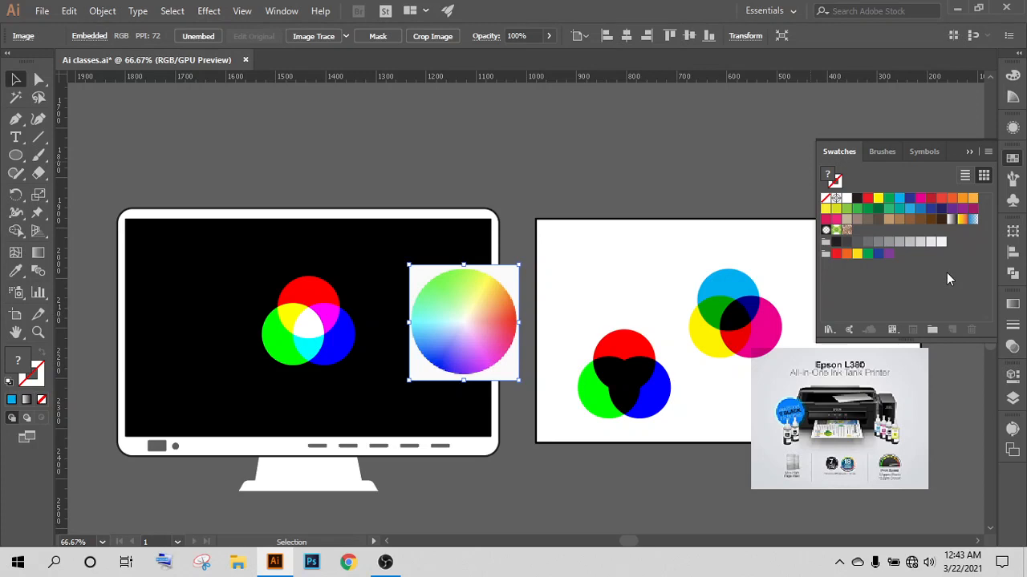
drag(182, 194, 910, 507)
key(Delete)
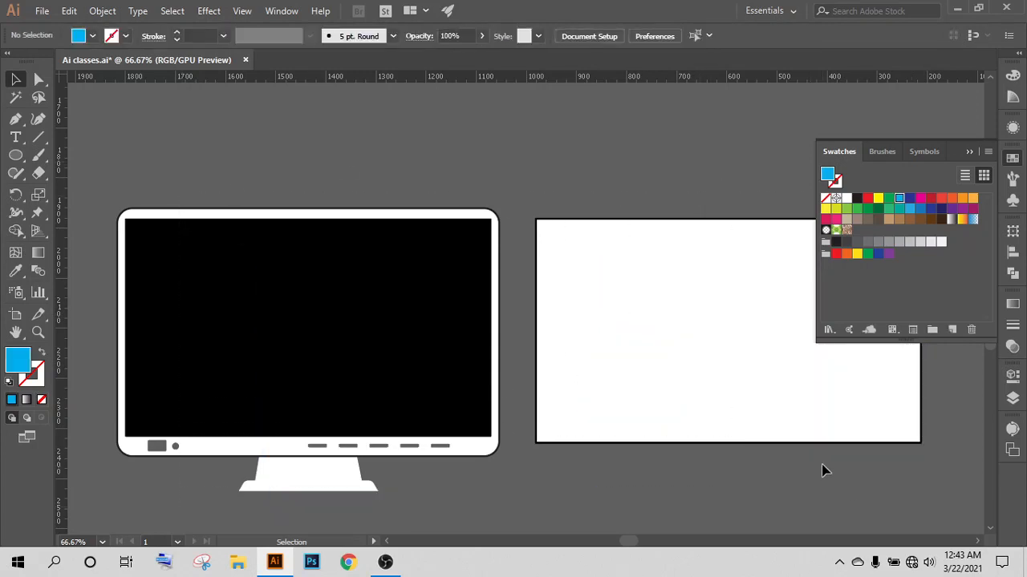
Step: Bring the blank square artboard into view
drag(701, 332, 129, 452)
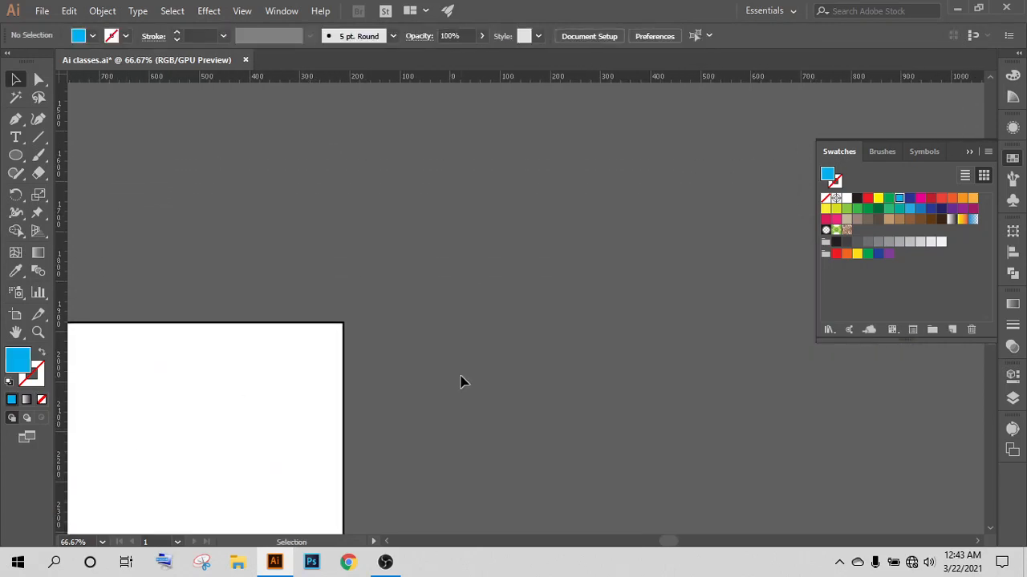
alt+scroll(463, 382, down, 5)
alt+scroll(462, 382, down, 2)
alt+scroll(474, 308, up, 4)
drag(257, 213, 350, 350)
alt+scroll(403, 428, up, 2)
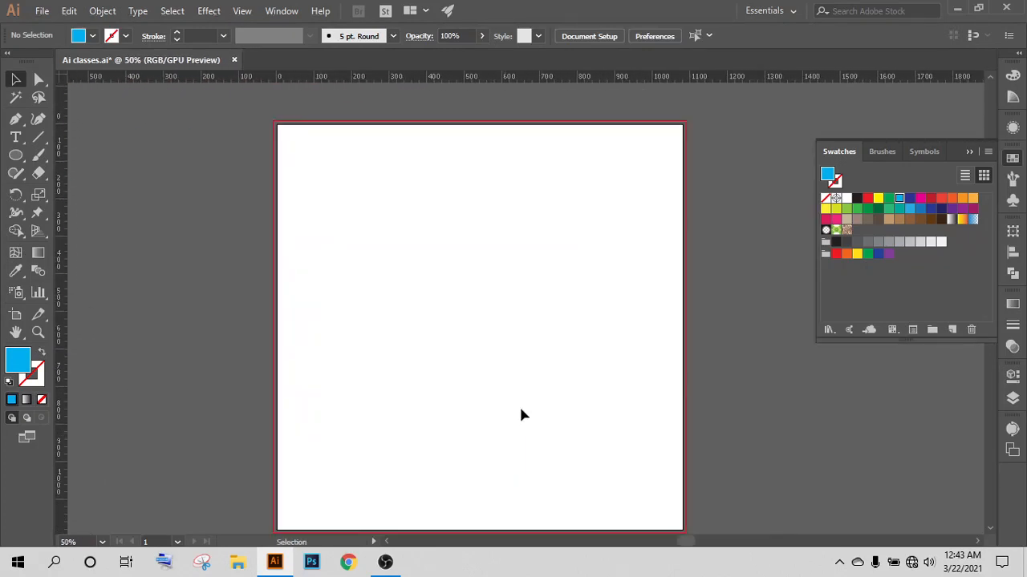
drag(520, 415, 543, 370)
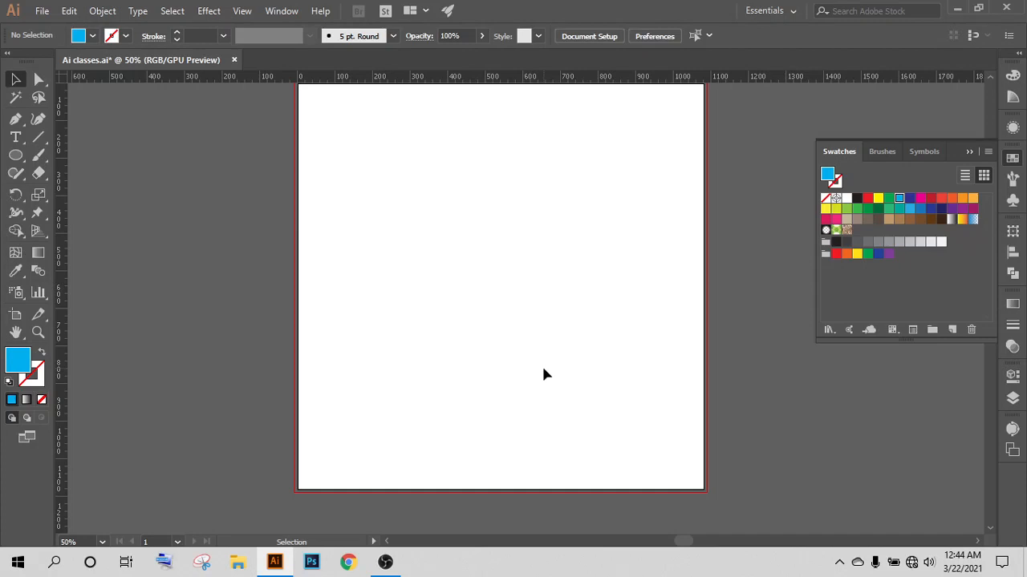
scroll(594, 338, up, 1)
scroll(594, 339, down, 2)
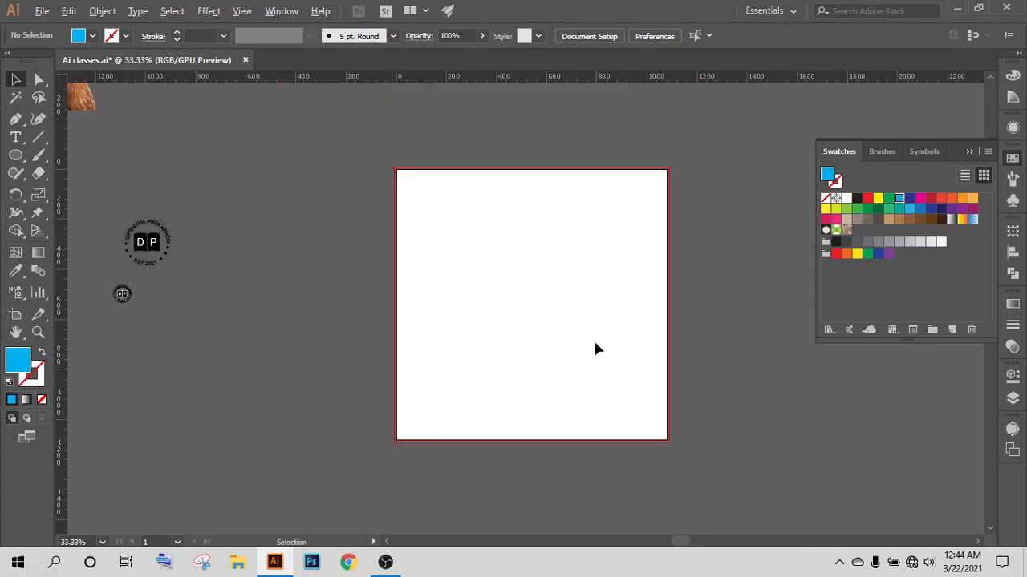
scroll(594, 350, up, 1)
scroll(551, 341, up, 2)
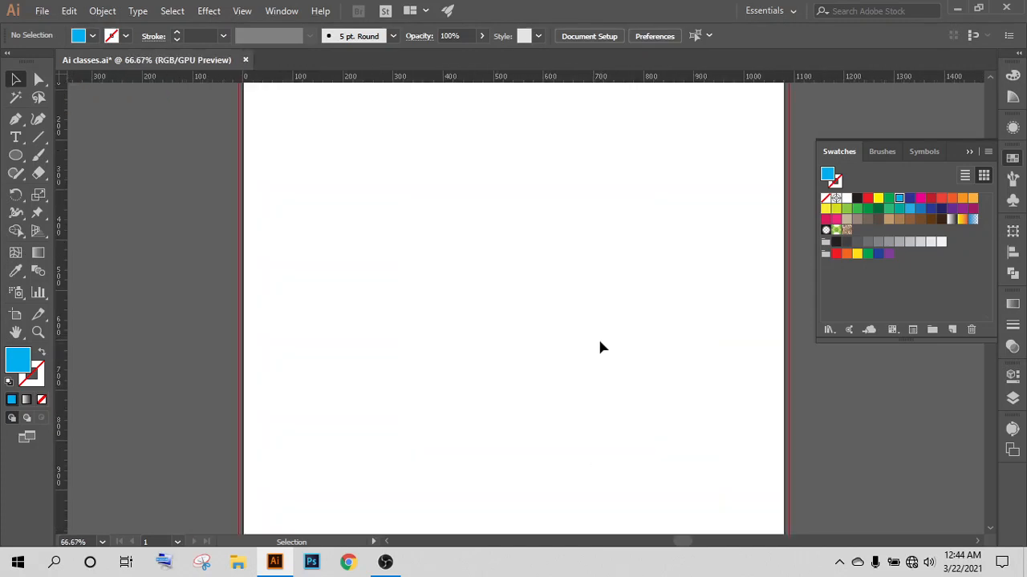
drag(598, 341, 572, 345)
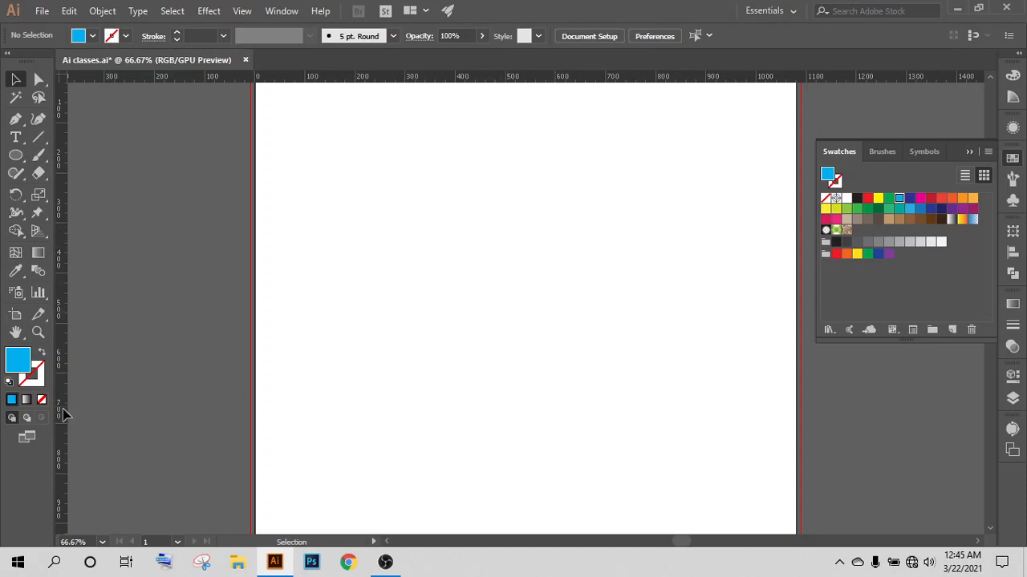
Step: Draw a blue ellipse about 240 × 202 px in the upper left area of the artboard
click(16, 155)
drag(386, 203, 508, 304)
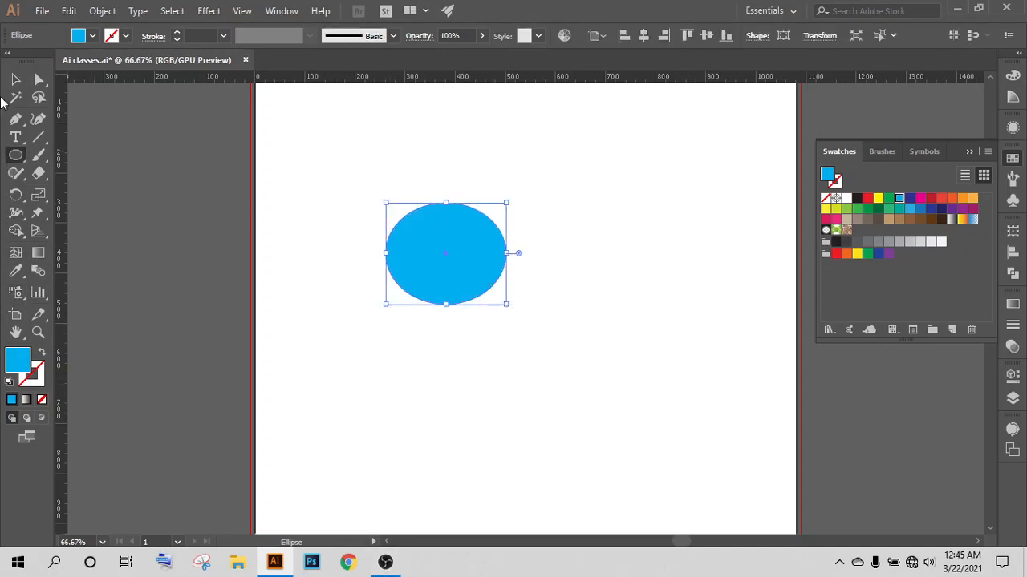
click(15, 78)
click(574, 326)
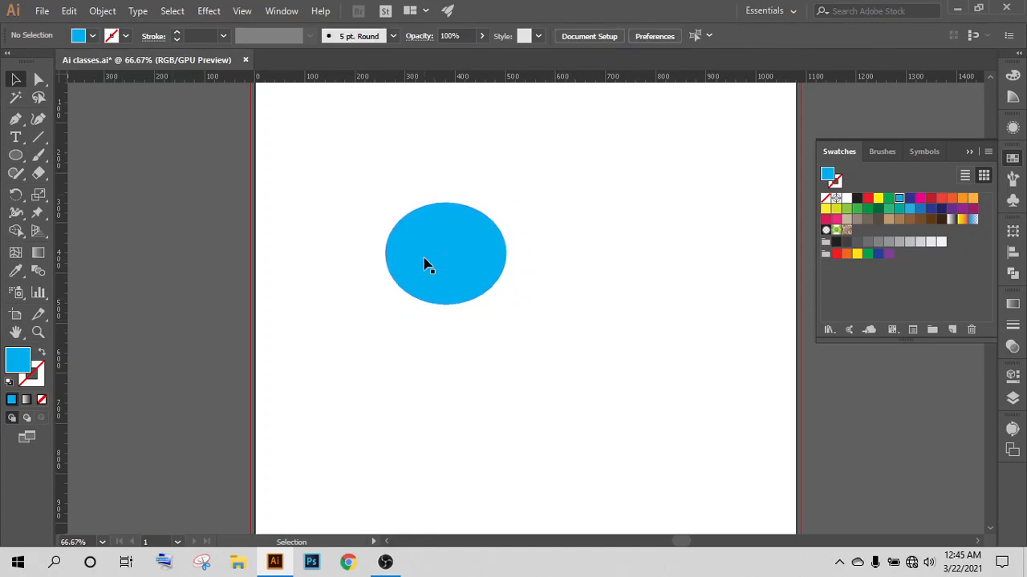
Step: Duplicate the ellipse twice to the right, filling the first copy dark green and the second lighter green
drag(417, 262, 591, 277)
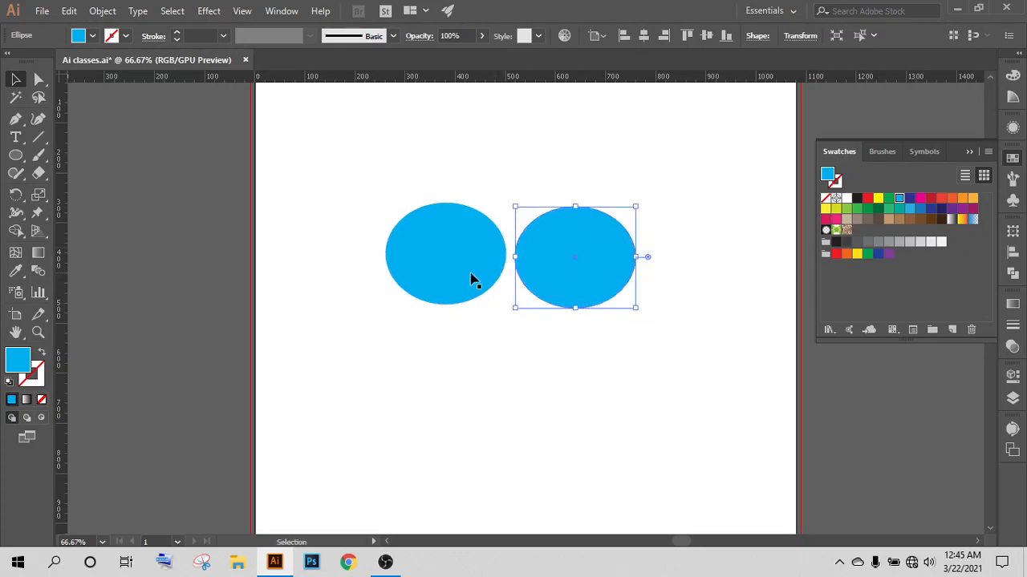
click(867, 209)
click(690, 271)
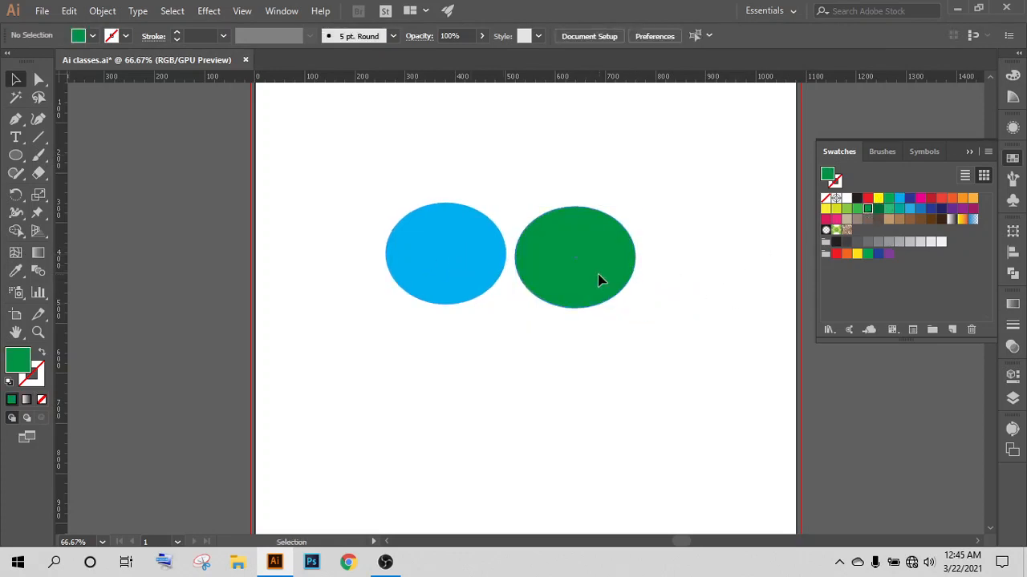
drag(597, 280, 735, 283)
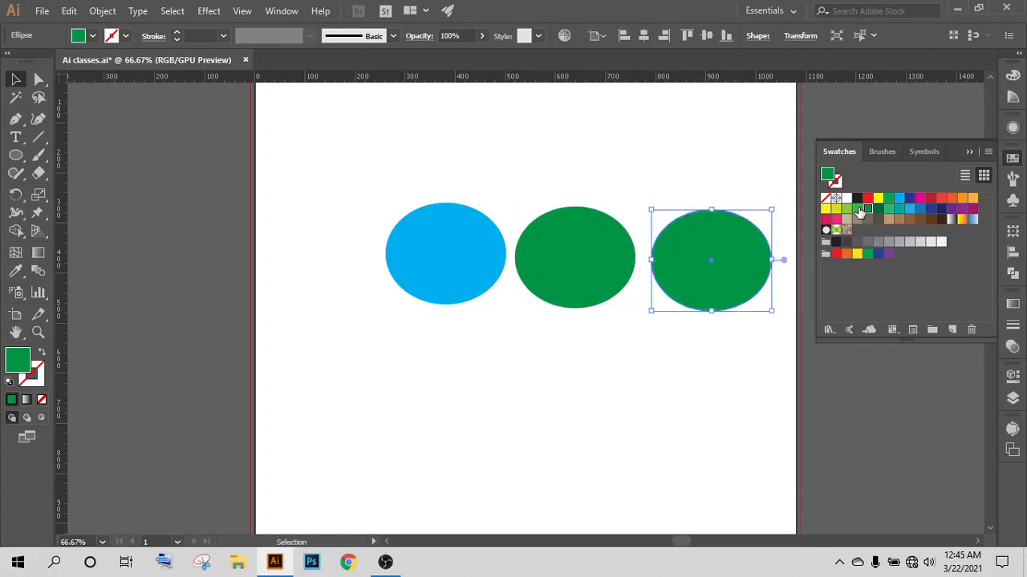
click(857, 208)
click(564, 200)
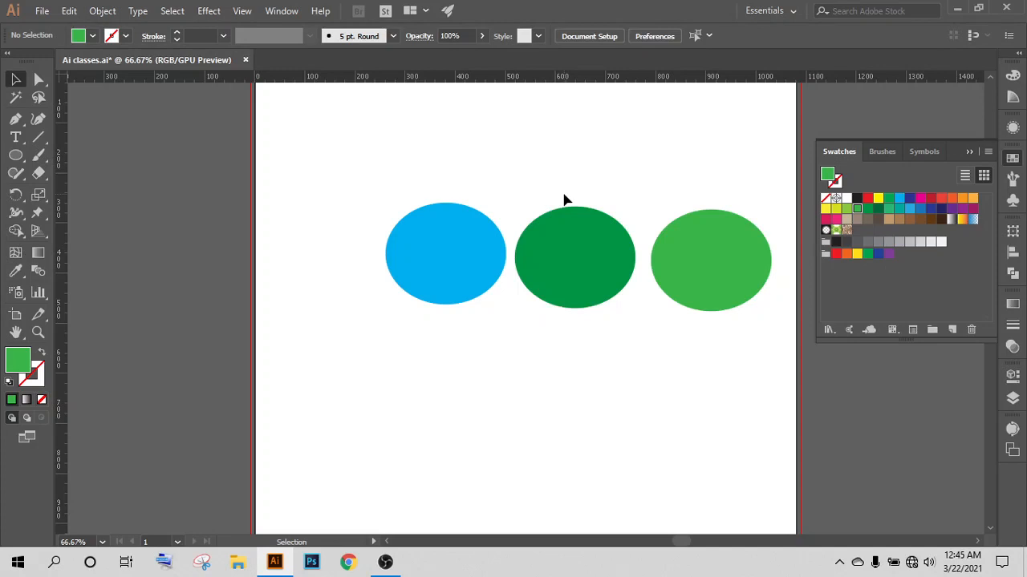
Step: Move the three ellipses off the artboard to its left side and view the available swatch libraries
scroll(620, 230, down, 1)
drag(420, 213, 283, 314)
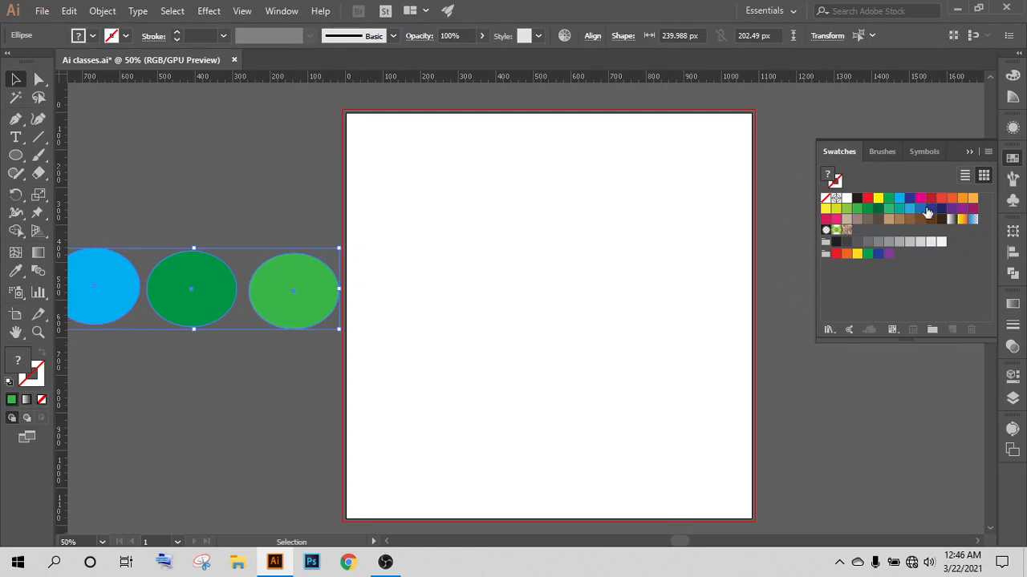
click(837, 330)
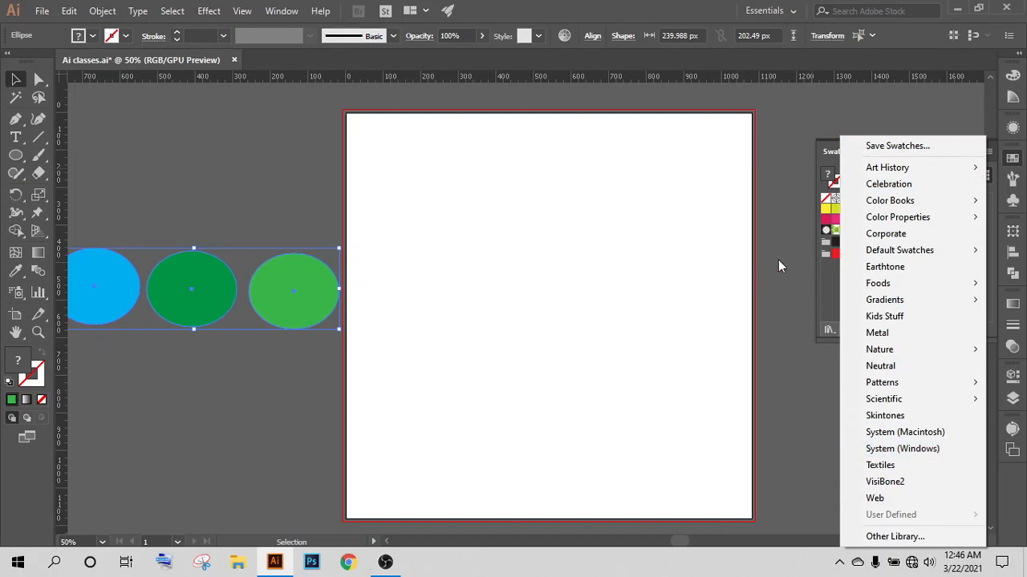
click(776, 186)
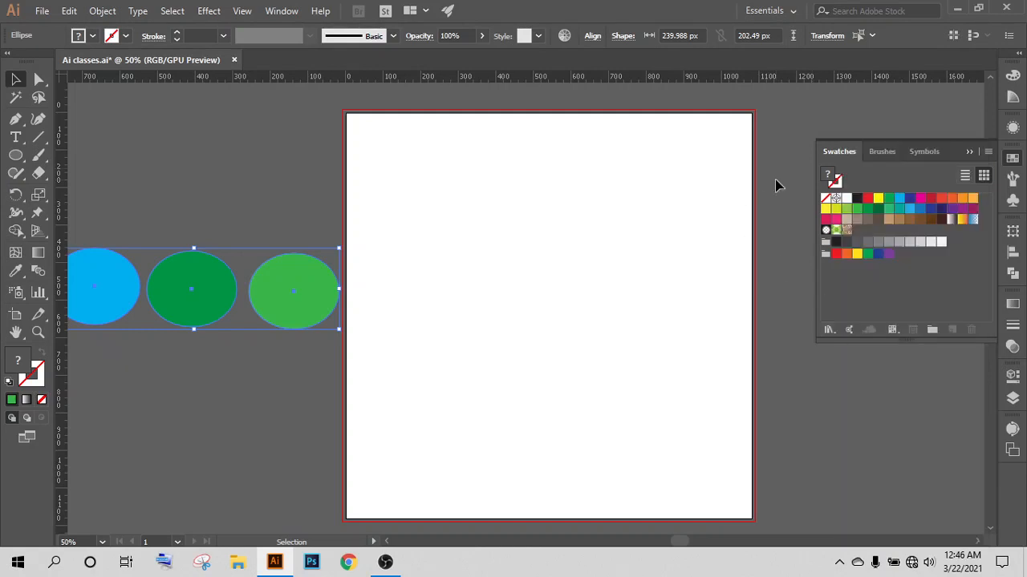
click(776, 186)
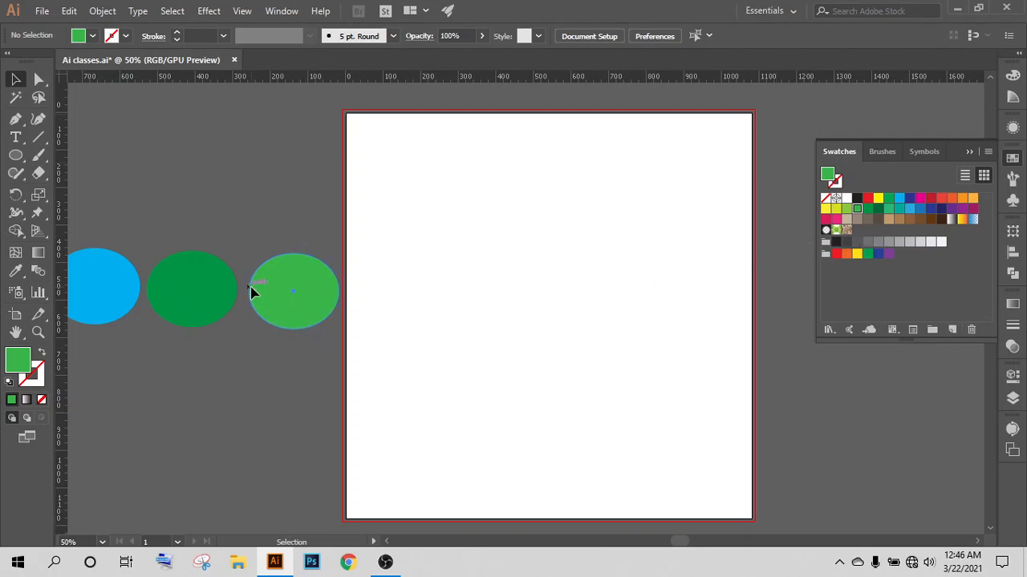
Step: Move the light green ellipse onto the artboard and fill it with the green floral pattern swatch
drag(250, 293, 606, 292)
click(416, 331)
drag(685, 297, 527, 301)
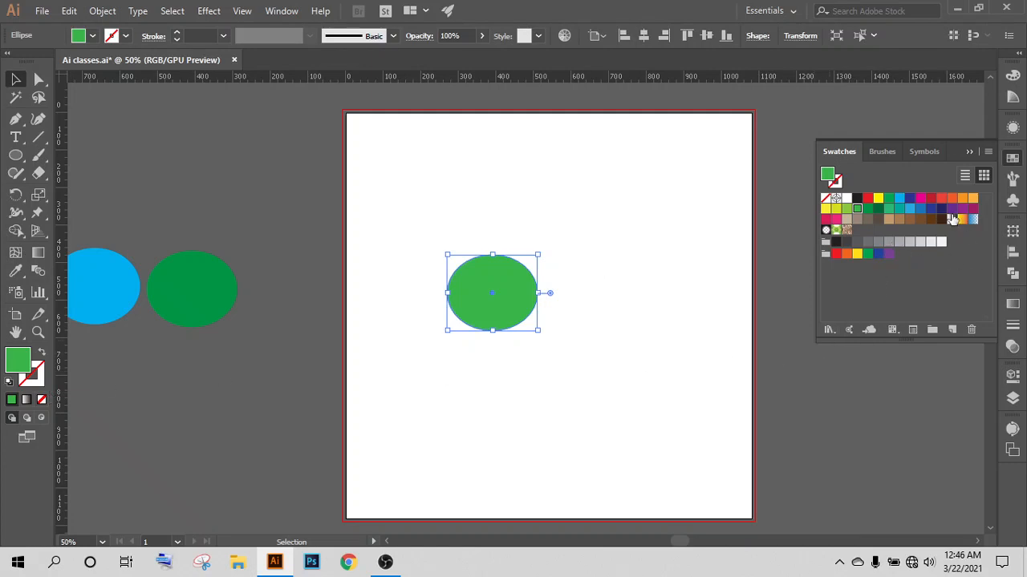
drag(949, 233, 448, 292)
click(836, 231)
click(575, 322)
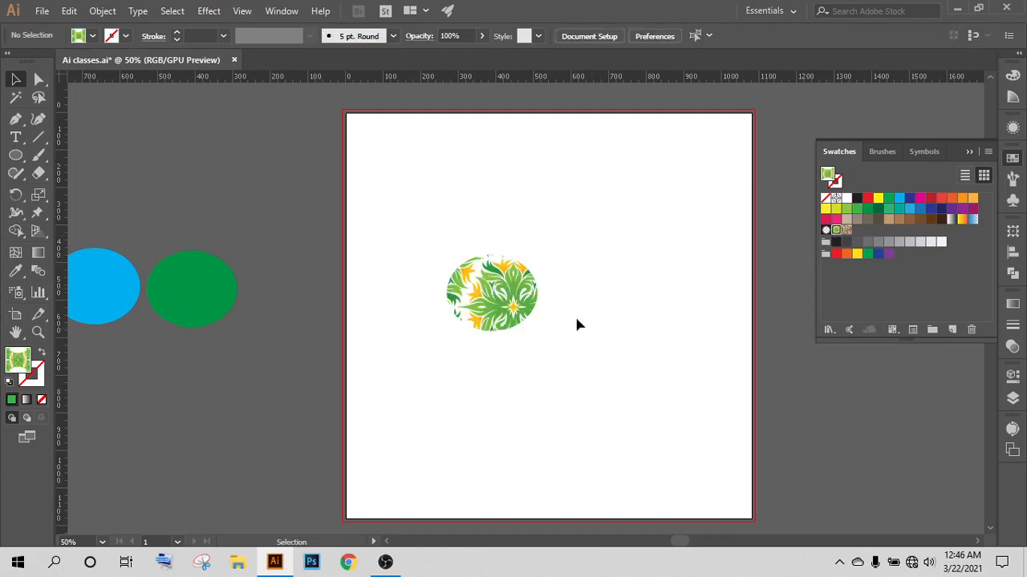
Step: Examine the floral pattern up close, undo the pattern fill and delete the light green ellipse from the artboard
scroll(432, 337, up, 5)
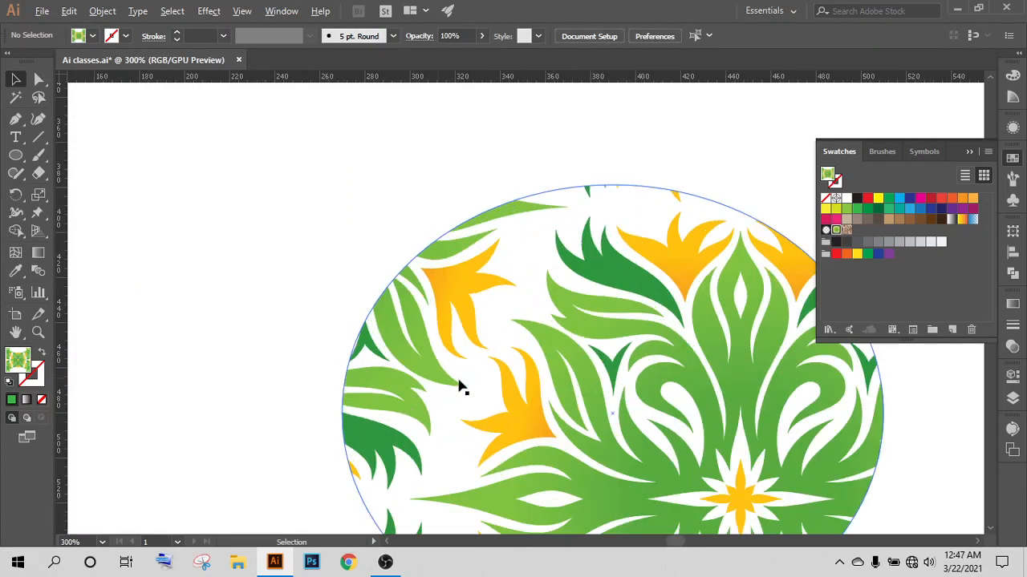
drag(696, 345, 555, 243)
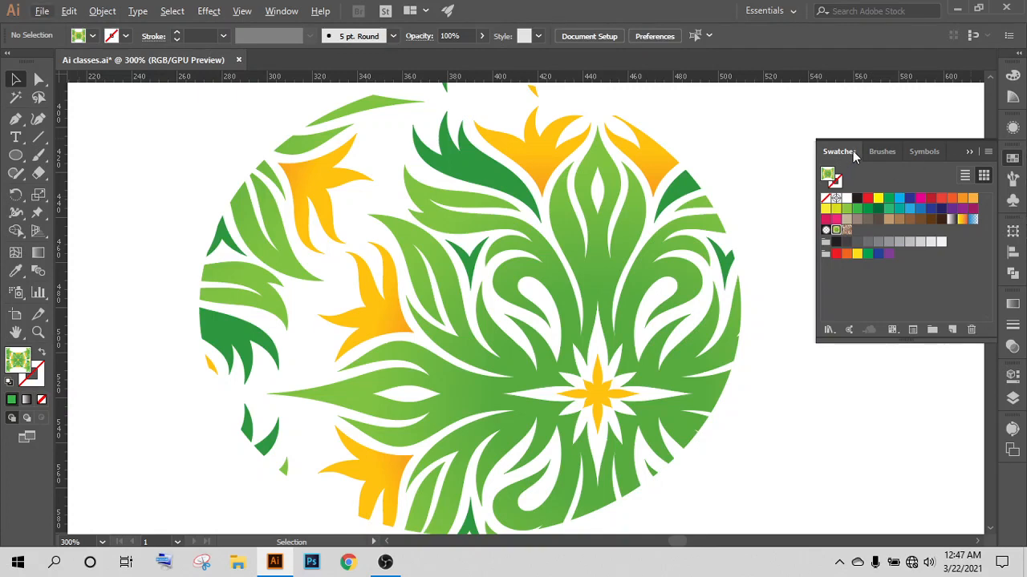
scroll(607, 313, down, 1)
scroll(538, 385, down, 2)
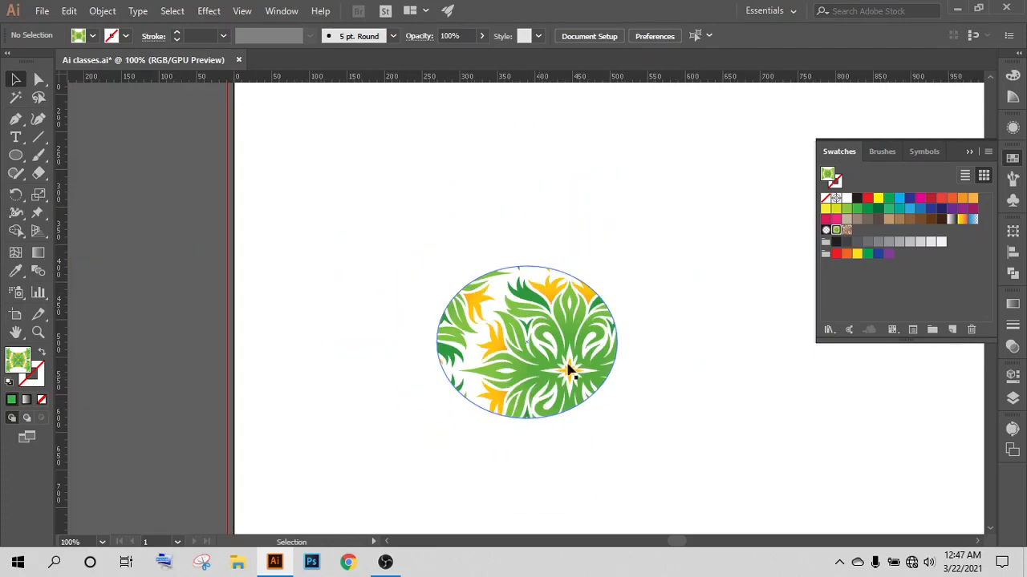
drag(535, 263, 481, 257)
click(408, 316)
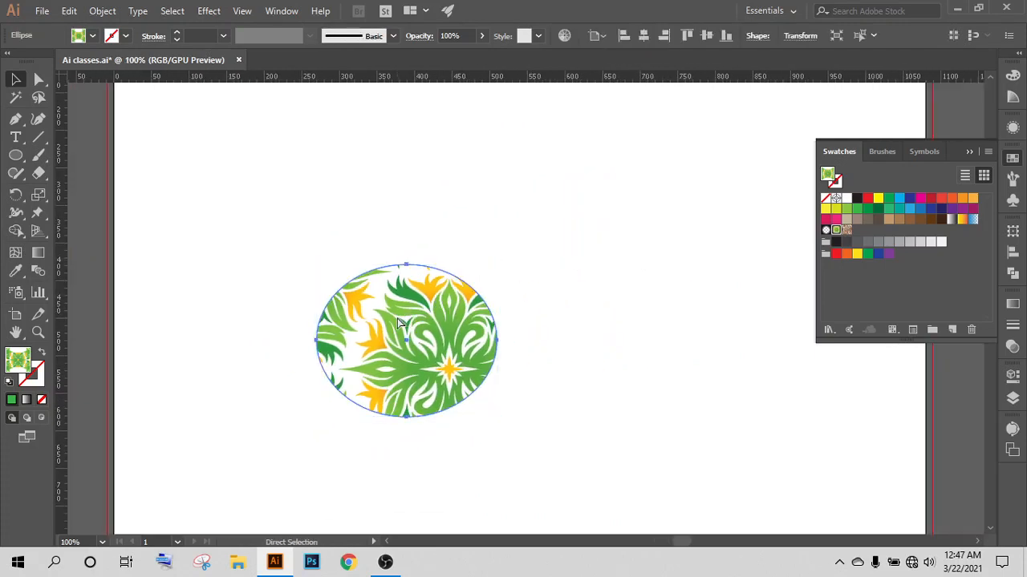
key(ctrl+z)
click(605, 211)
click(438, 346)
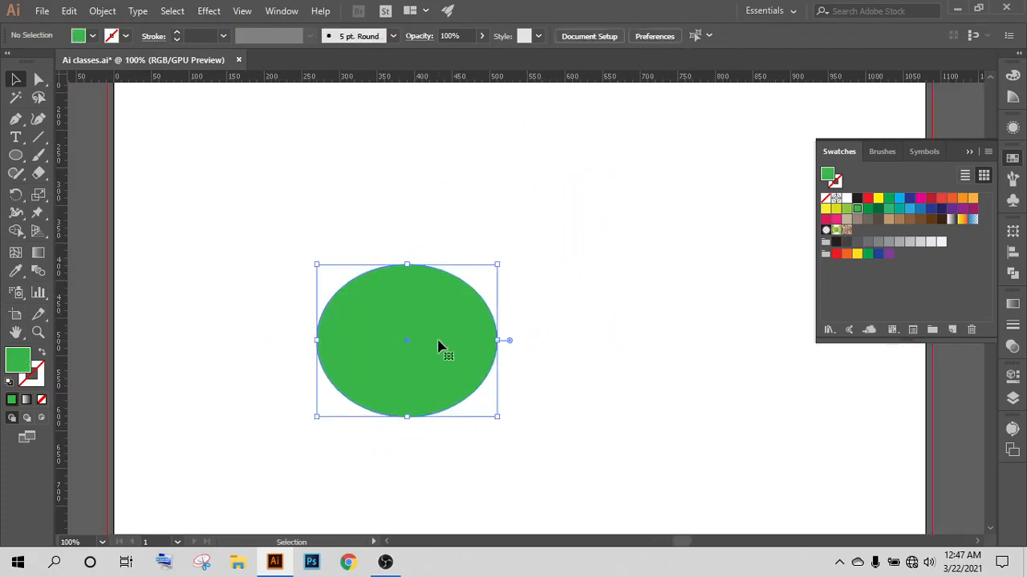
key(Delete)
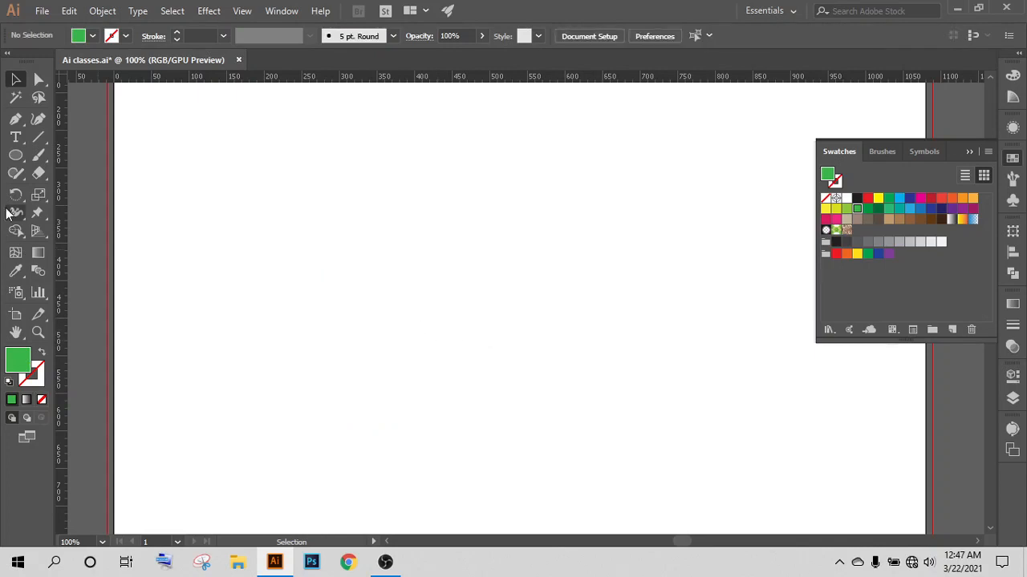
Step: Draw a small ellipse on the artboard and set its fill colour to hex 4cecff
click(14, 155)
drag(323, 244, 394, 310)
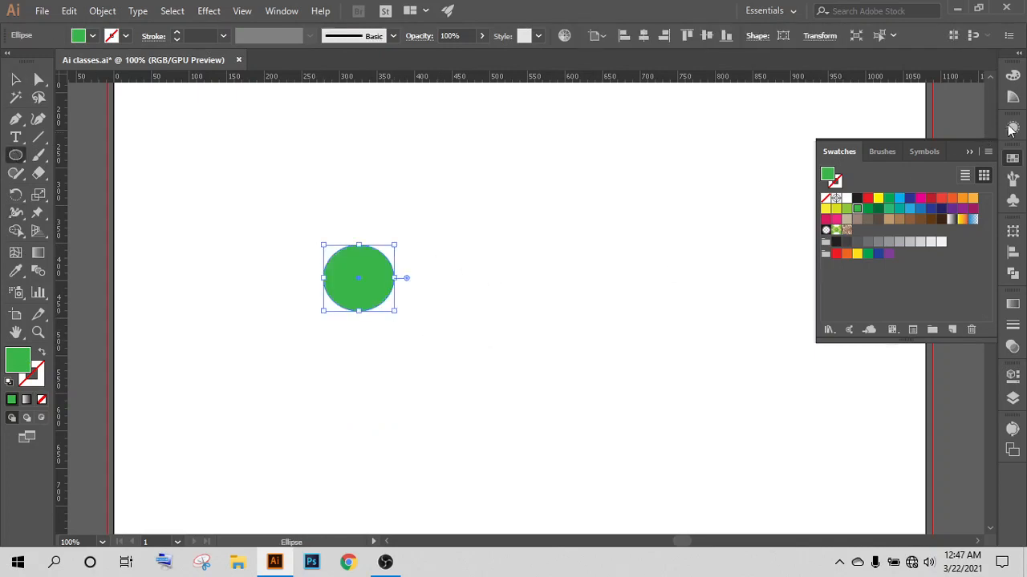
click(1013, 77)
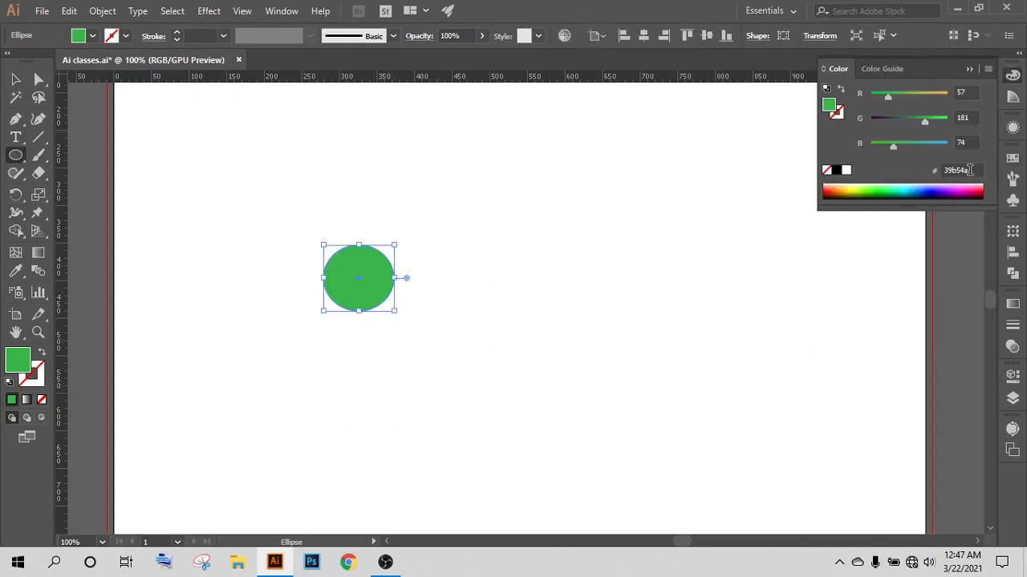
click(963, 170)
text(4cecff)
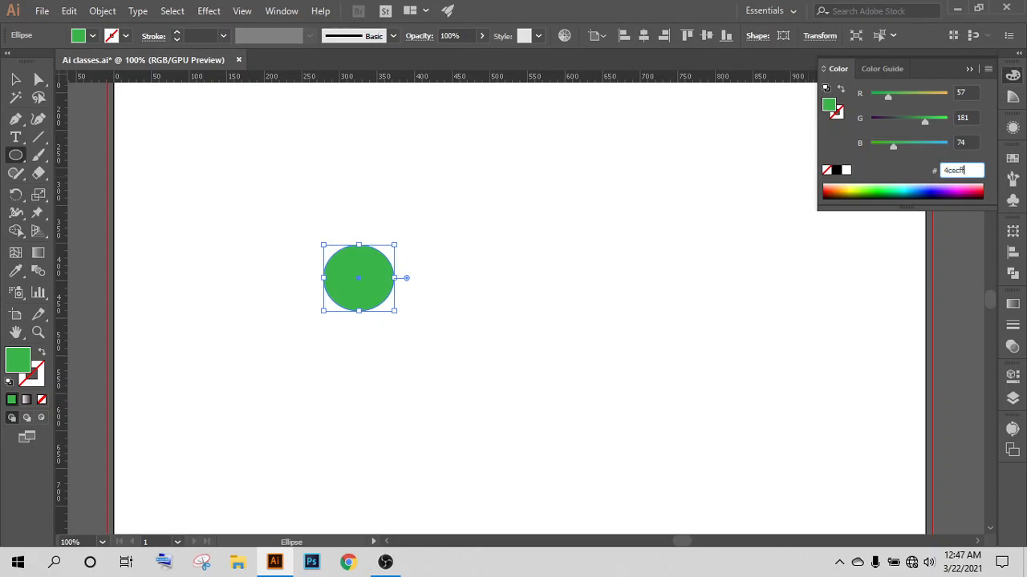
key(Return)
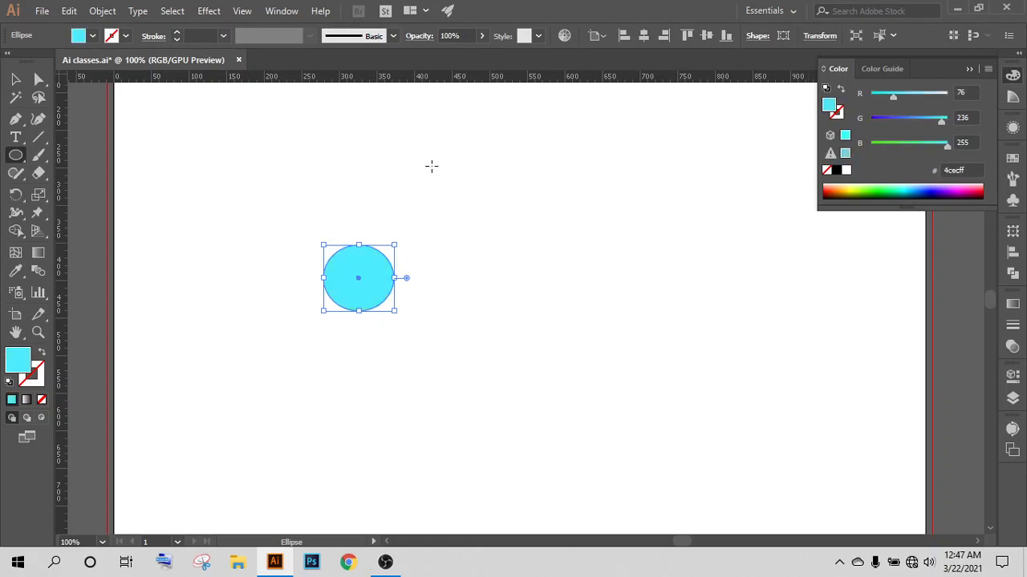
click(15, 79)
click(476, 228)
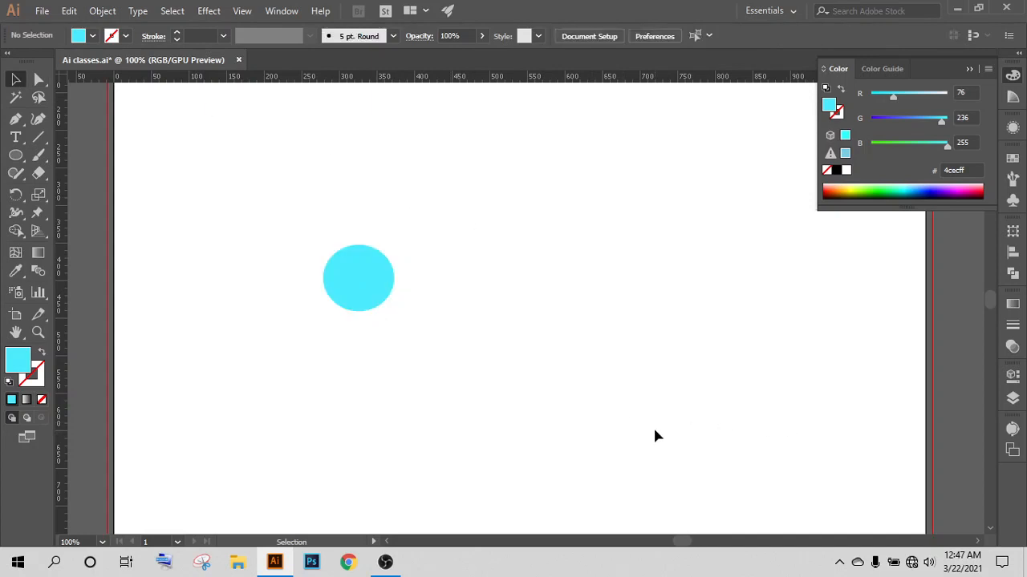
key(ctrl+minus)
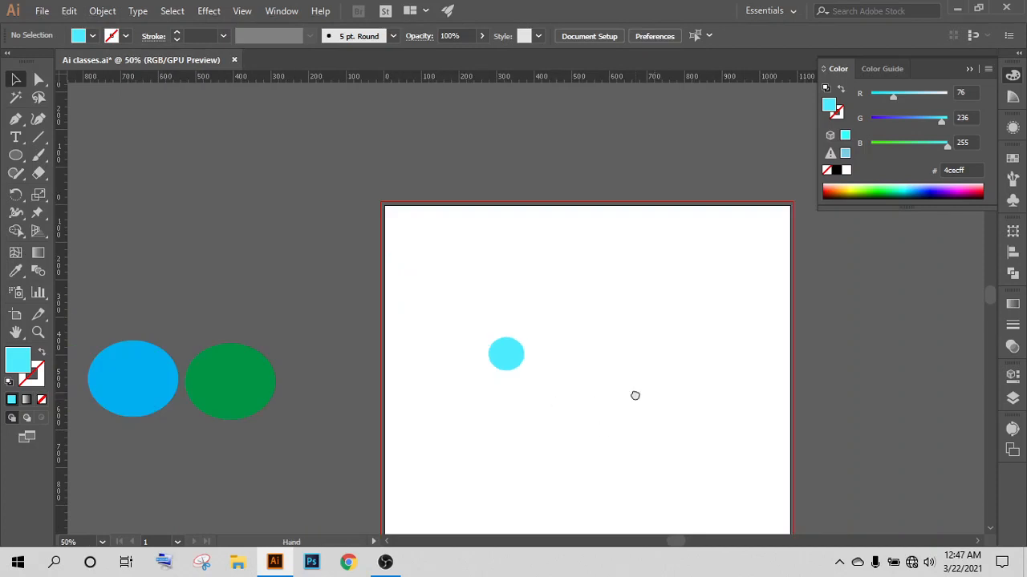
drag(635, 393, 586, 372)
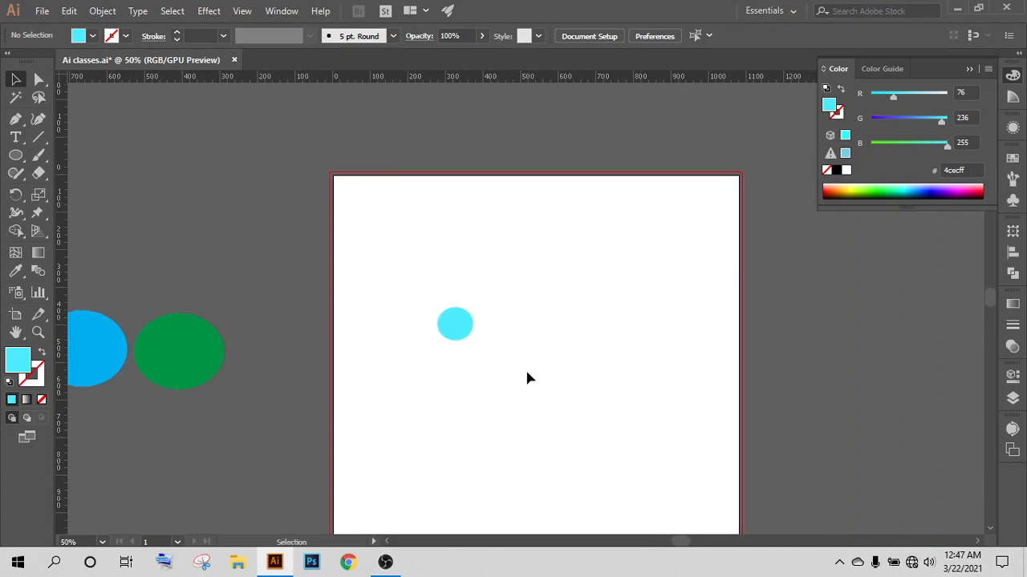
key(ctrl+1)
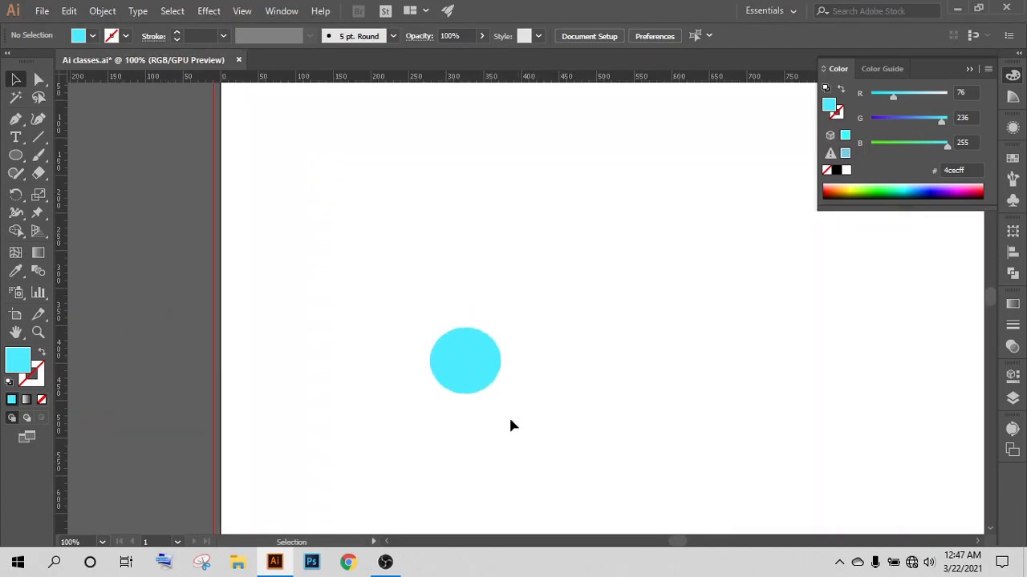
Step: Add the cyan ellipse to the swatches as a new pattern swatch and apply that swatch to the ellipse
click(457, 360)
drag(766, 347, 628, 322)
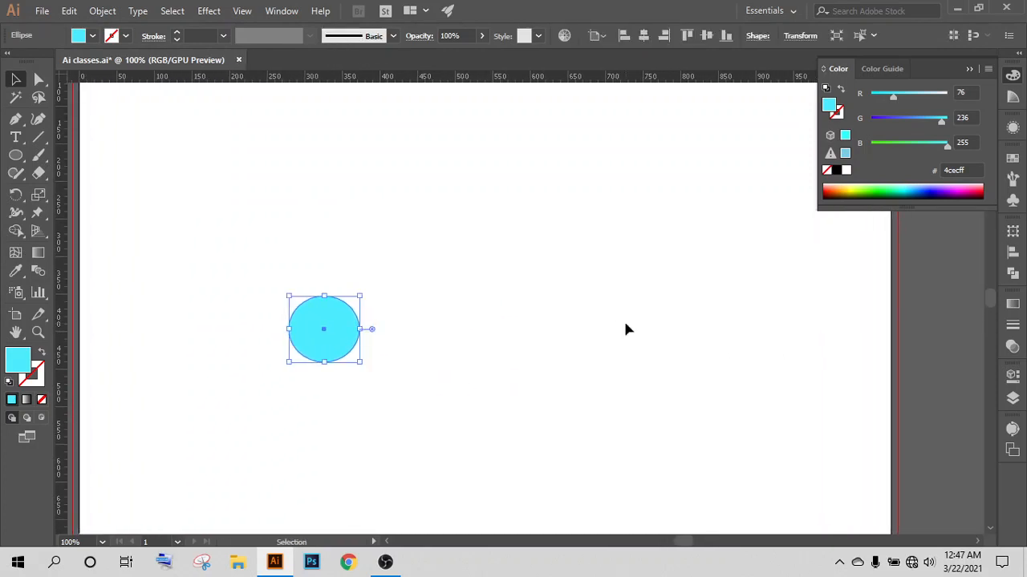
click(1012, 75)
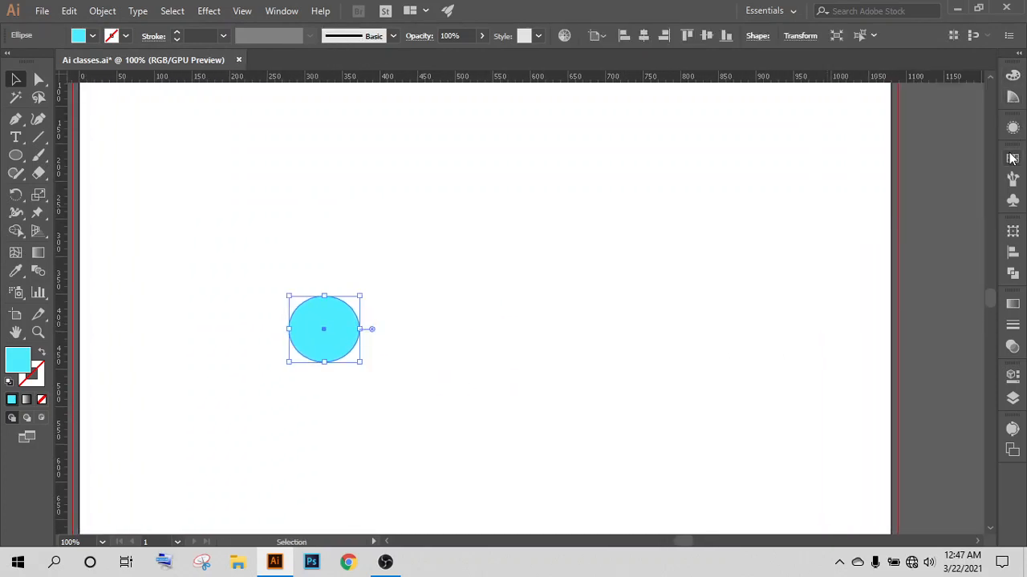
click(1012, 157)
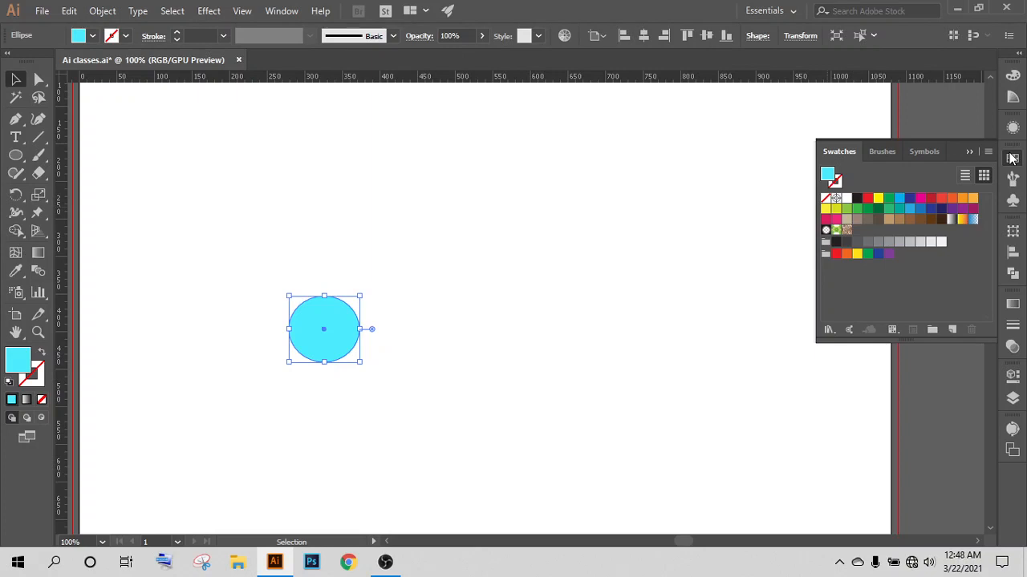
drag(339, 345, 909, 313)
click(857, 230)
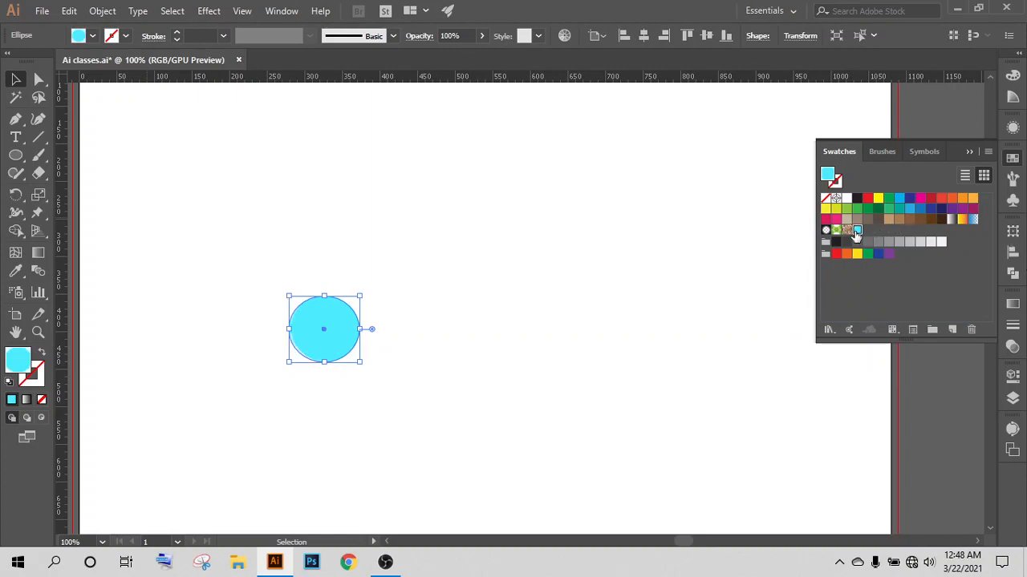
Step: Draw a large rectangle beside the ellipse with fill colour e84343, then fill it with the new cyan circle pattern swatch
click(76, 173)
click(12, 157)
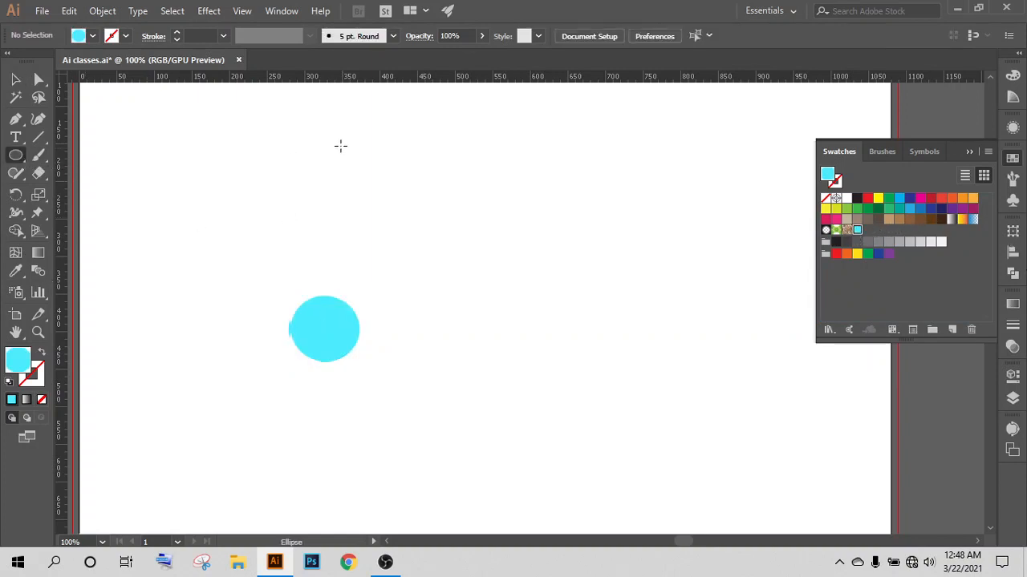
drag(10, 165, 76, 152)
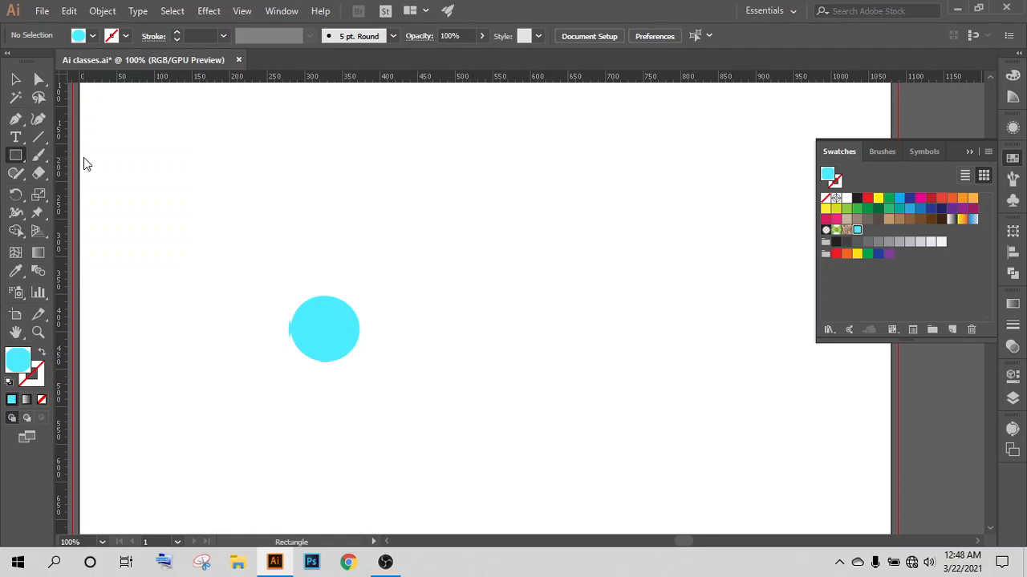
double_click(12, 372)
click(336, 175)
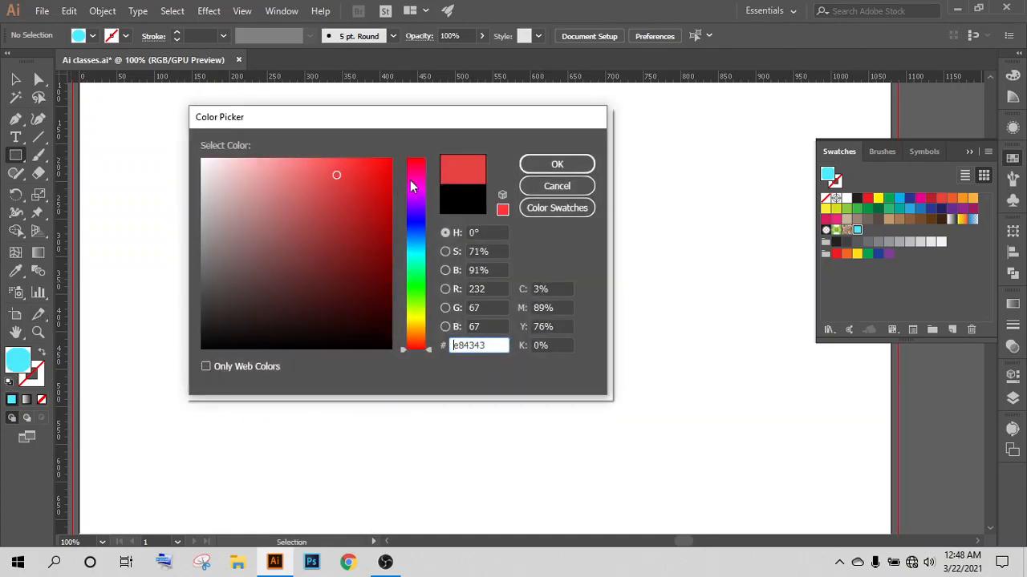
click(539, 161)
drag(437, 128, 685, 353)
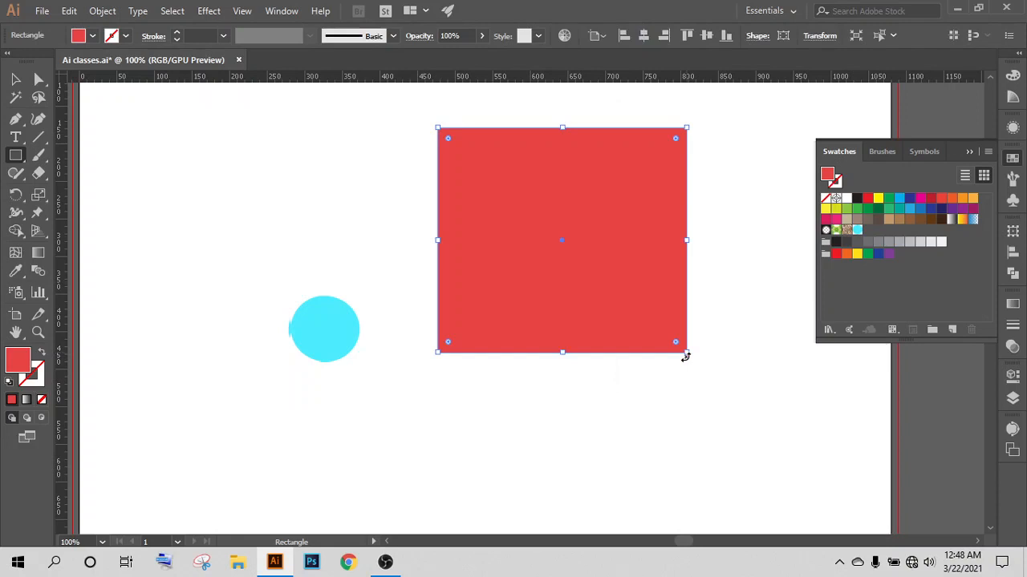
click(858, 231)
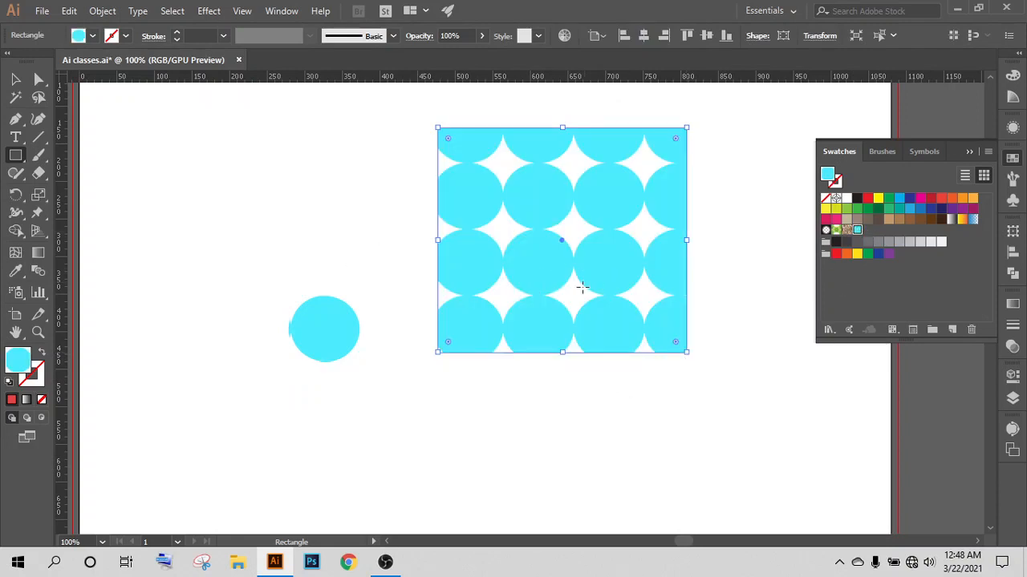
Step: Delete the patterned rectangle and the cyan ellipse from the artboard, and remove the cyan circle pattern swatch
key(v)
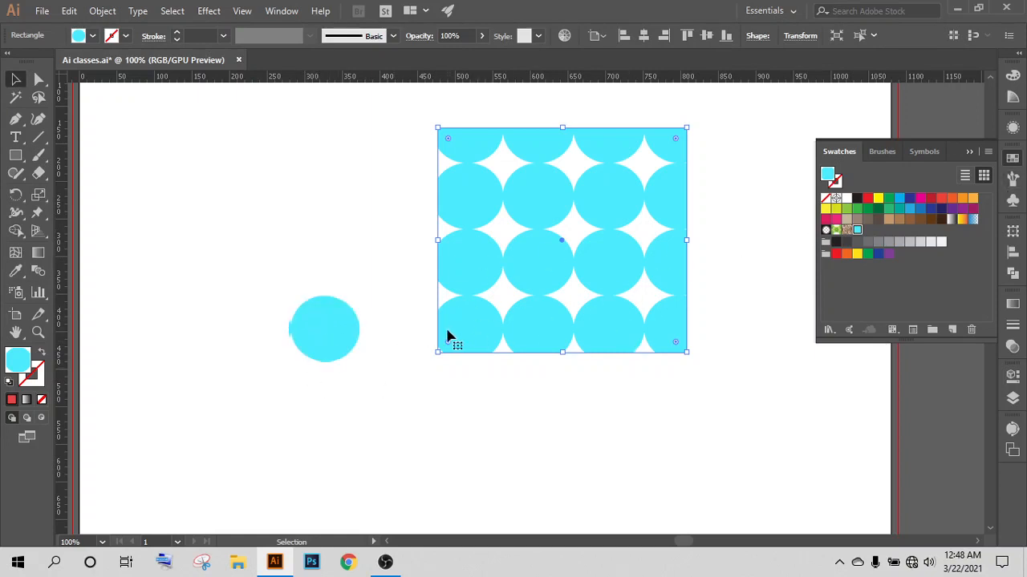
click(318, 321)
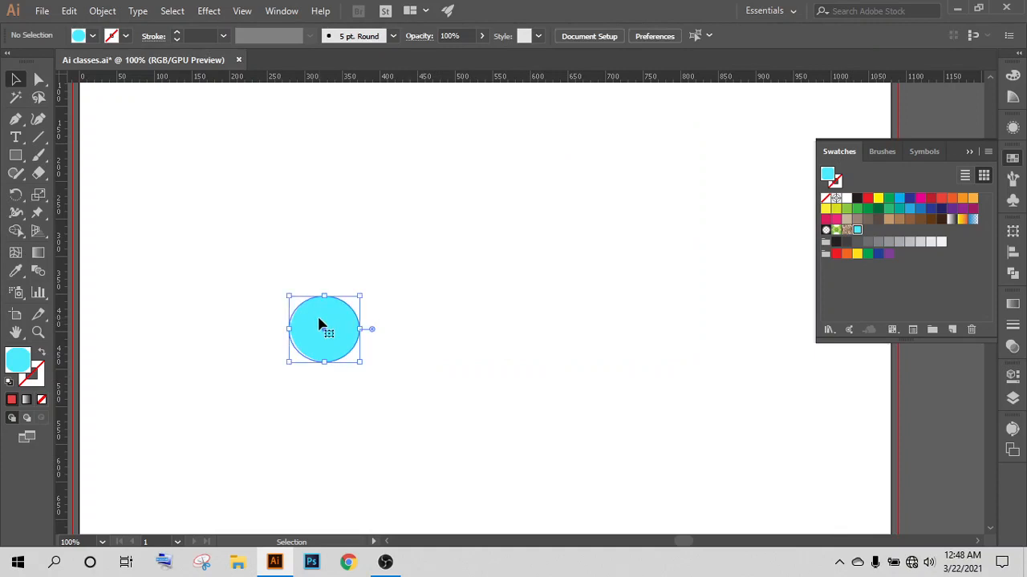
key(Delete)
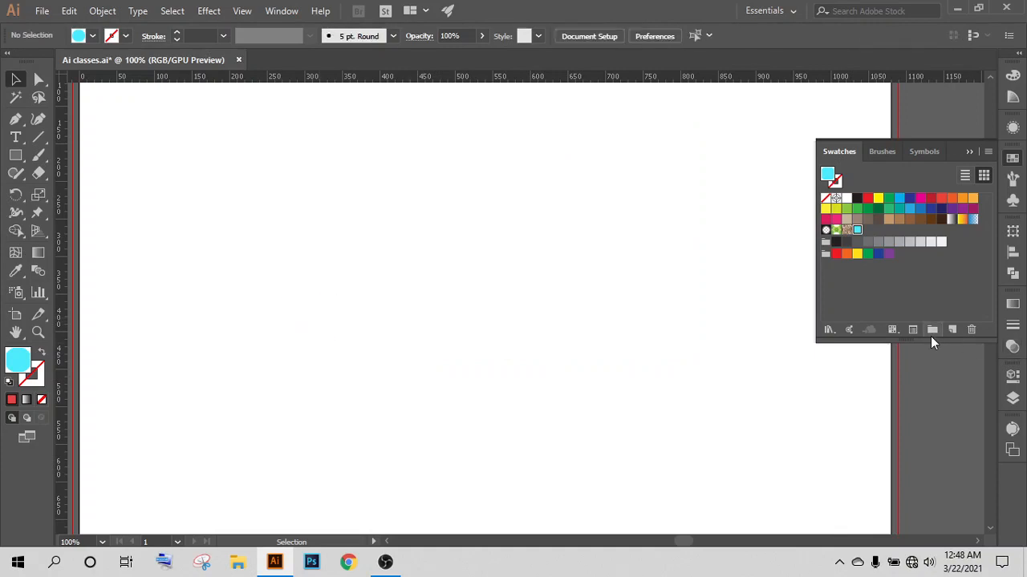
click(971, 329)
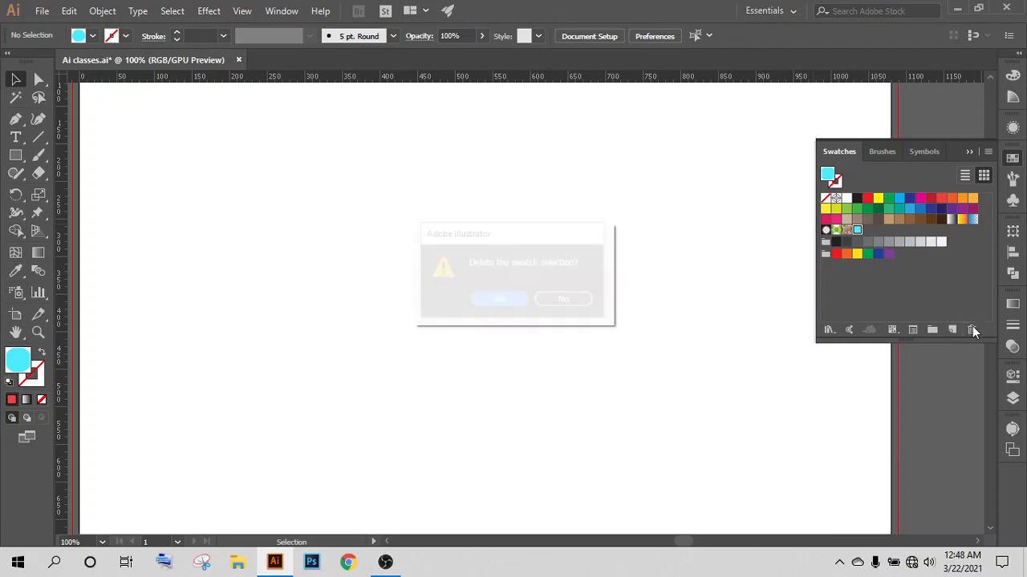
click(497, 302)
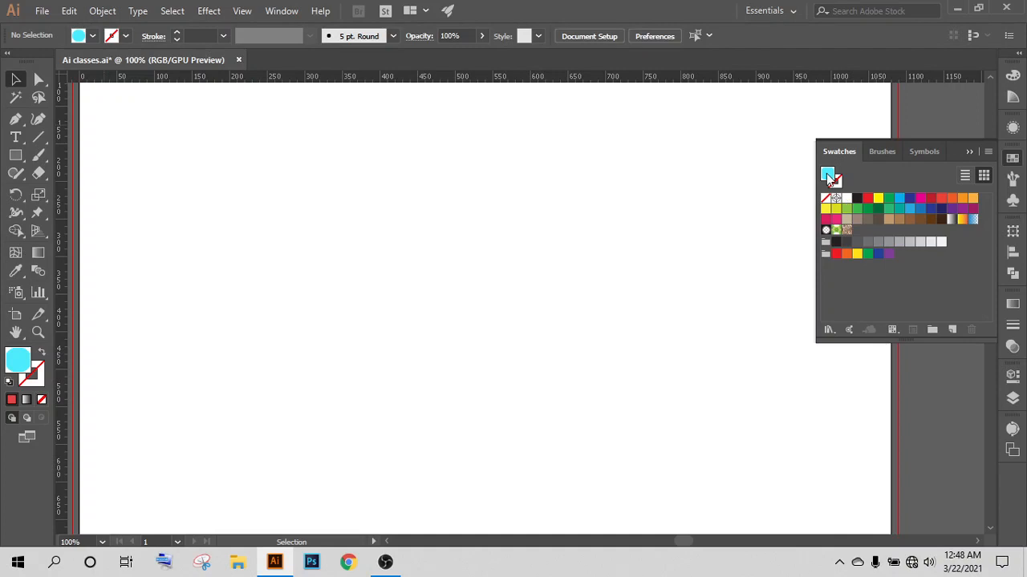
Step: Draw a large rectangle on the artboard and set its fill to solid bright red
click(15, 155)
drag(419, 209, 693, 446)
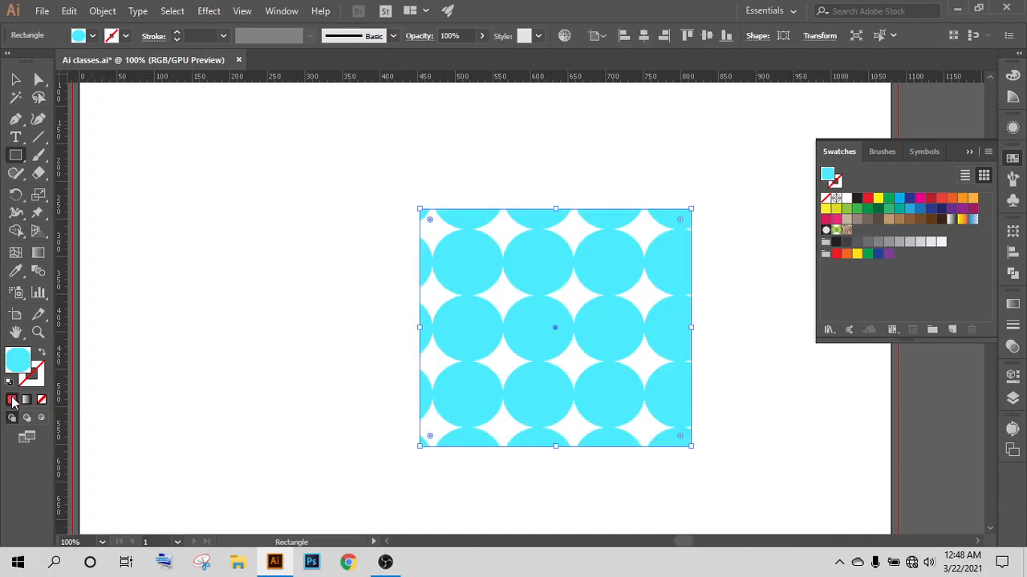
double_click(22, 366)
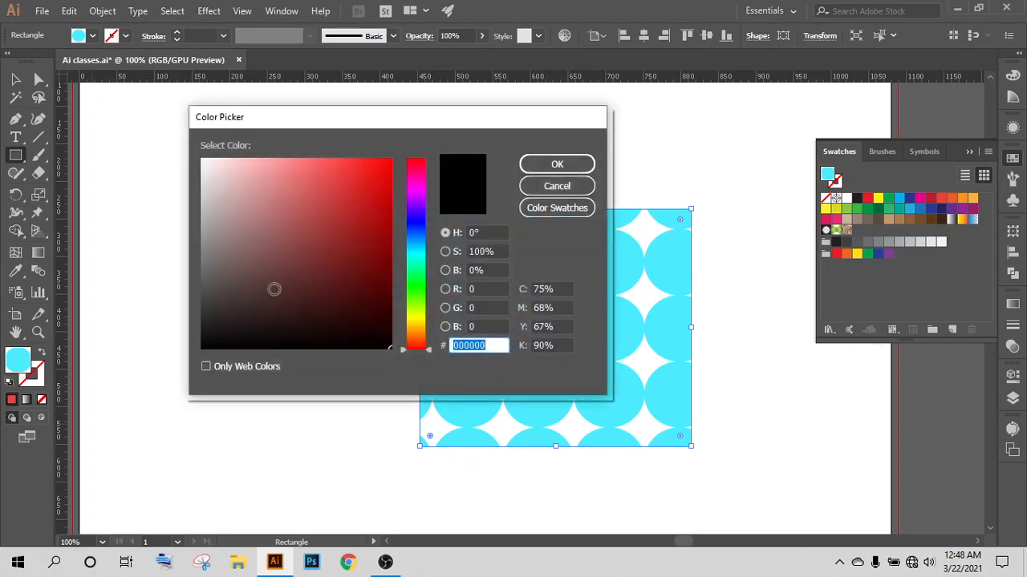
drag(365, 181, 398, 157)
click(546, 170)
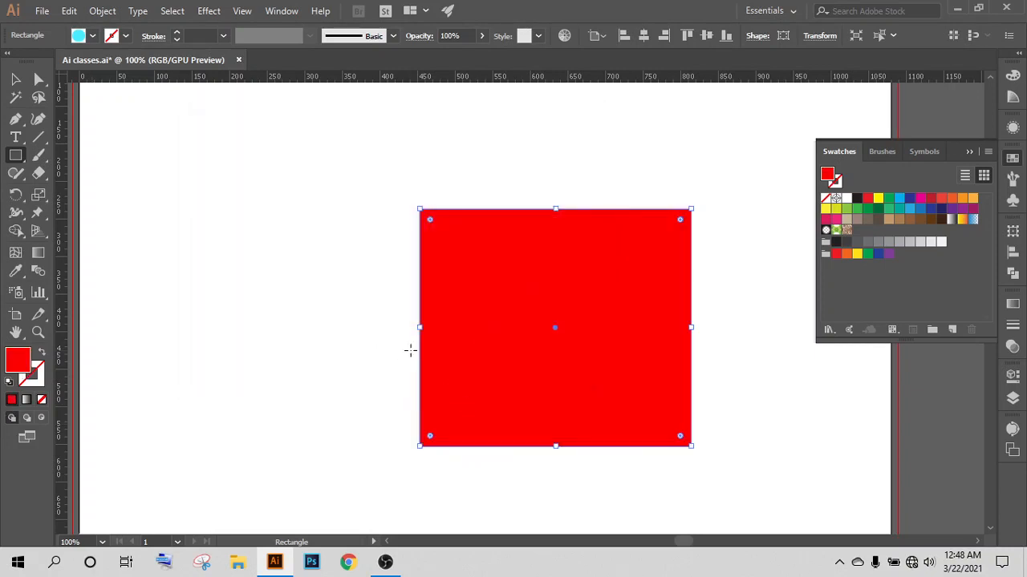
Step: Change the rectangle's fill to dark red b22929
key(v)
double_click(24, 367)
click(349, 214)
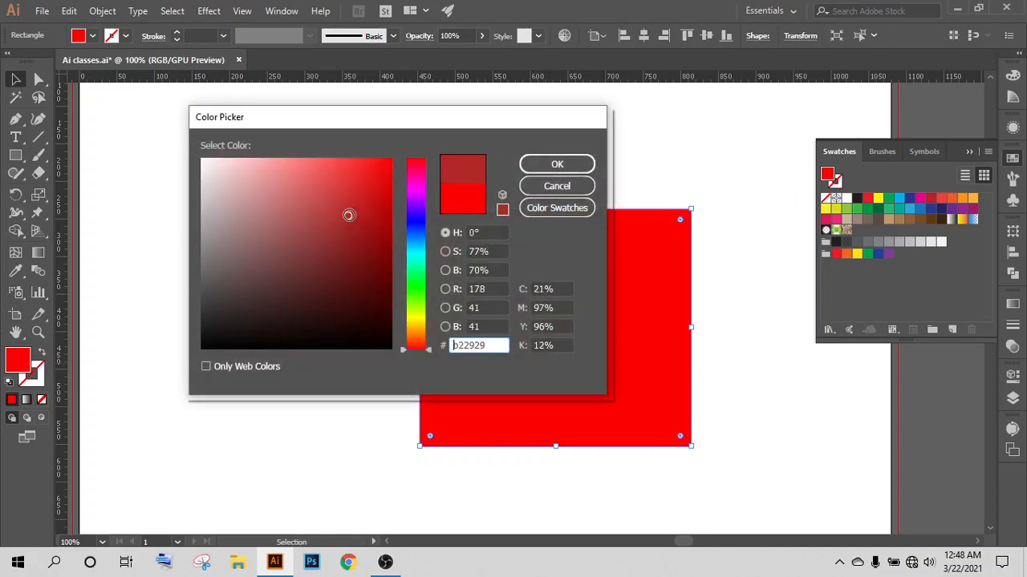
click(557, 163)
click(326, 209)
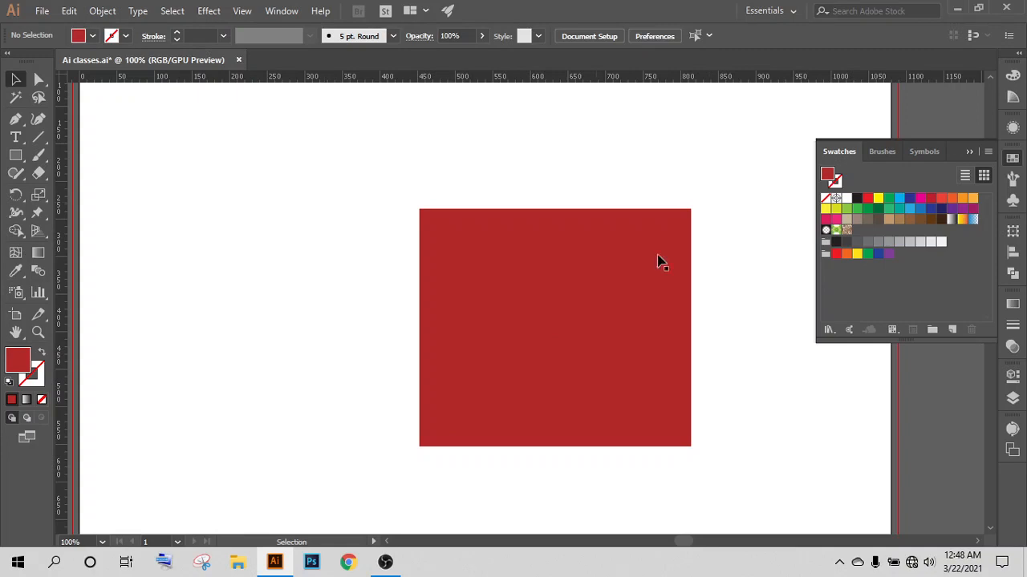
Step: Move the rectangle further left on the artboard and set its fill colour to blue 3380cc
drag(658, 259, 639, 271)
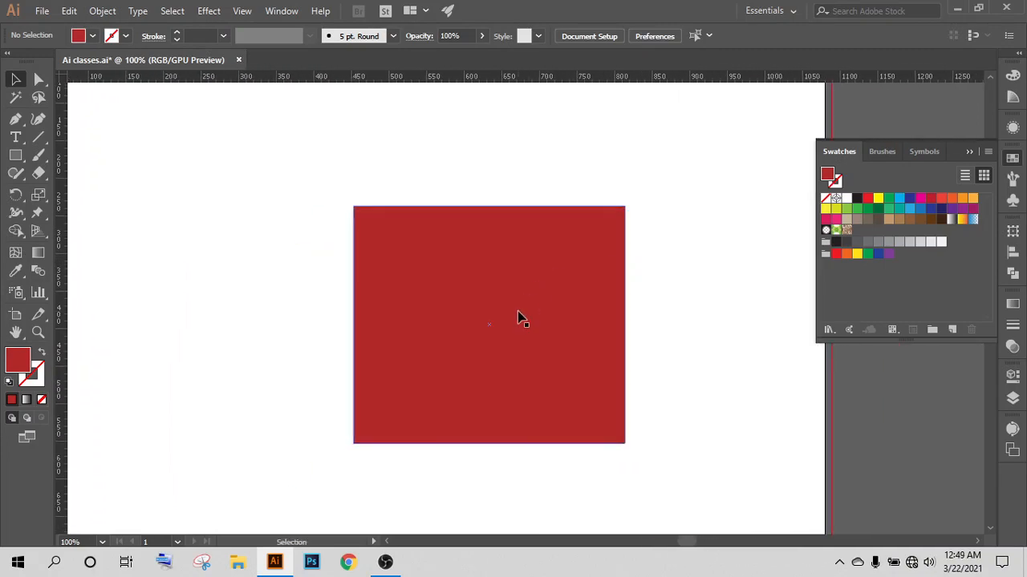
drag(519, 319, 369, 321)
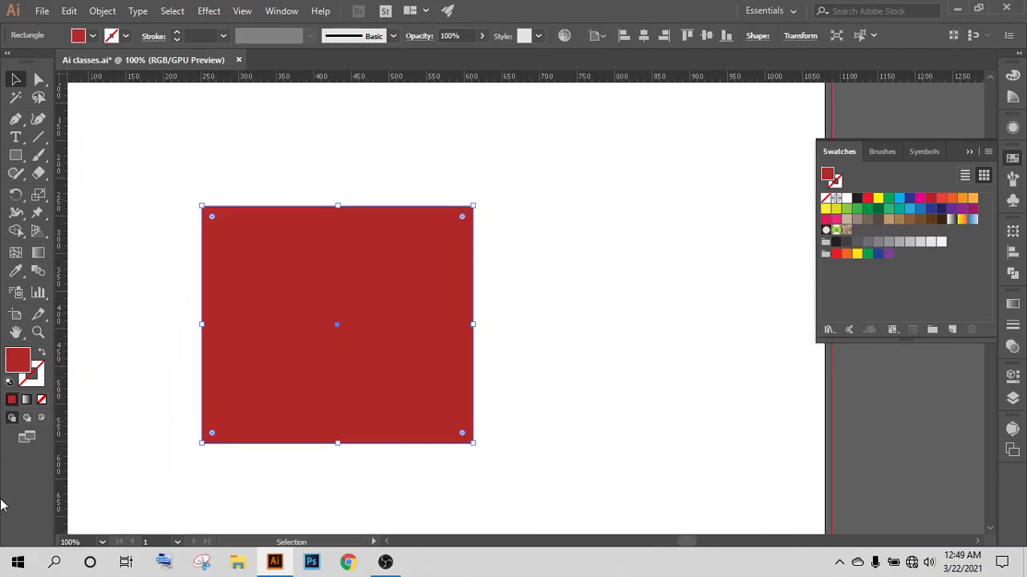
double_click(19, 362)
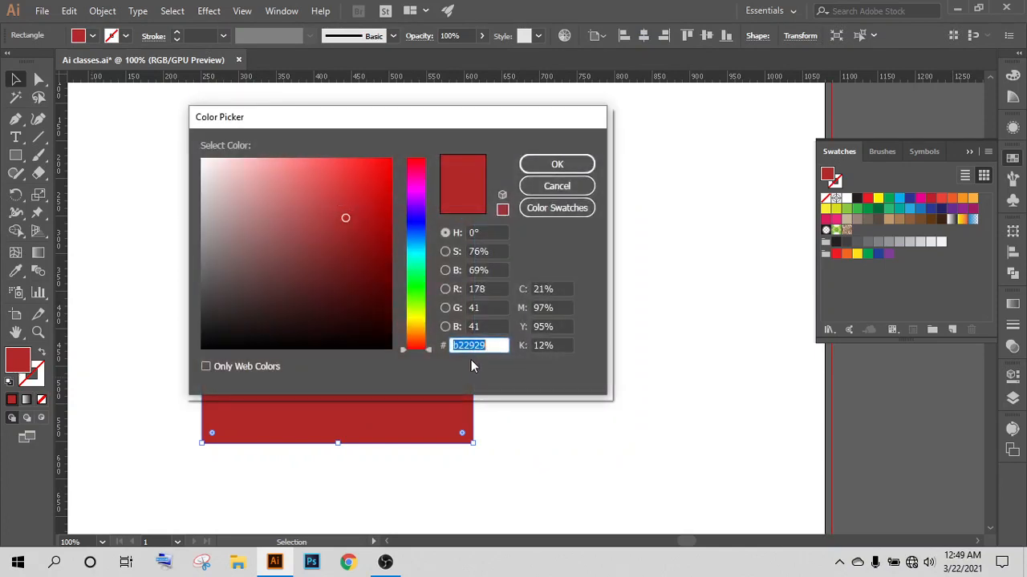
click(415, 228)
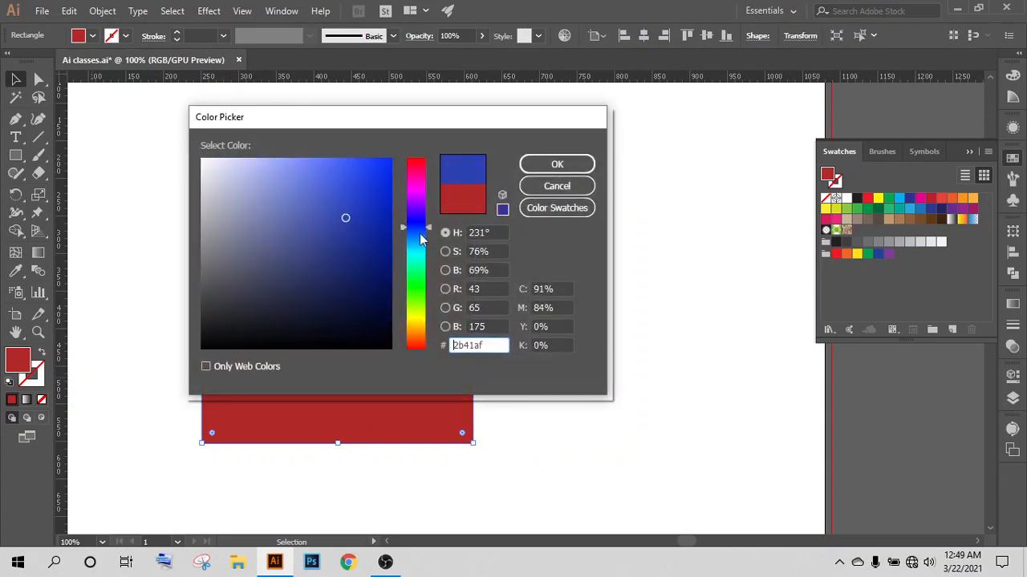
click(421, 237)
click(344, 196)
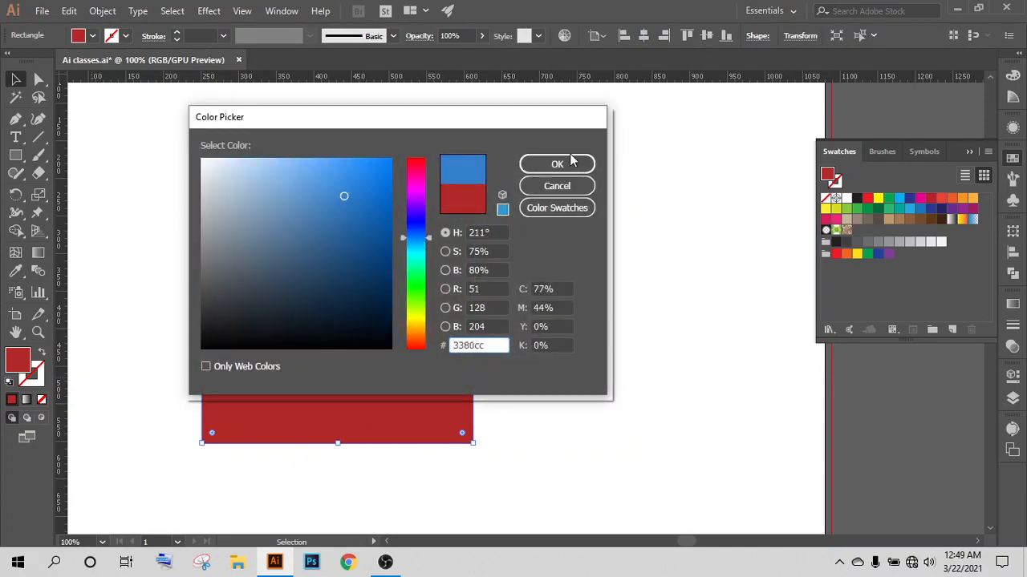
click(557, 164)
click(475, 304)
drag(660, 285, 711, 294)
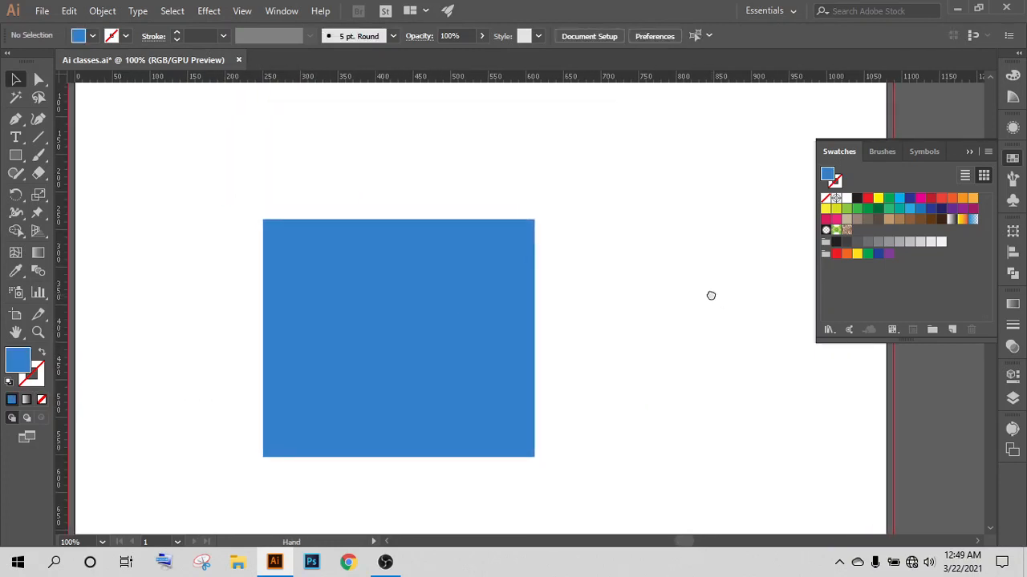
Step: Save the rectangle's blue as a global Process Color swatch named brand color in RGB mode, adding it to a new library
click(369, 360)
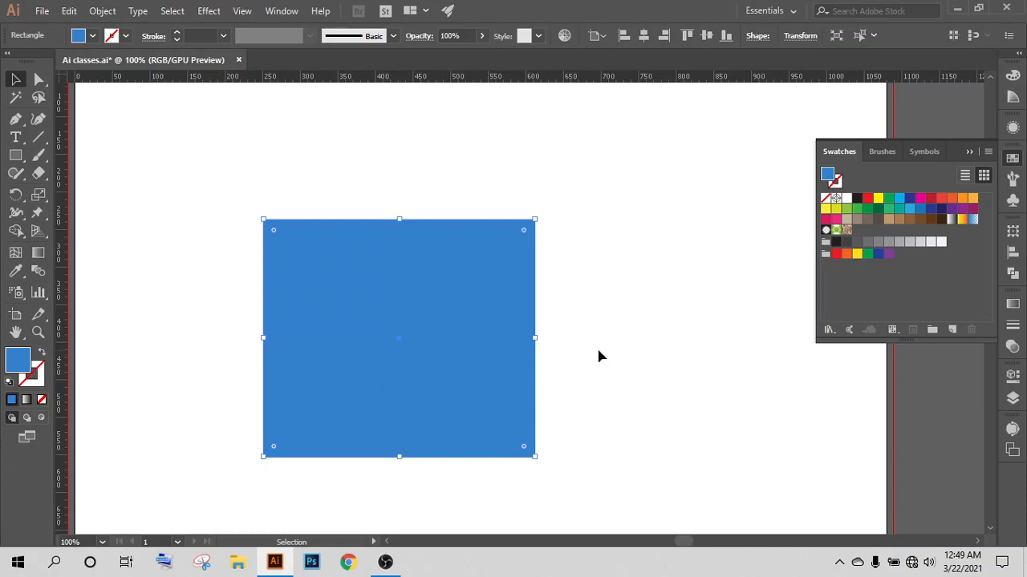
click(953, 332)
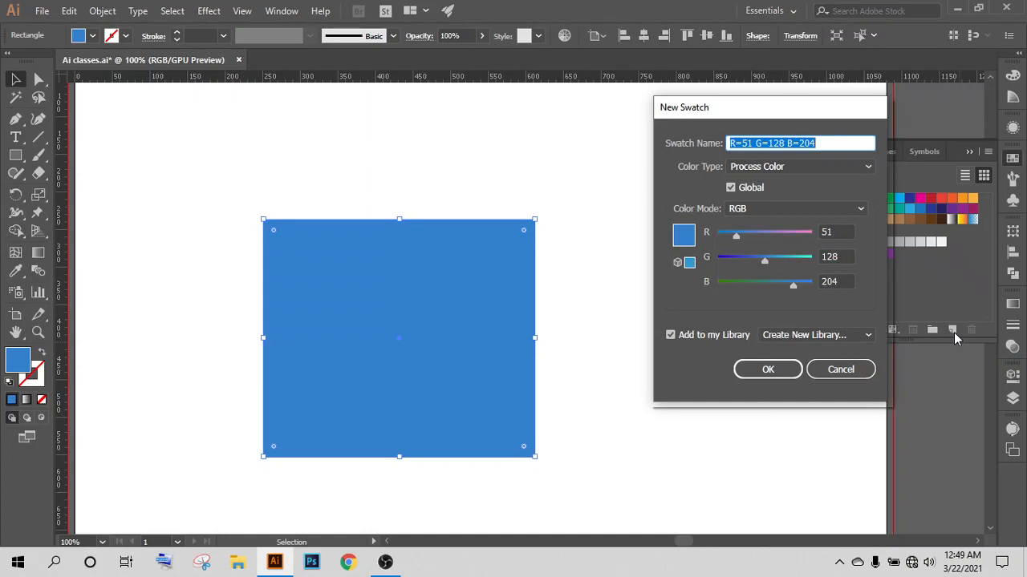
text(b)
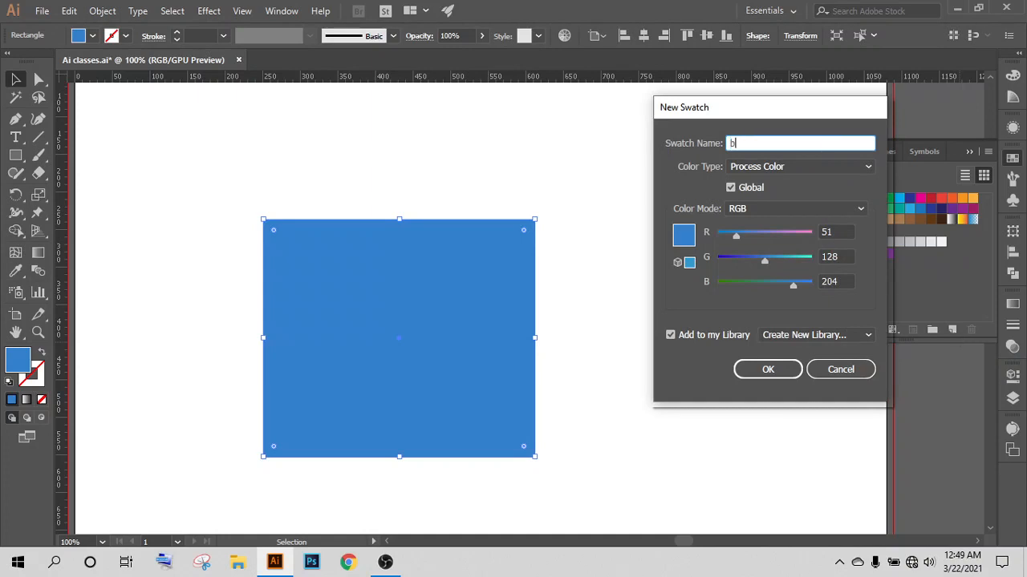
text(rand color)
click(831, 164)
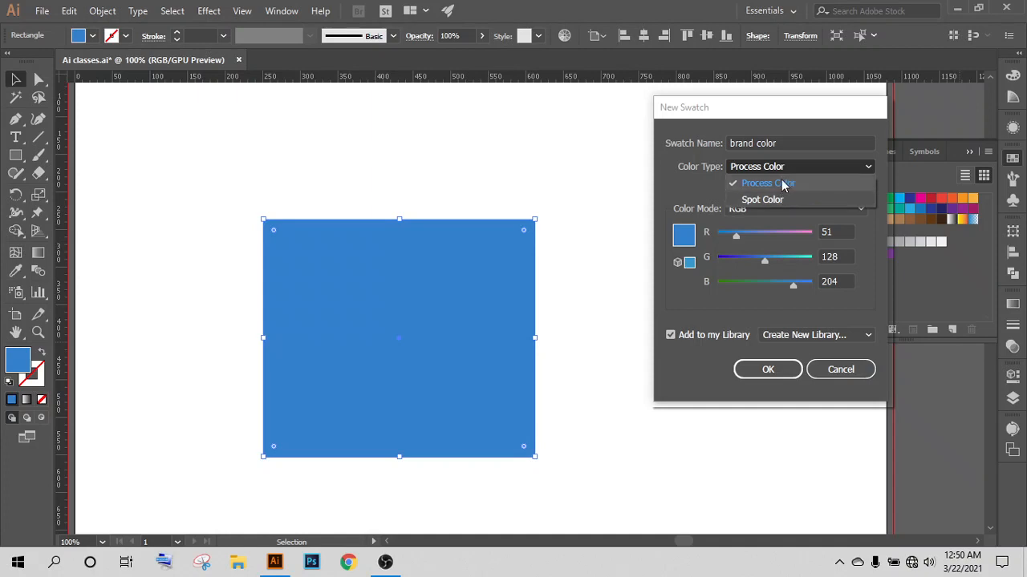
click(781, 184)
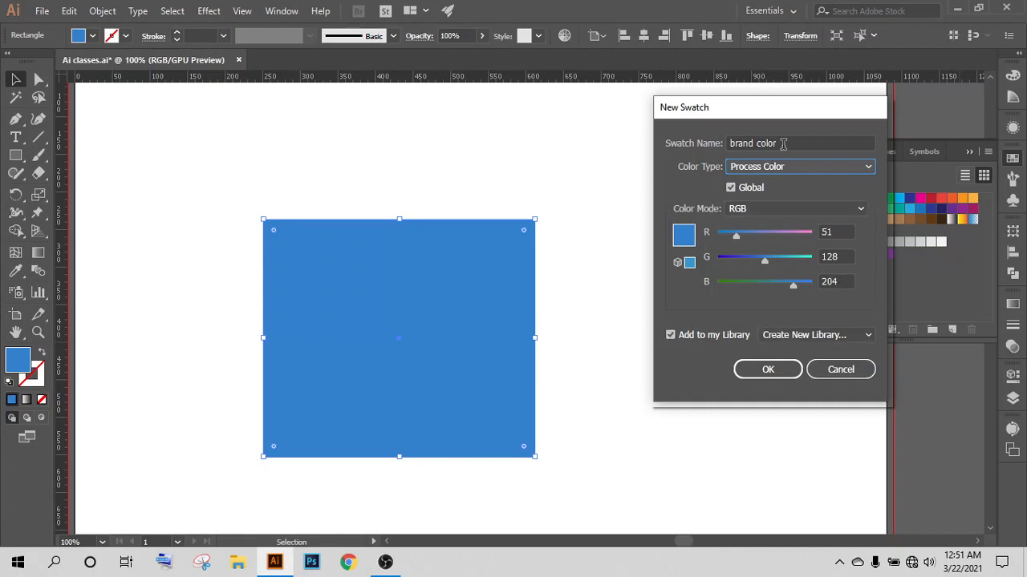
click(857, 341)
click(857, 338)
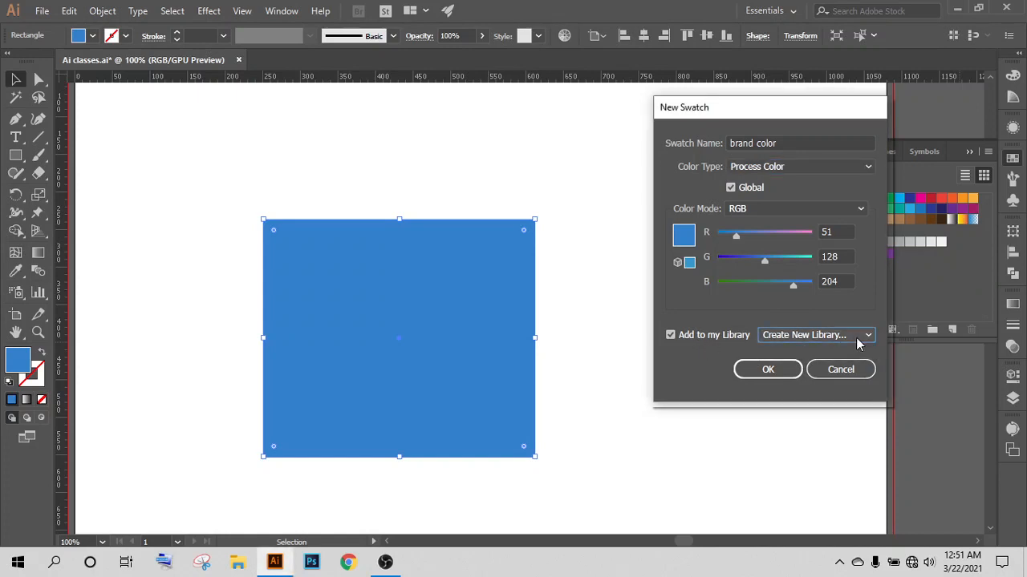
click(766, 369)
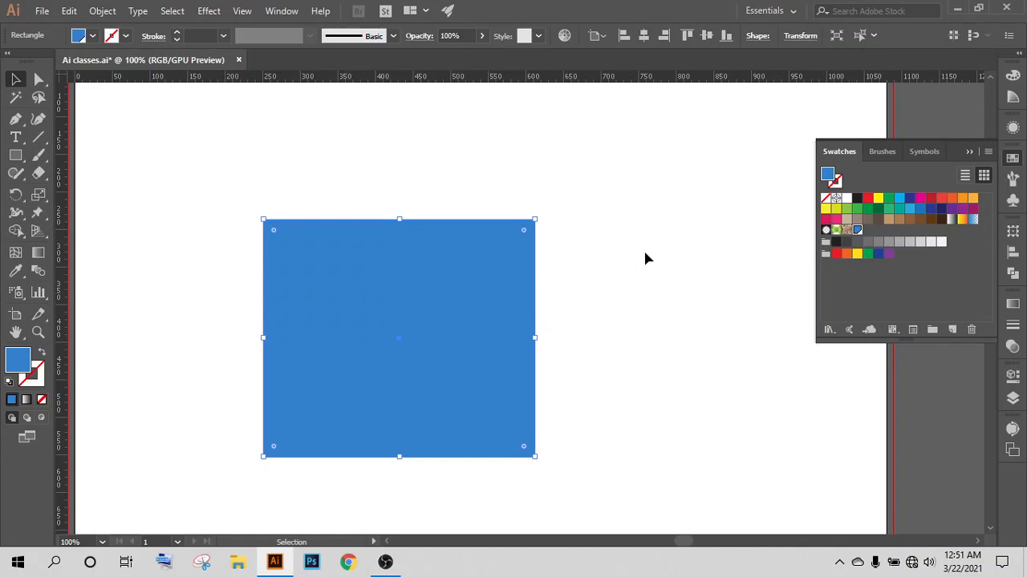
Step: Delete the blue rectangle from the artboard and choose the red swatch as the current fill
click(661, 181)
click(441, 315)
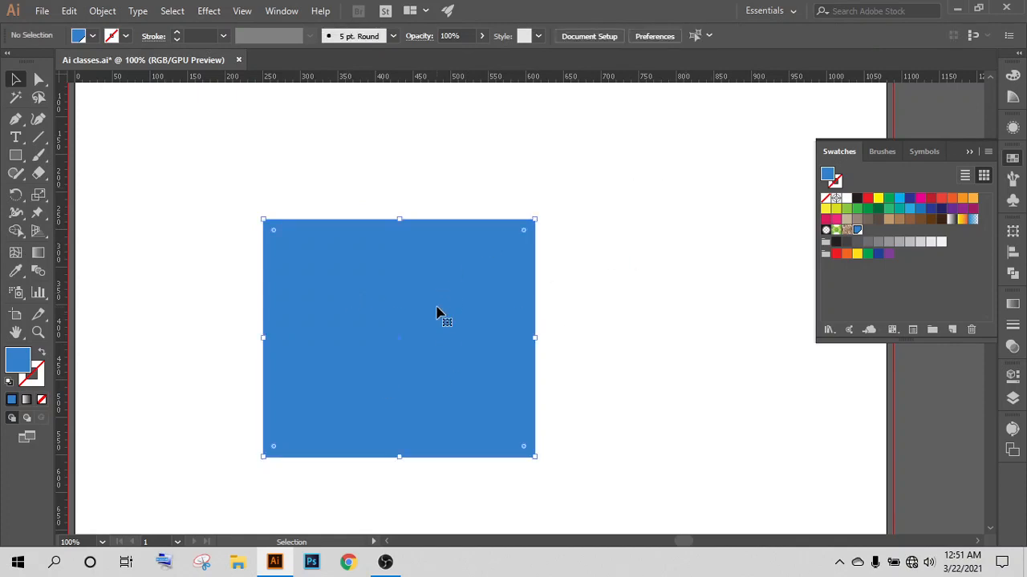
key(Delete)
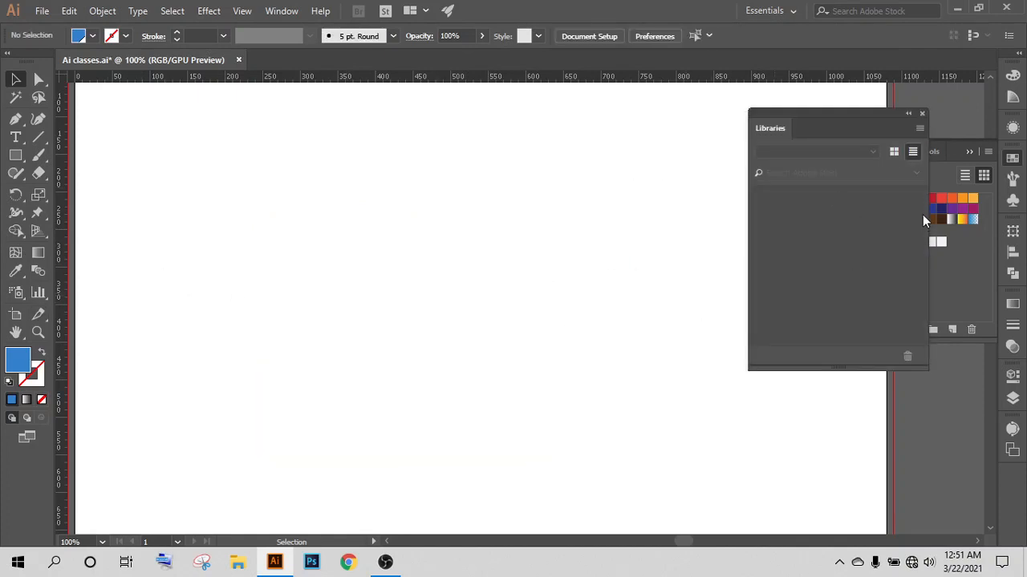
click(940, 199)
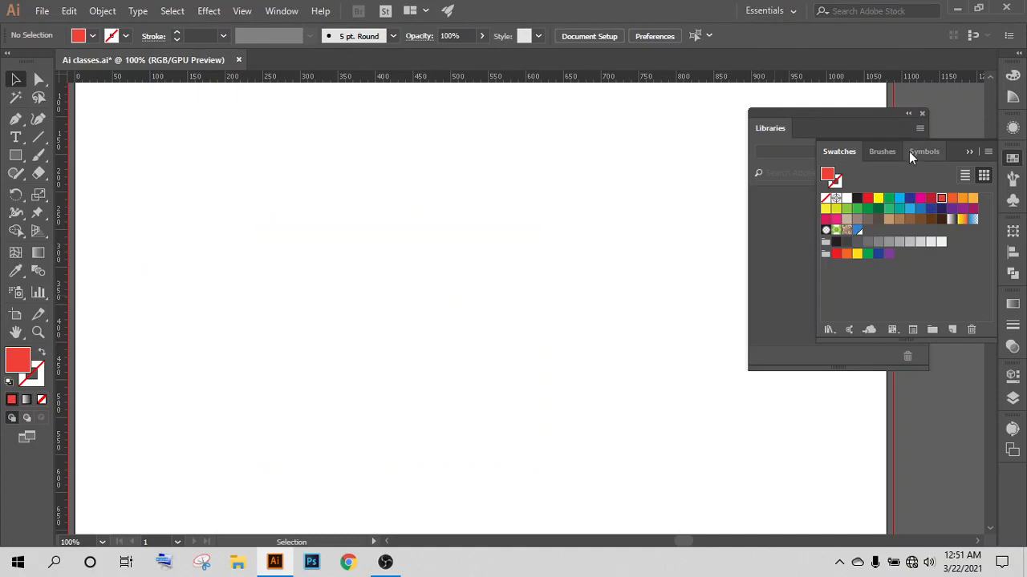
Step: Try the brand color swatch as the fill of a newly drawn square on the artboard, and delete the square
click(922, 113)
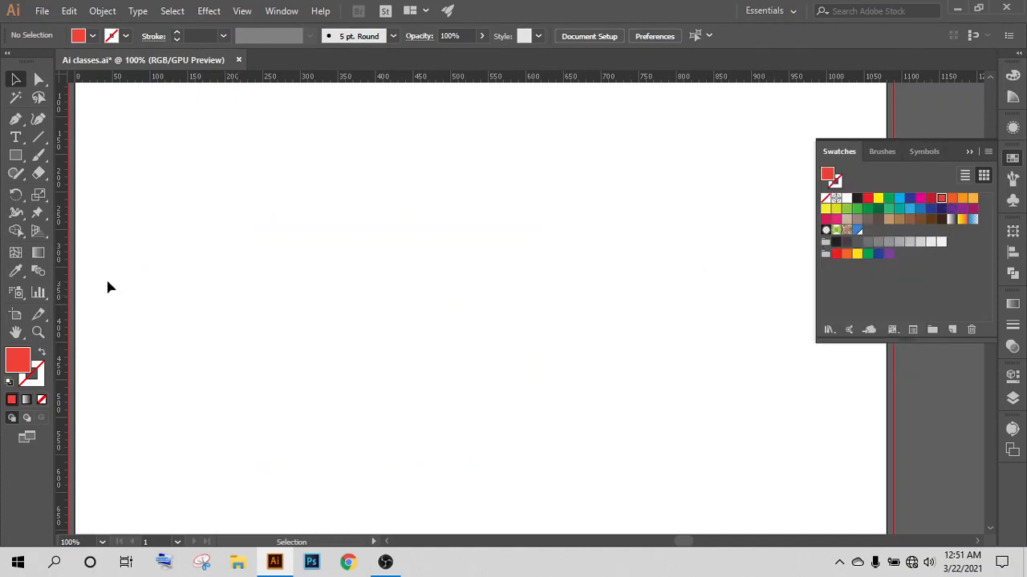
click(16, 155)
drag(288, 210, 465, 392)
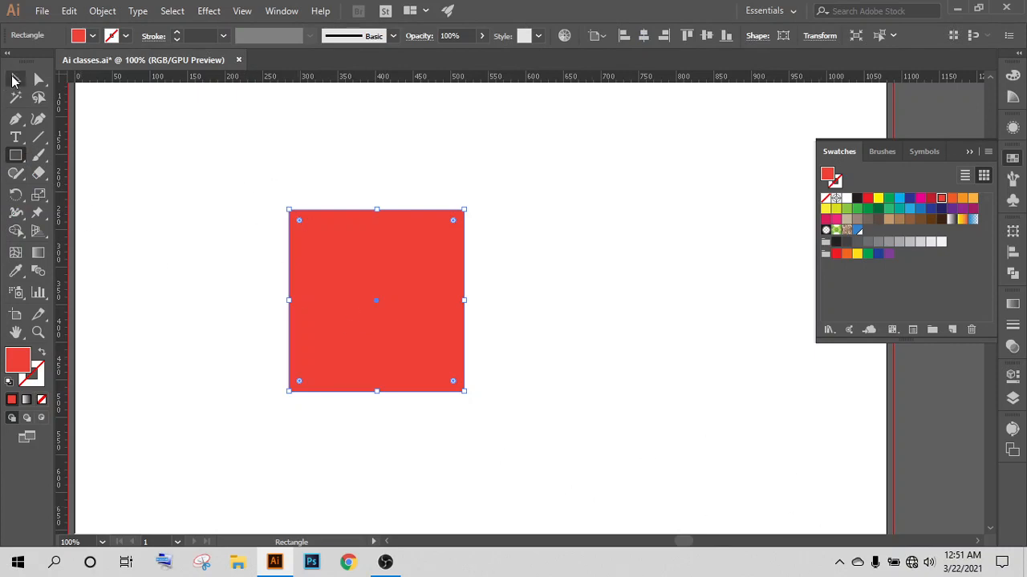
click(14, 80)
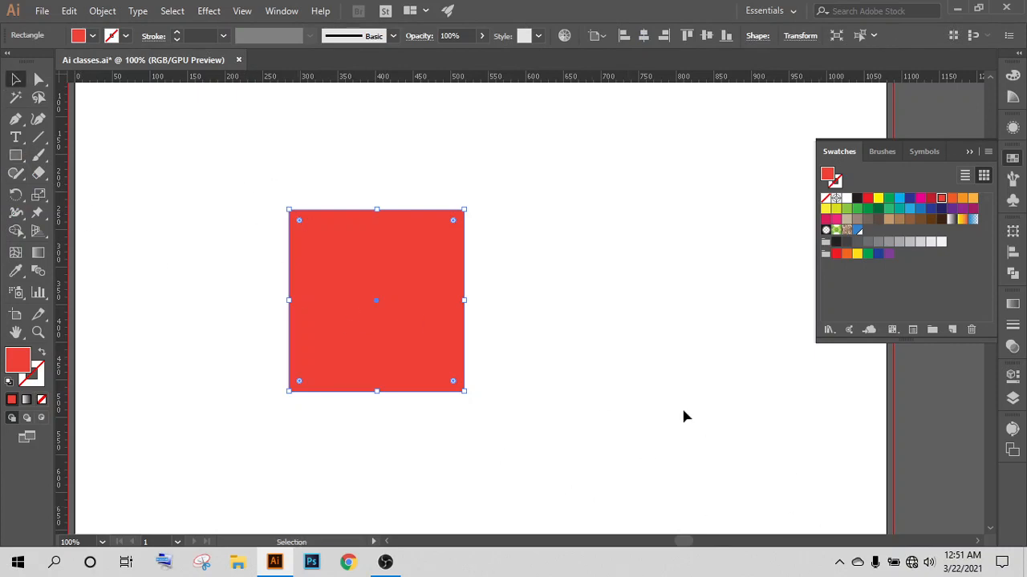
click(858, 230)
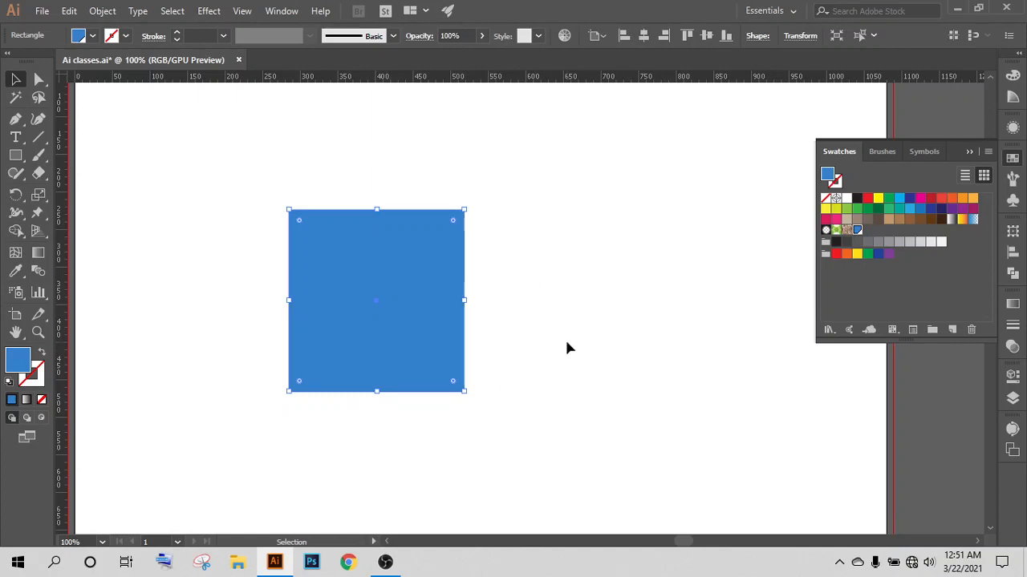
key(Delete)
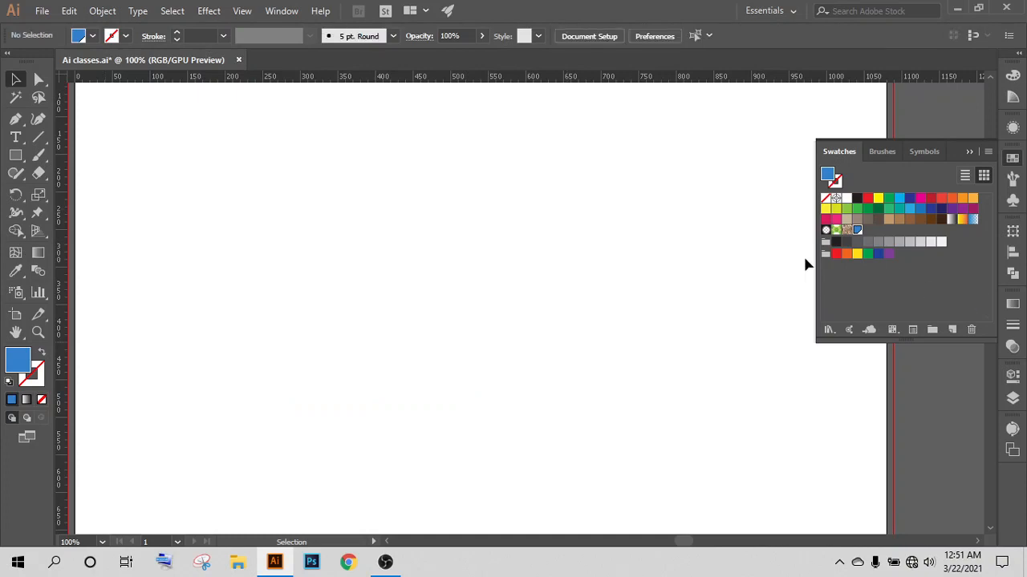
Step: Create a new color group named xyz brand containing the brand color swatch
click(933, 327)
click(934, 327)
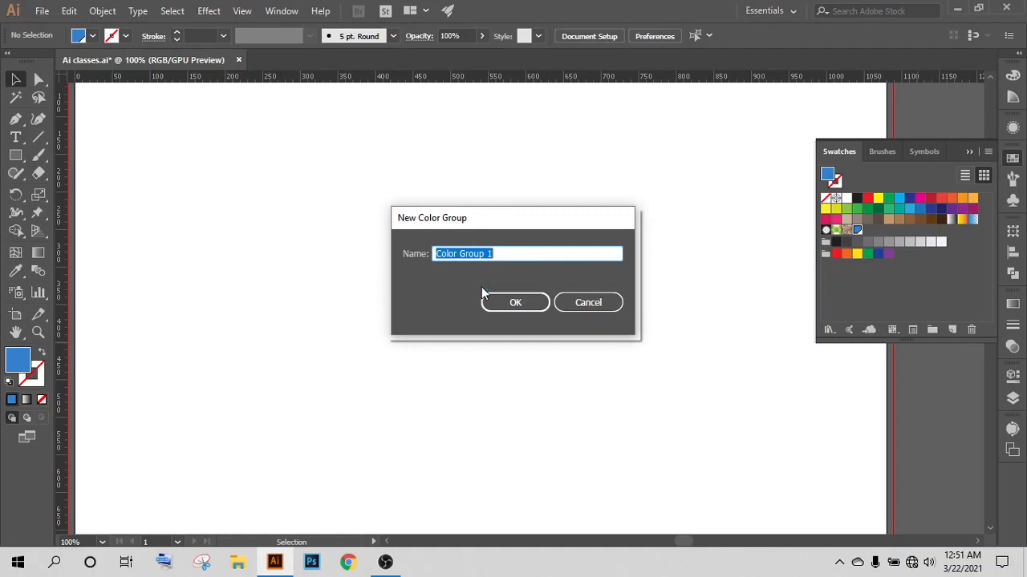
text(bra)
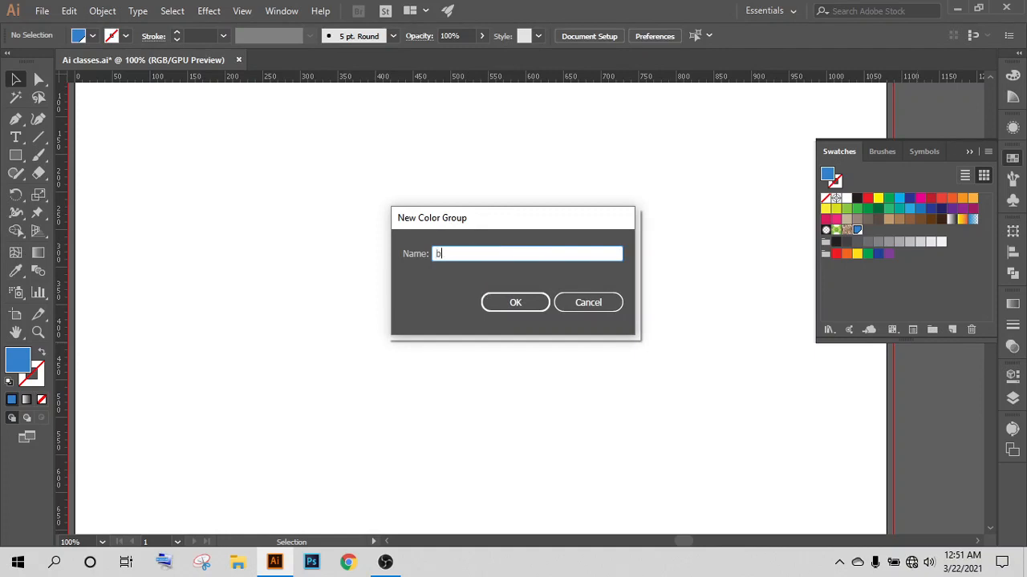
key(BackSpace)
text(xyz brand)
key(Return)
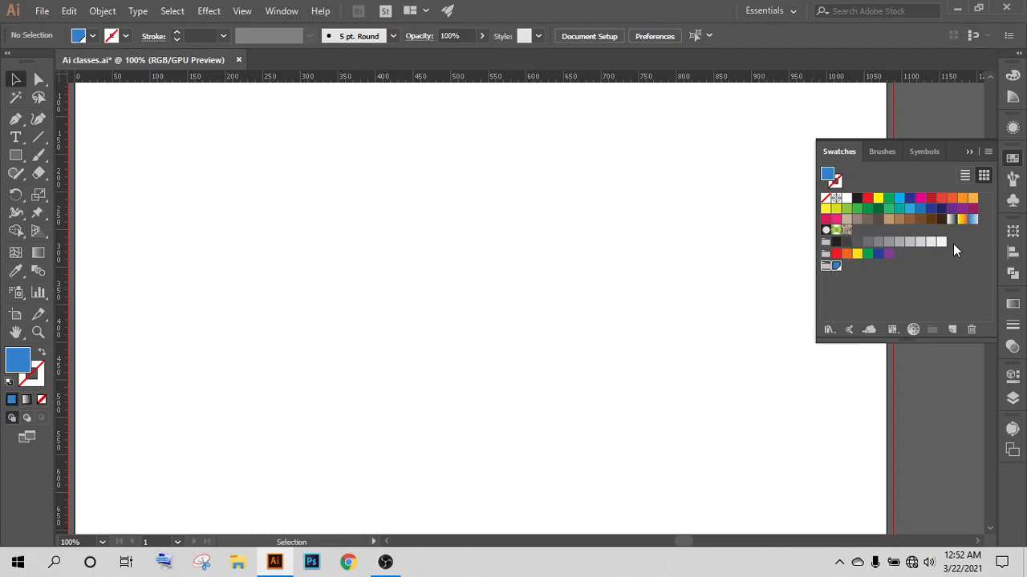
Step: Draw a small rectangle in the middle of the artboard and change its fill to muted blue 456a89
click(16, 156)
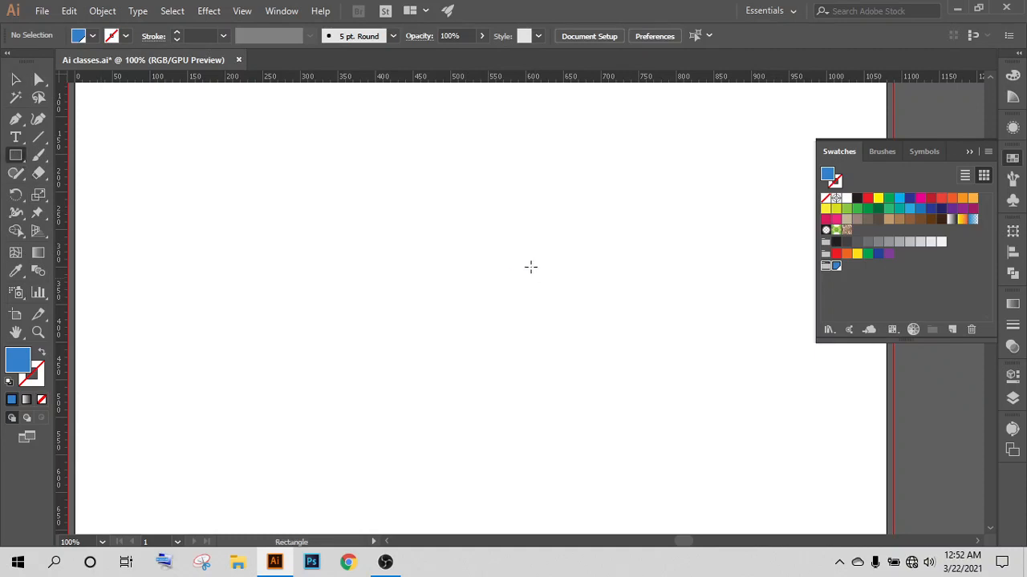
drag(423, 244, 527, 339)
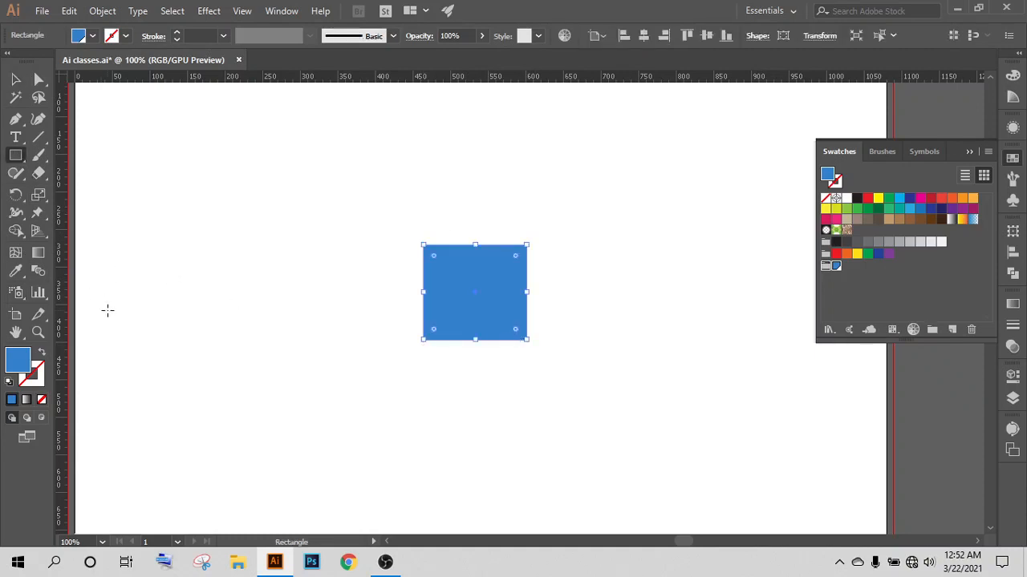
double_click(14, 367)
click(556, 164)
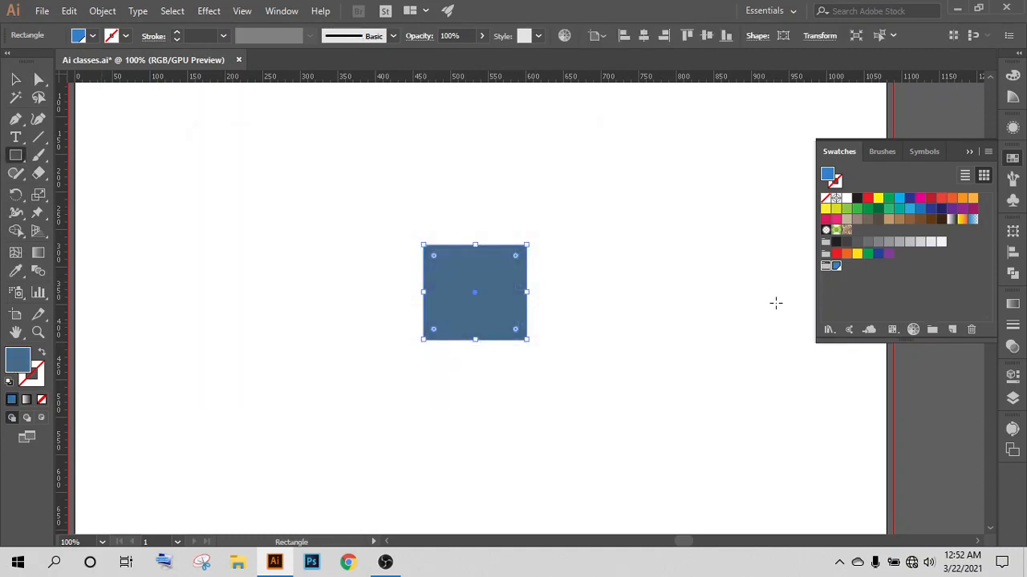
Step: Save the rectangle's muted blue as a global RGB Process Color swatch named new shade, with adding to a new library enabled
click(952, 330)
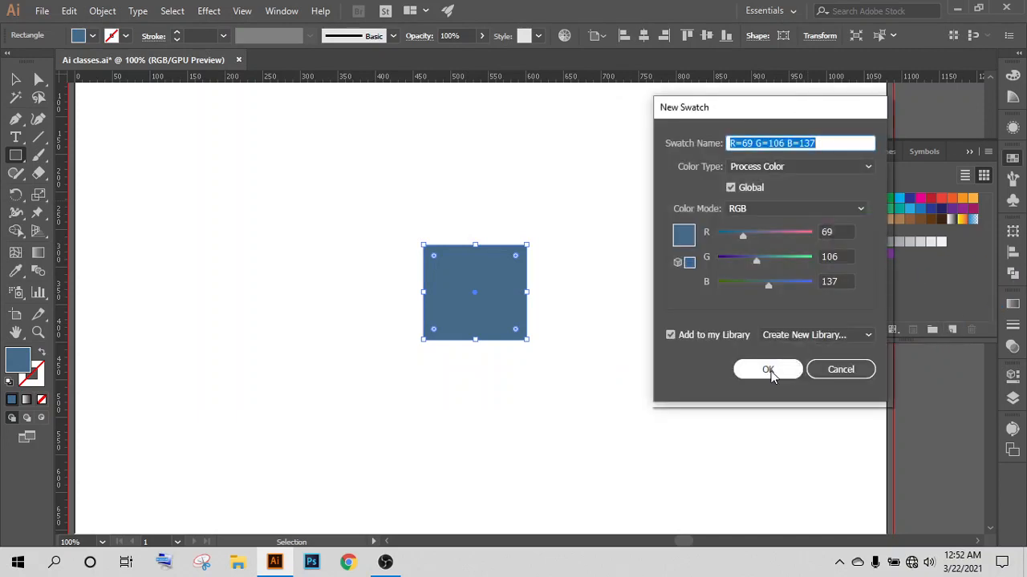
text(new shade)
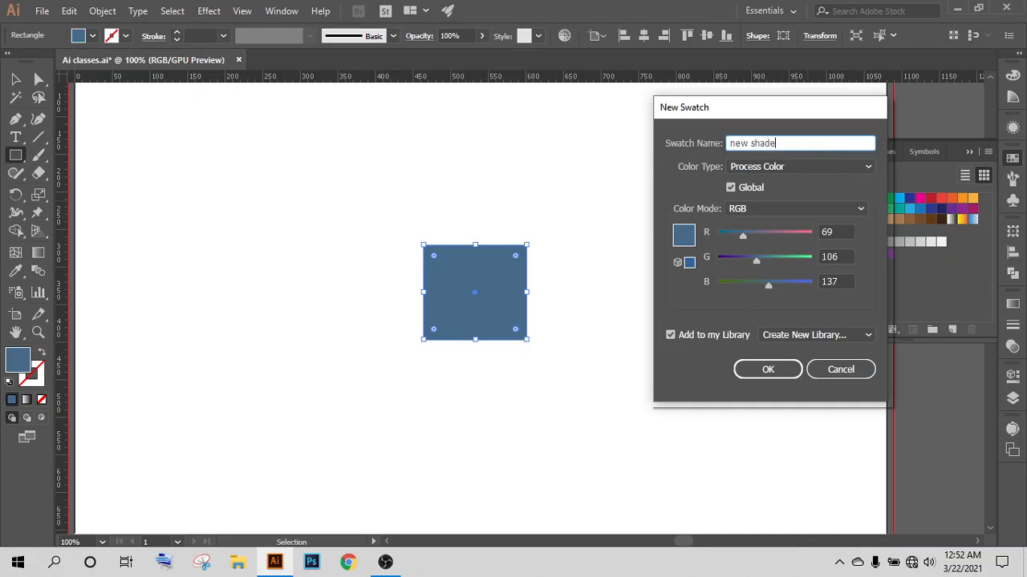
key(Return)
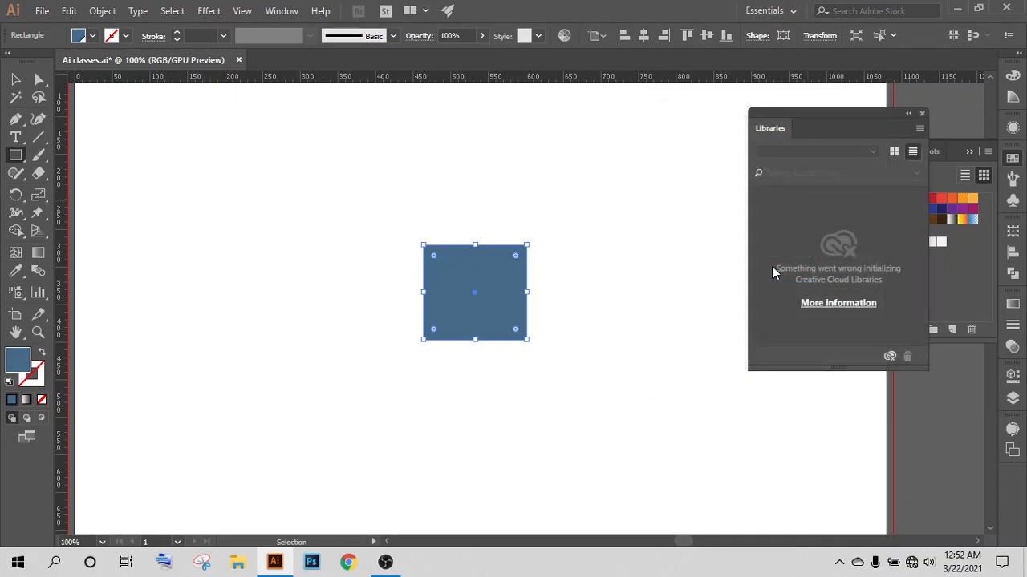
click(923, 115)
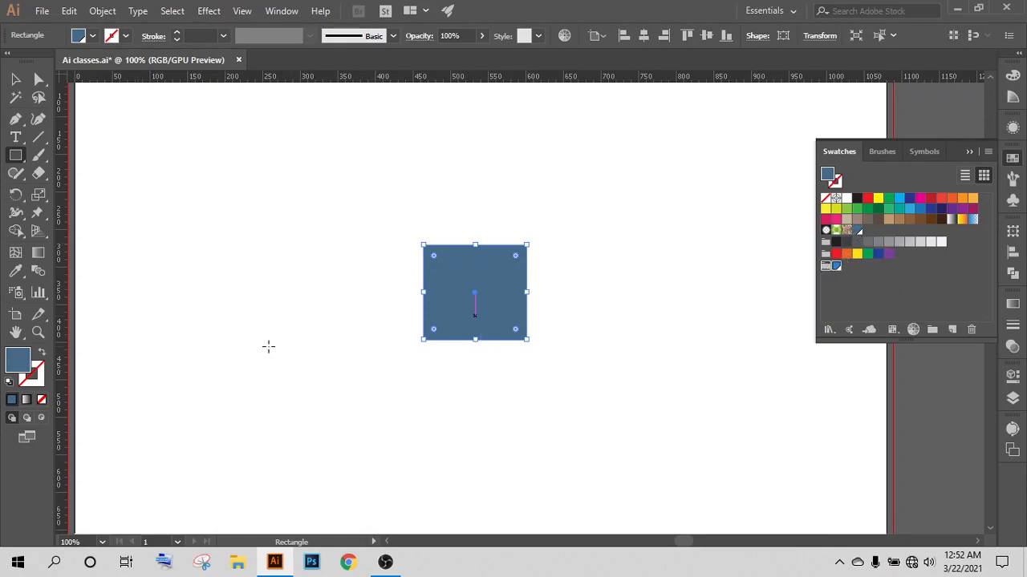
Step: Change the rectangle's fill to a darker grey-blue with RGB values 82, 98, 109
double_click(20, 363)
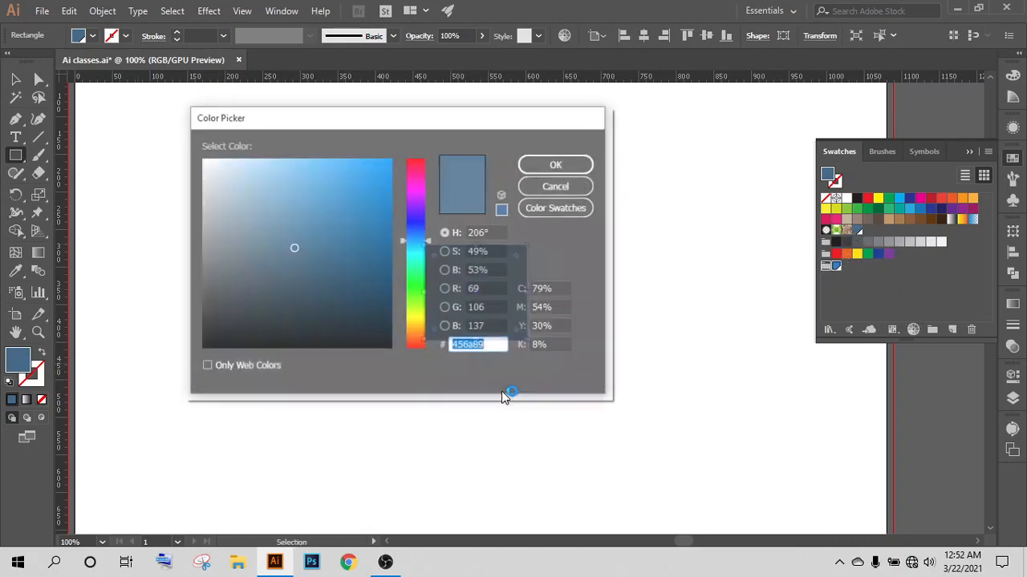
click(248, 267)
click(556, 166)
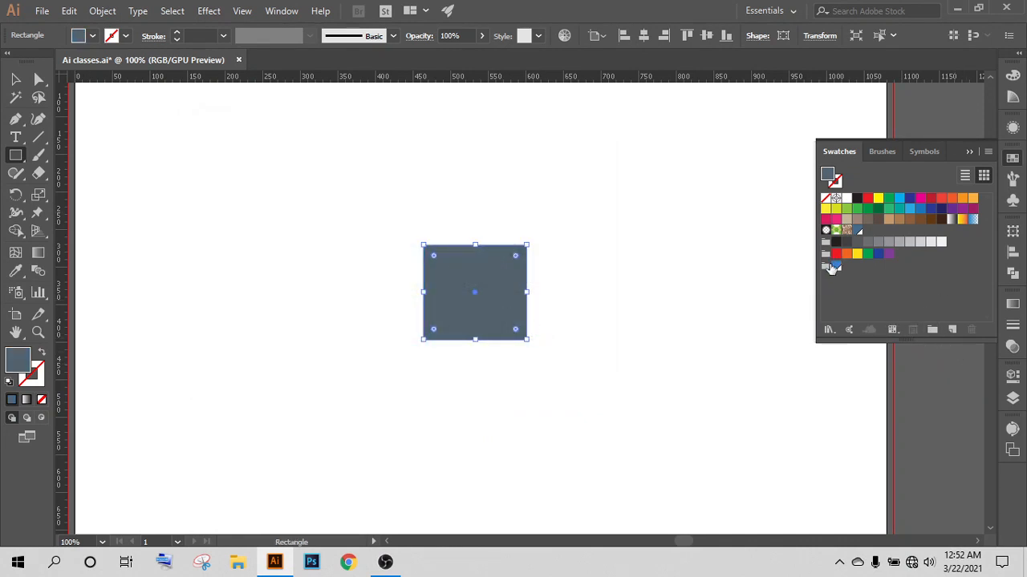
Step: Save the grey-blue fill as a global Process Color swatch named dark inside the xyz brand color group
click(825, 265)
click(954, 333)
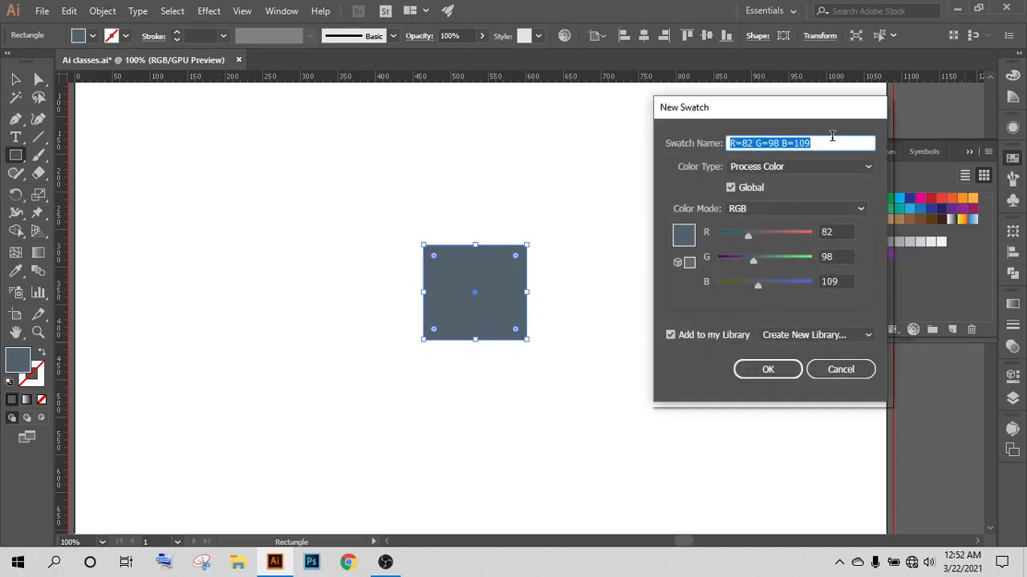
text(da)
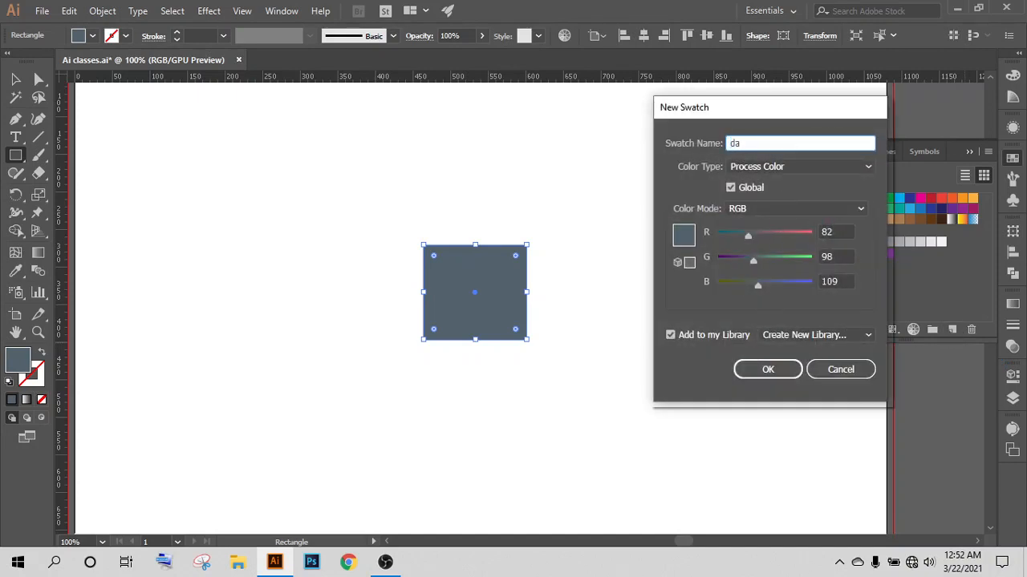
text(rk)
key(Return)
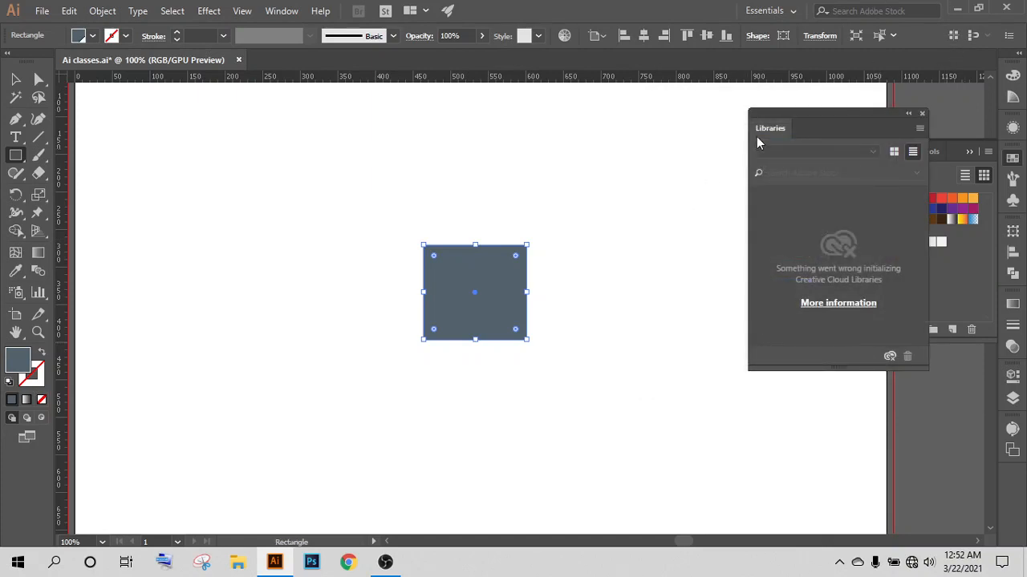
drag(828, 115, 578, 233)
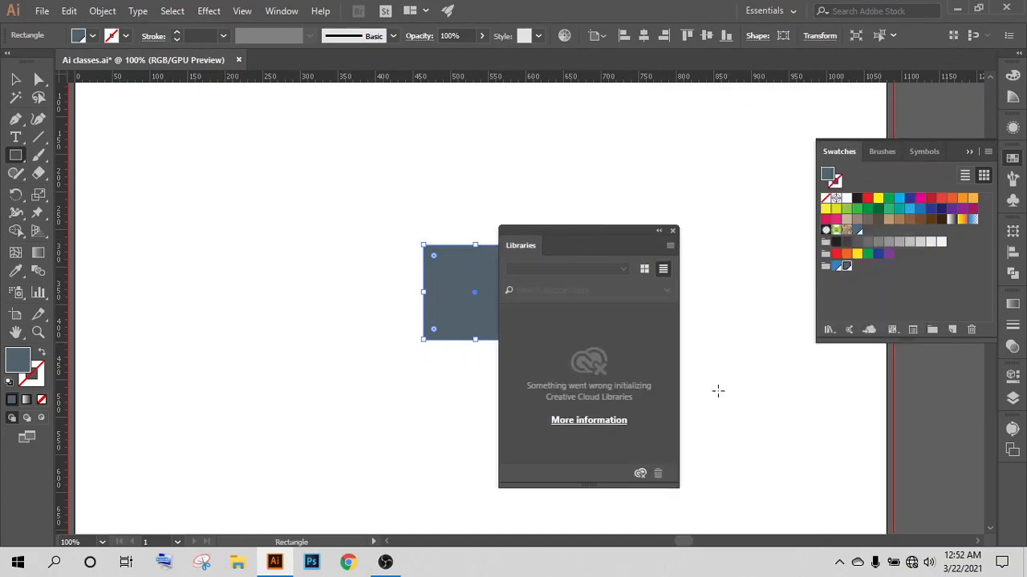
click(673, 231)
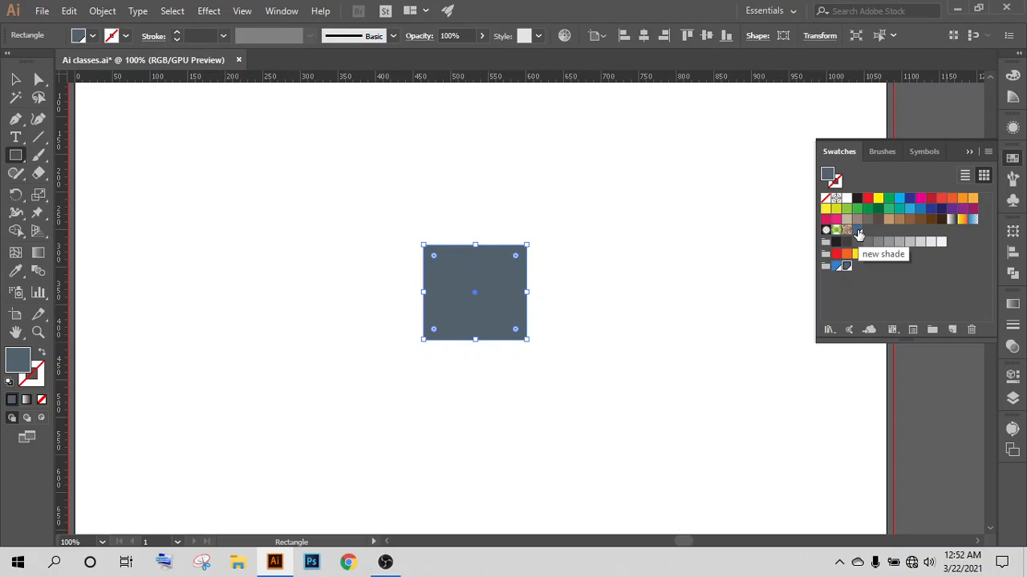
Step: Move the new shade swatch into the xyz brand color group and deselect the rectangle
drag(859, 232, 848, 269)
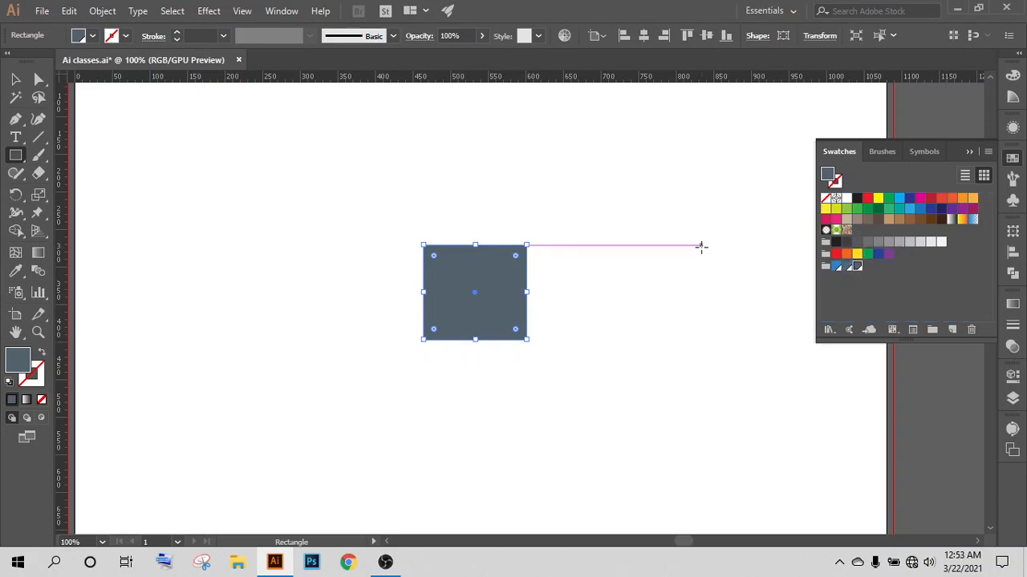
click(701, 247)
click(533, 313)
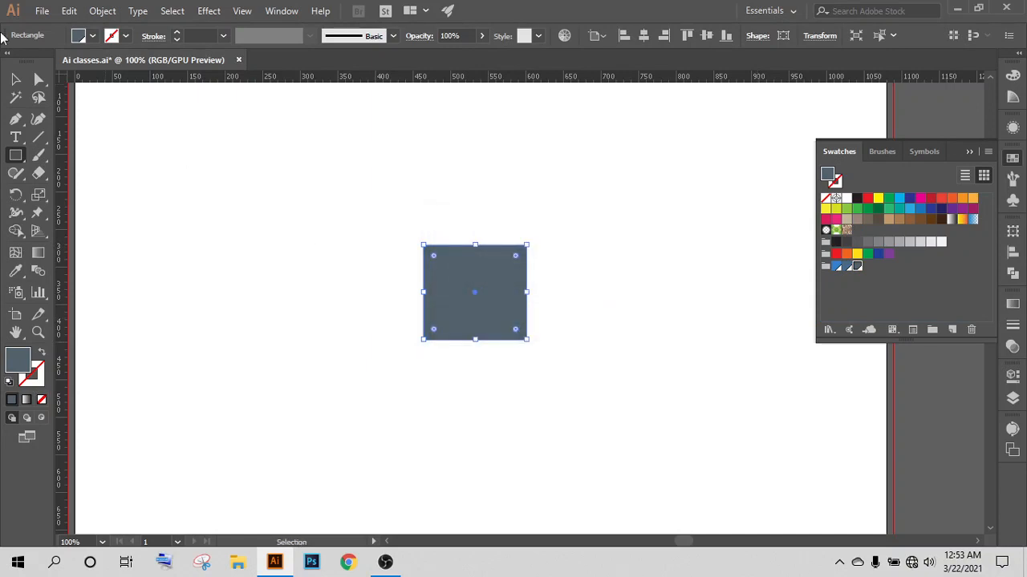
click(17, 77)
click(680, 212)
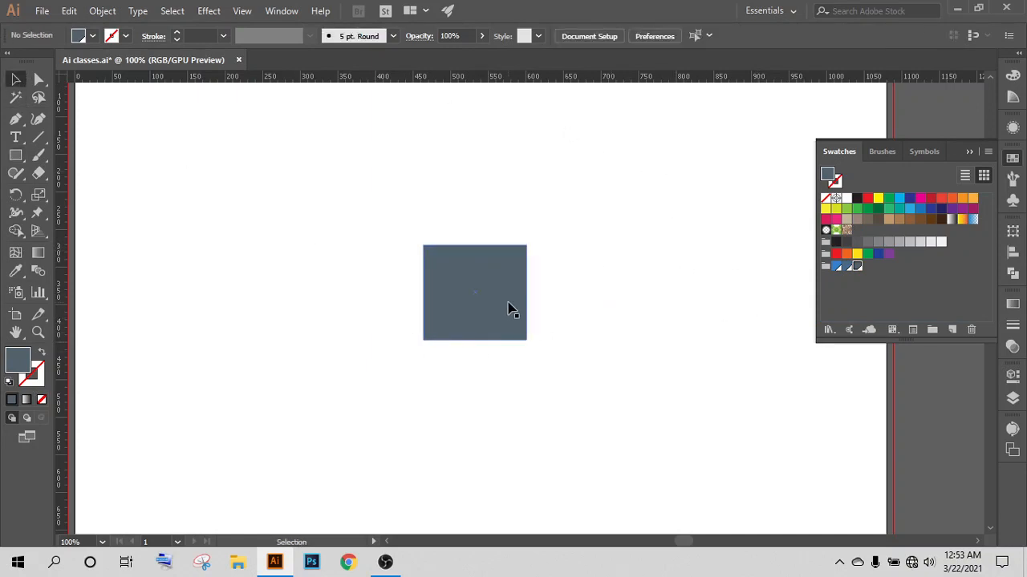
Step: Duplicate the rectangle twice in a row to its left, filling the first copy with new shade and the second with brand color
alt+drag(510, 310, 380, 310)
click(845, 266)
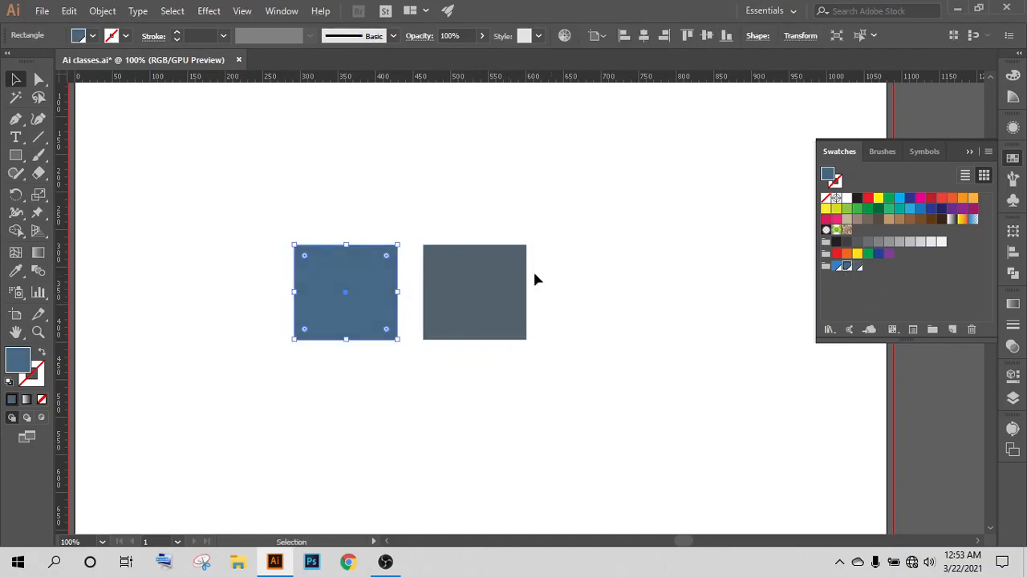
click(335, 237)
alt+drag(345, 292, 226, 292)
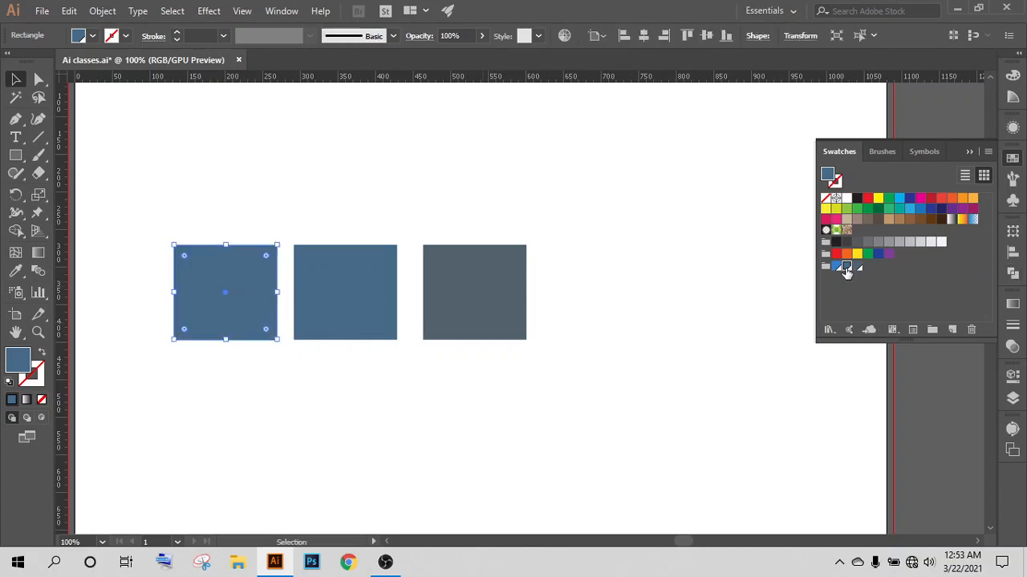
click(839, 267)
click(522, 214)
Step: Place four more copies of the brand color rectangle around the artboard, three below the row and one at its upper right
scroll(578, 232, down, 2)
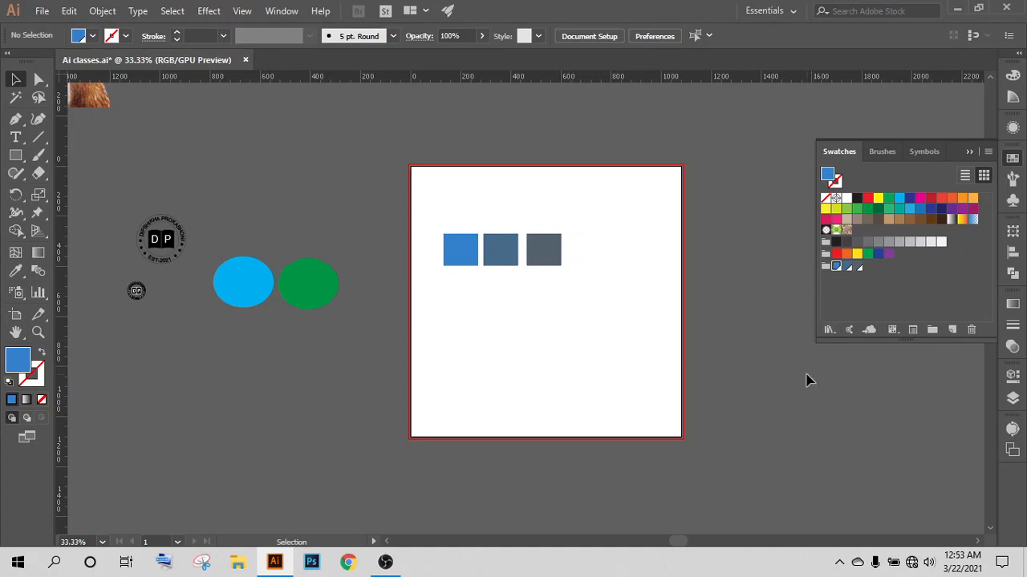
scroll(547, 316, up, 2)
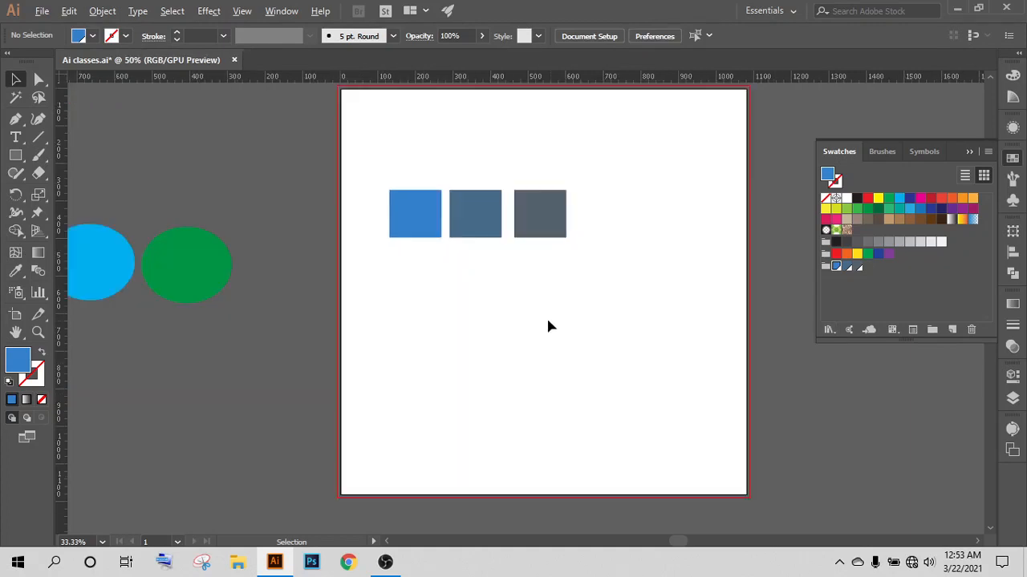
drag(449, 268, 343, 320)
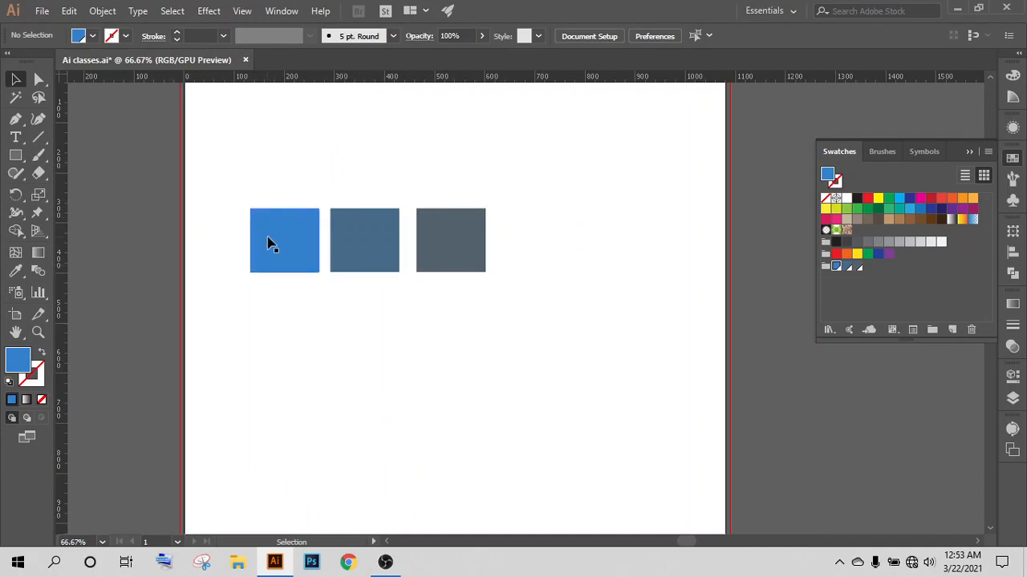
drag(268, 245, 417, 381)
alt+scroll(601, 314, down, 3)
alt+scroll(550, 316, up, 1)
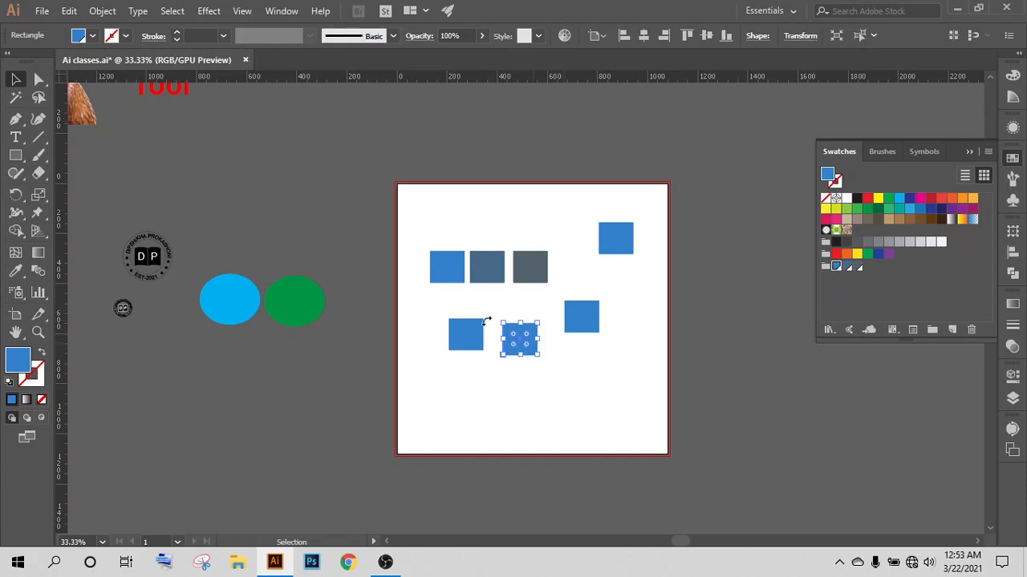
Step: Preview the global brand color swatch with its red value raised to 201, and discard the edit
double_click(835, 268)
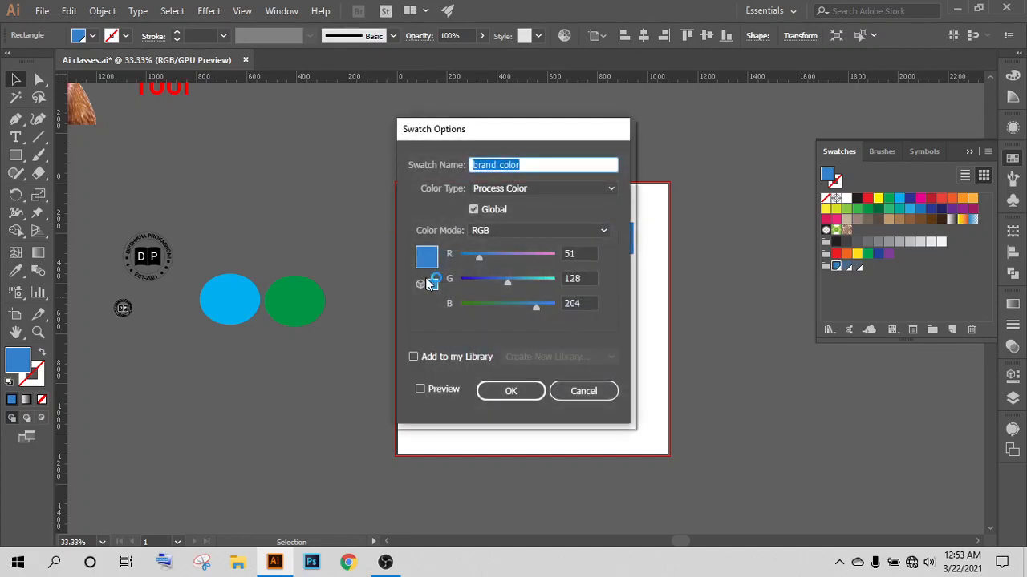
drag(509, 130, 248, 145)
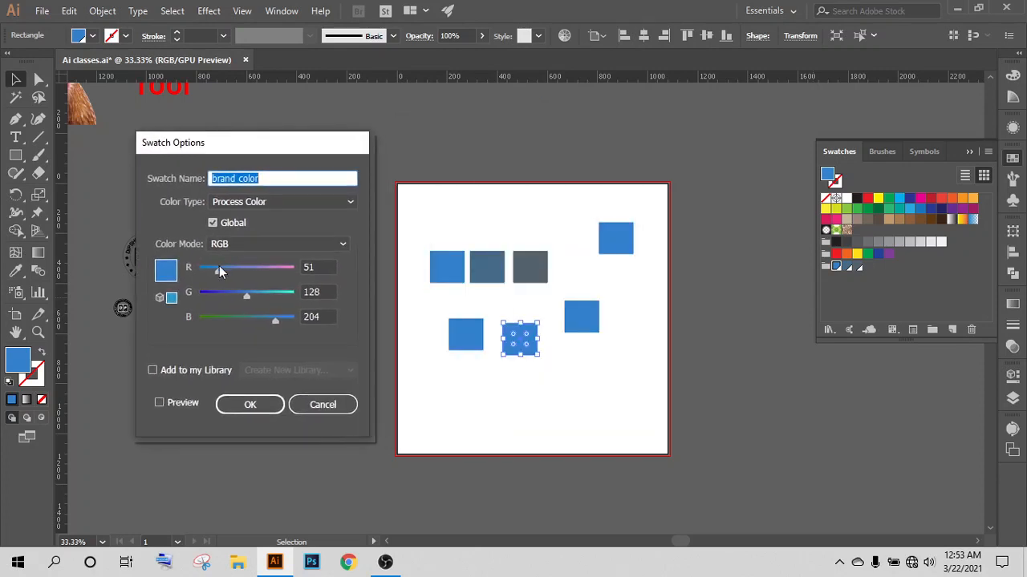
click(159, 403)
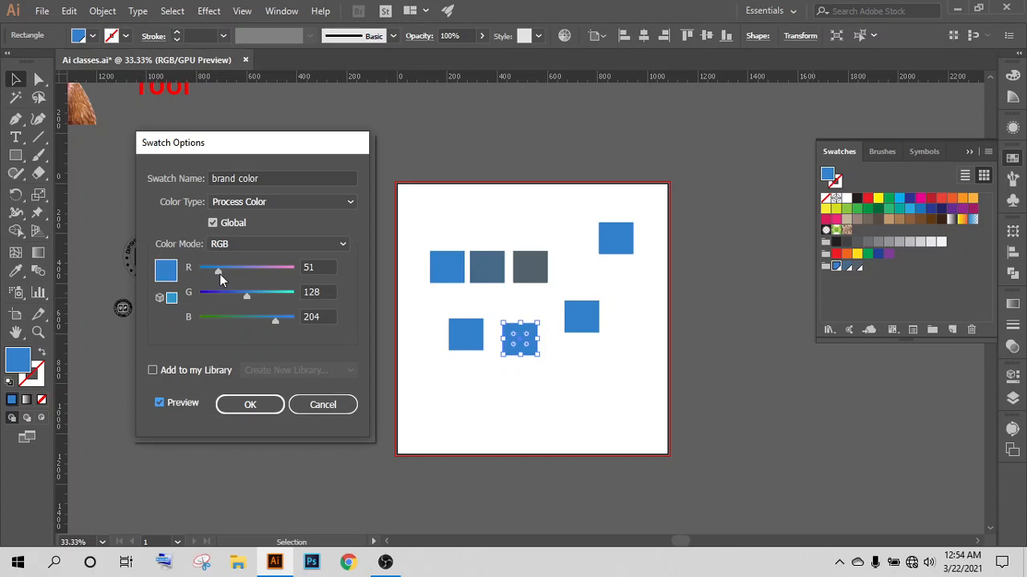
drag(217, 272, 271, 277)
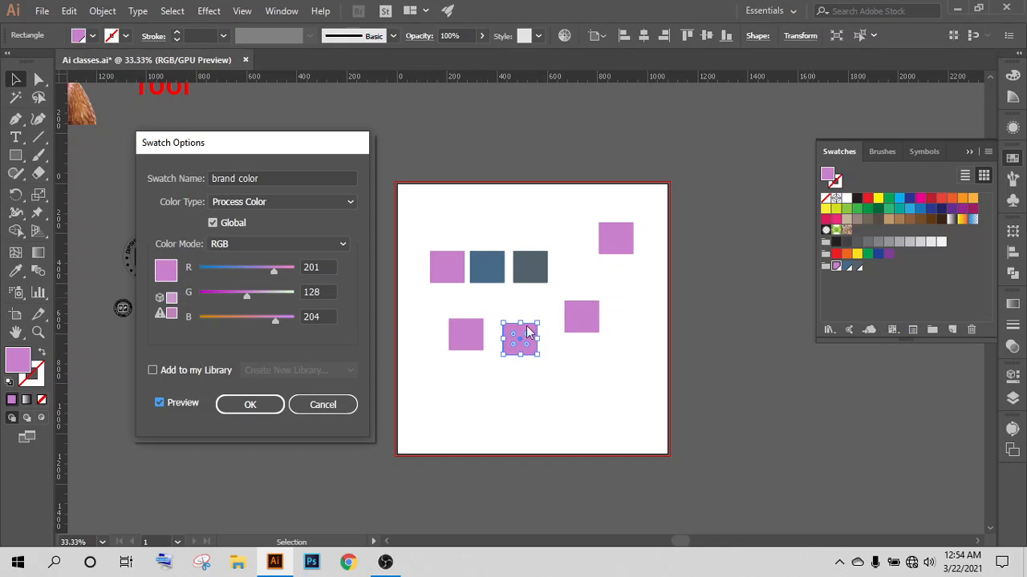
click(321, 402)
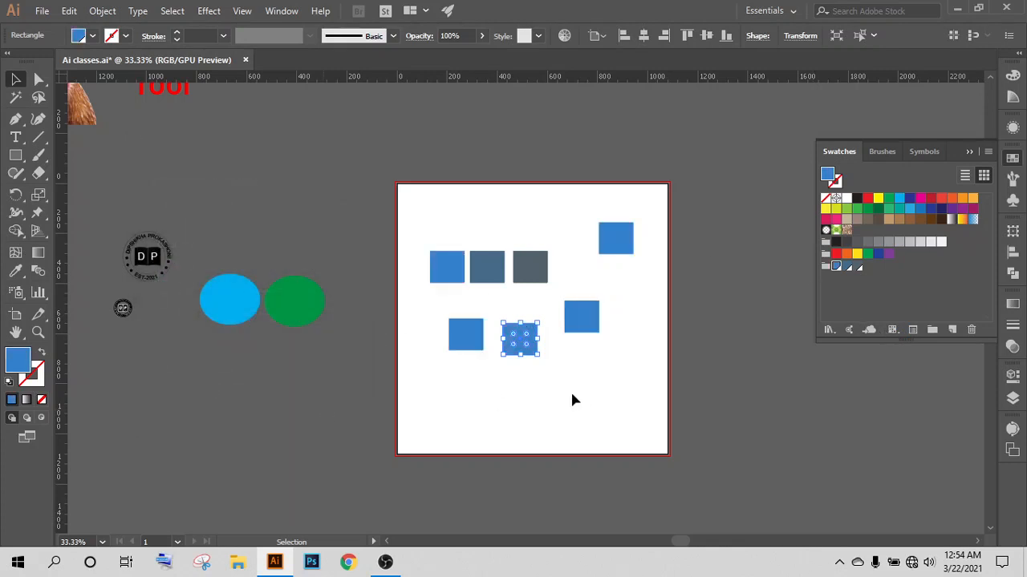
Step: Duplicate the selected blue rectangle toward the artboard's lower right, fill the copy with light blue #7da5c6, and deselect it
click(569, 395)
drag(523, 342, 570, 391)
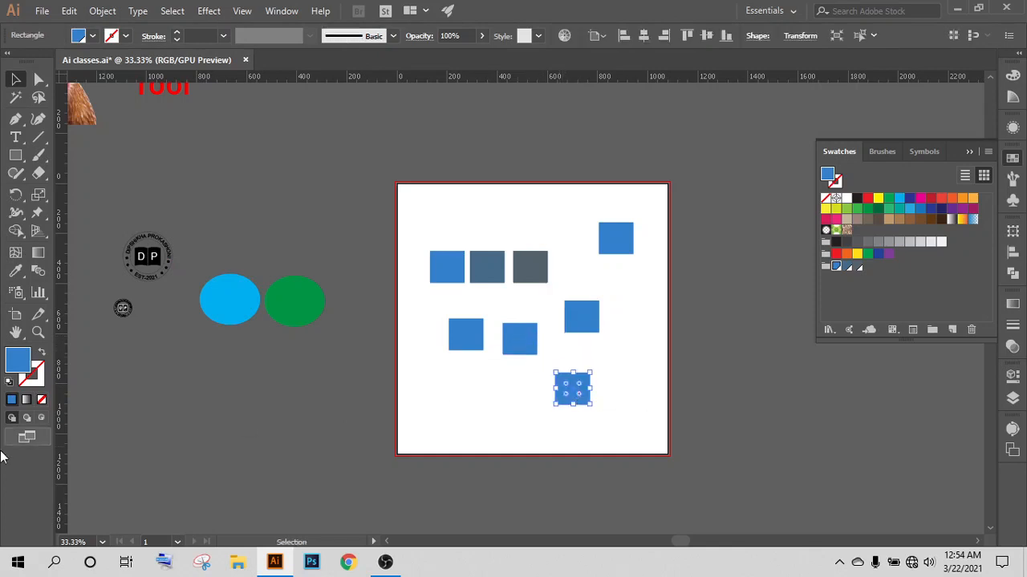
double_click(13, 369)
click(271, 200)
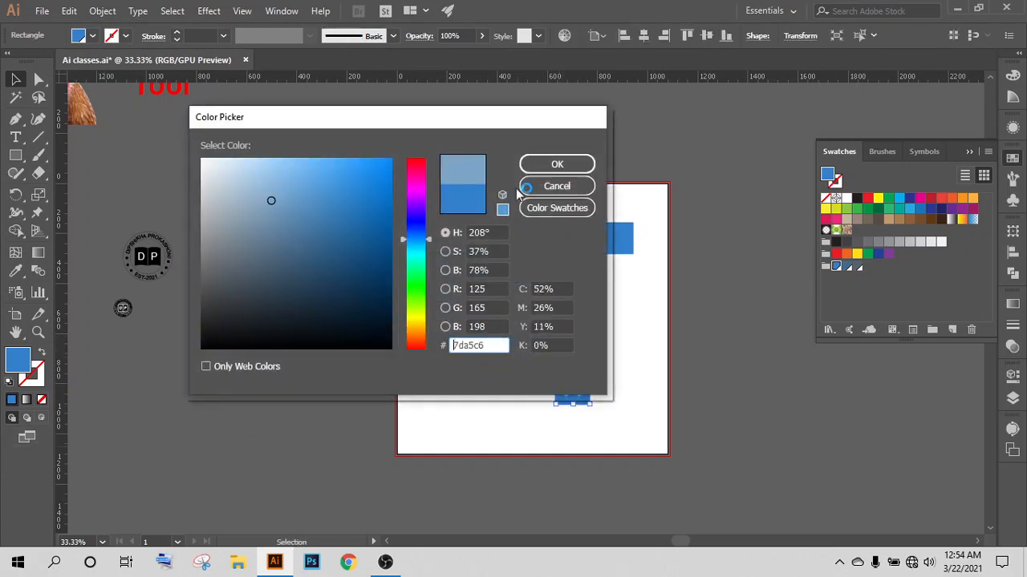
click(558, 164)
click(573, 479)
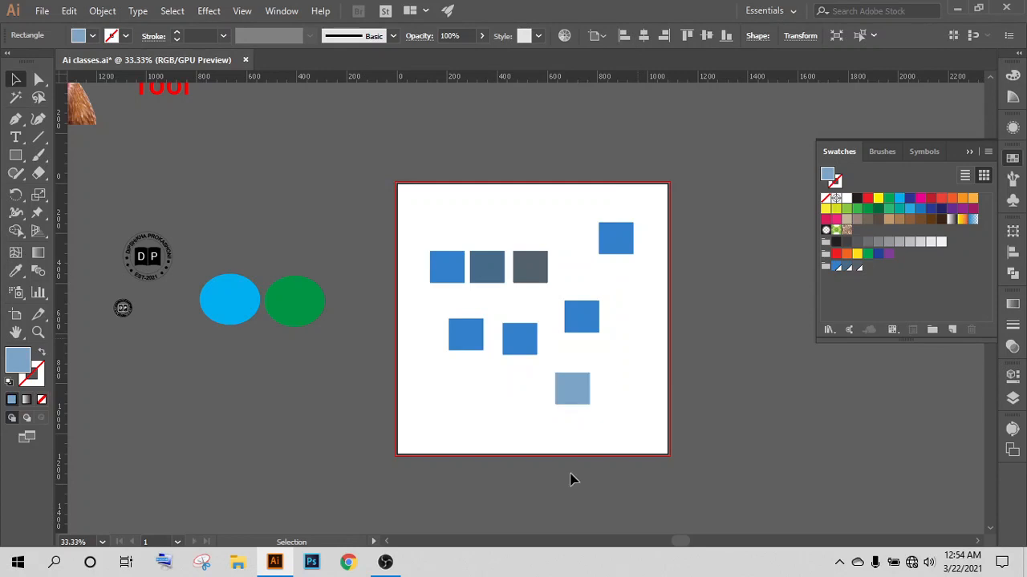
Step: Save the light blue fill as a non-global Process Color swatch named dis in the xyz brand color group
click(573, 399)
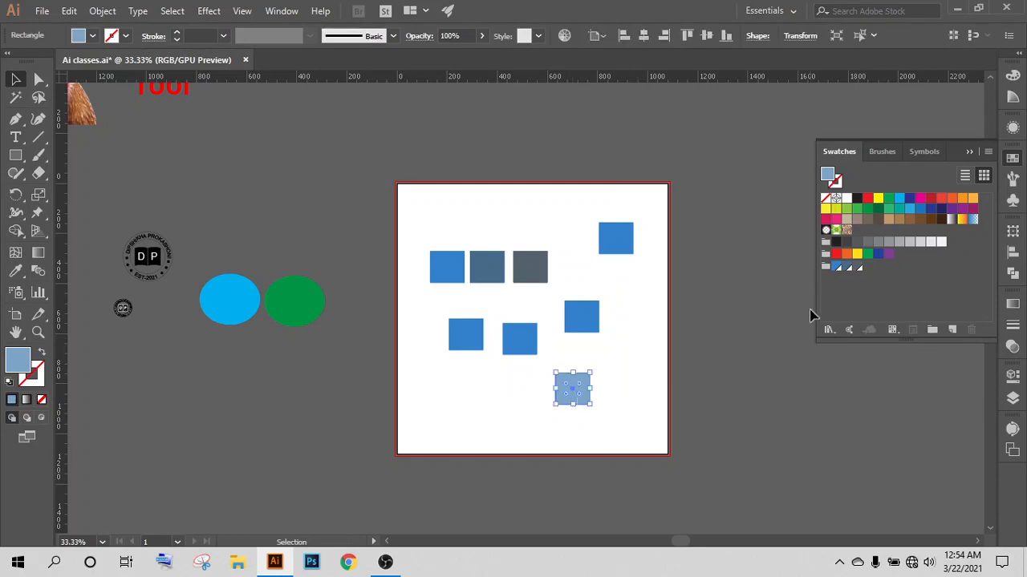
click(828, 268)
click(952, 331)
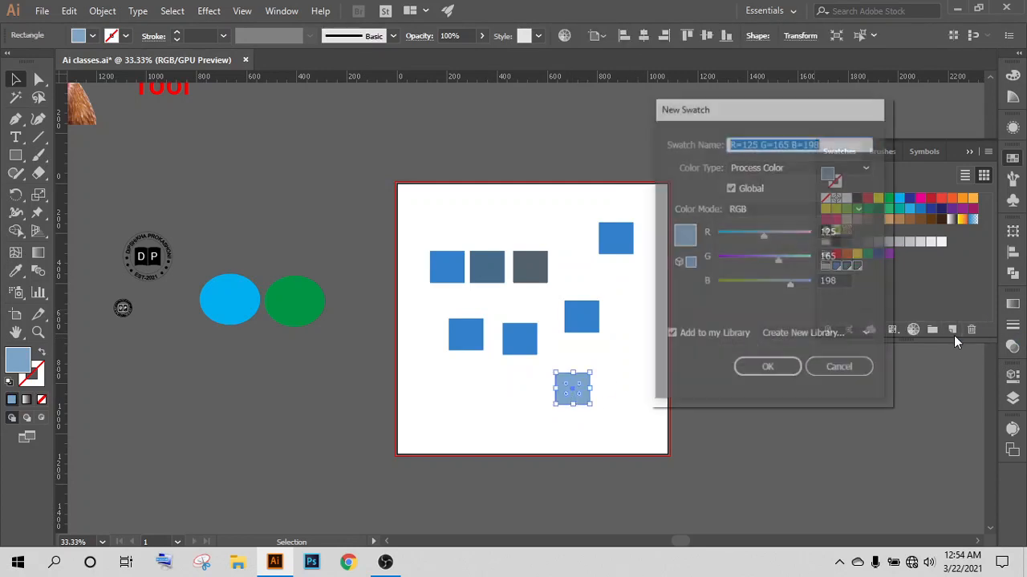
click(730, 188)
click(731, 188)
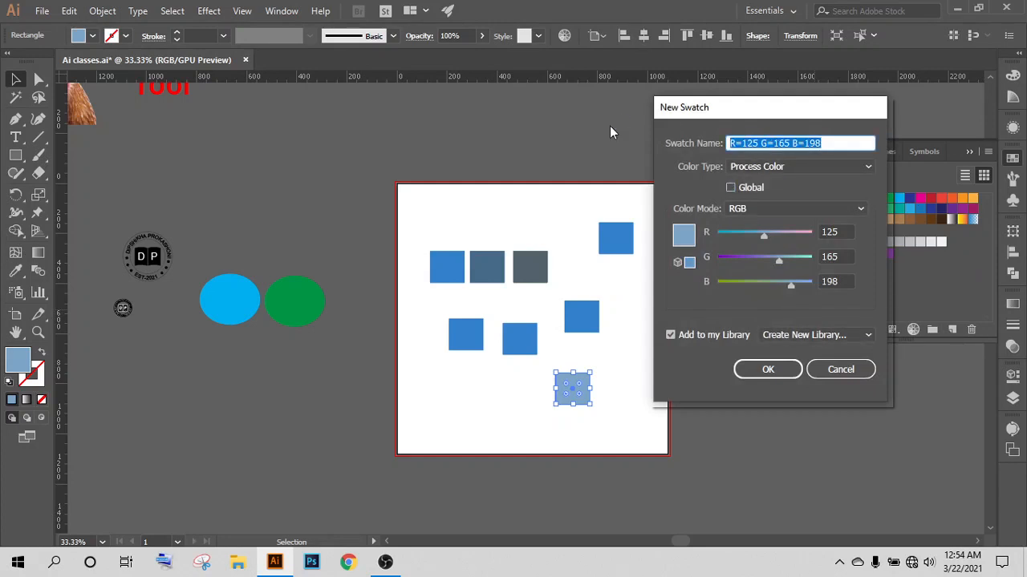
text(dis)
key(Return)
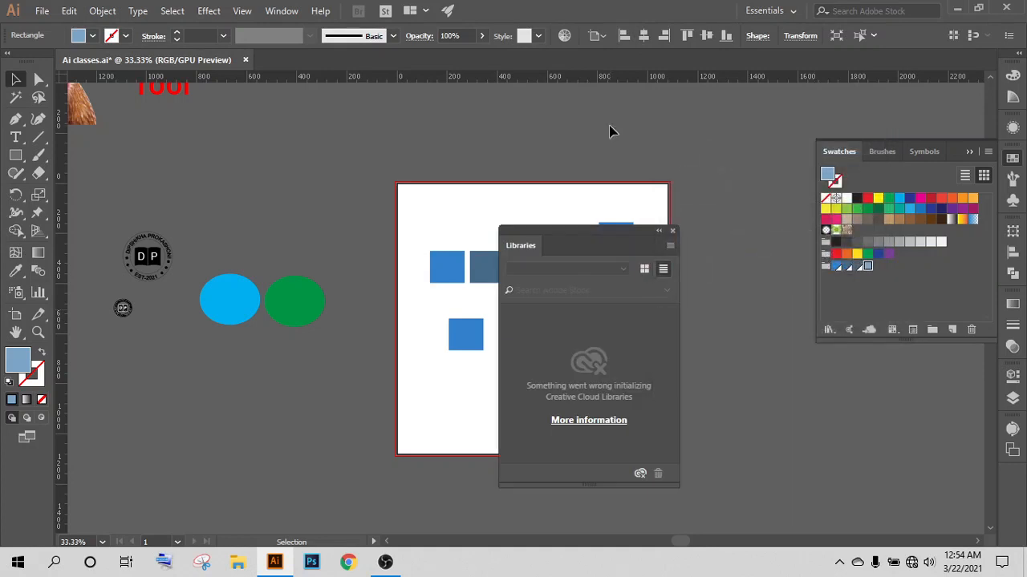
click(672, 231)
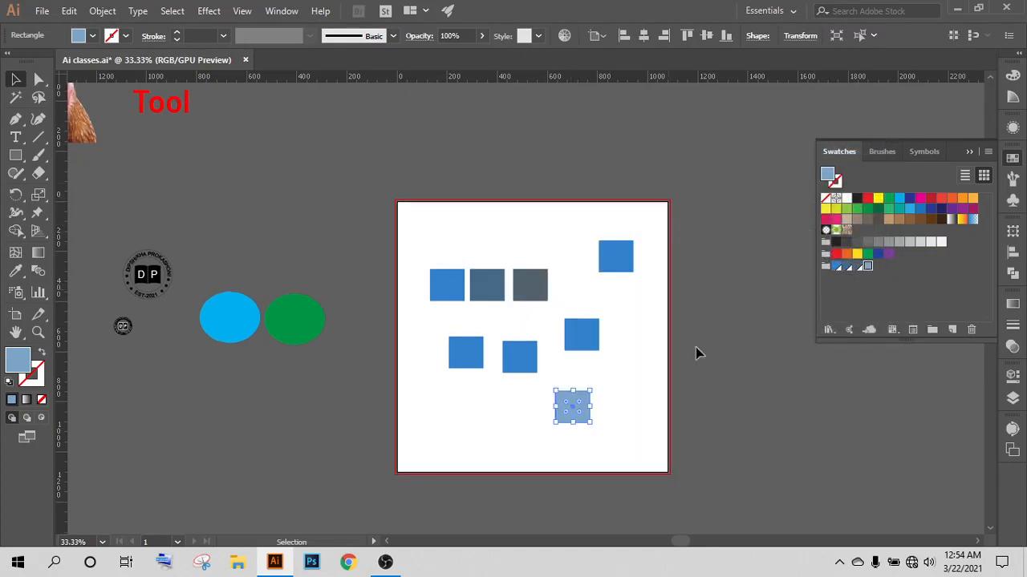
Step: Add another light blue rectangle and two light blue circles across the artboard's lower part, and deselect them
click(660, 380)
drag(583, 419, 503, 435)
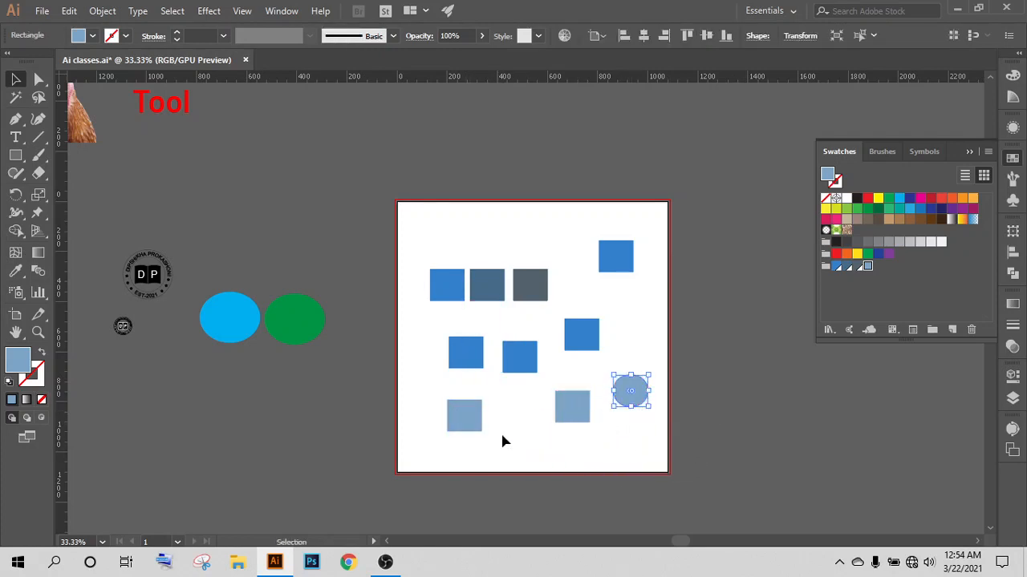
click(632, 440)
drag(631, 400, 520, 431)
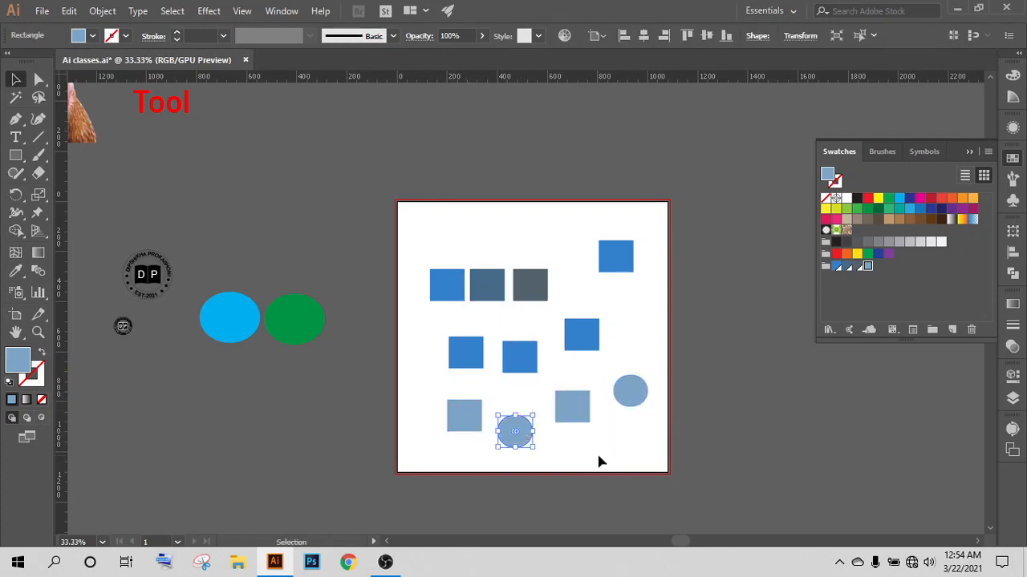
click(639, 447)
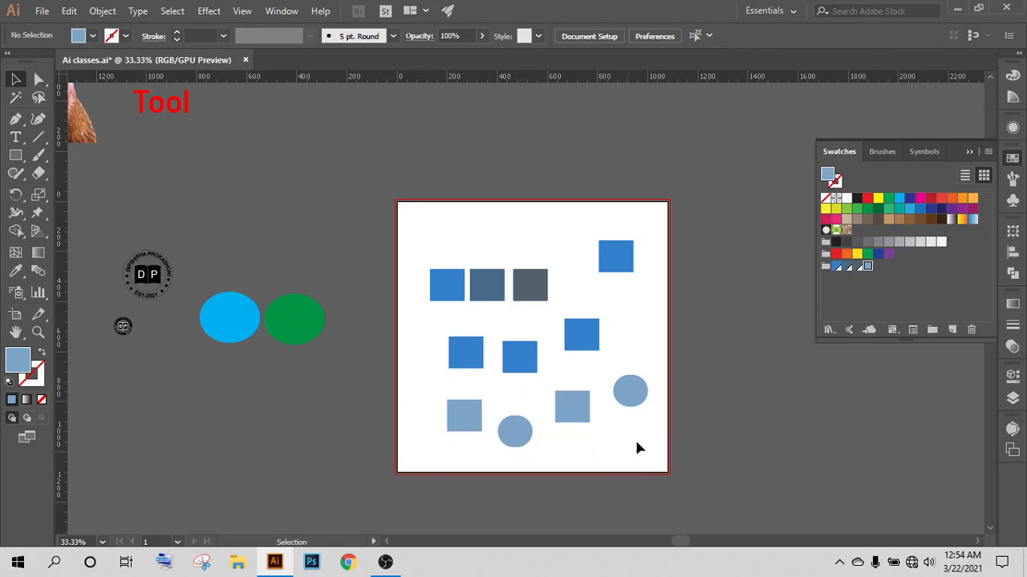
Step: Preview the dis swatch with green at 255, then with Global enabled and red at 49, and discard the edits
double_click(867, 267)
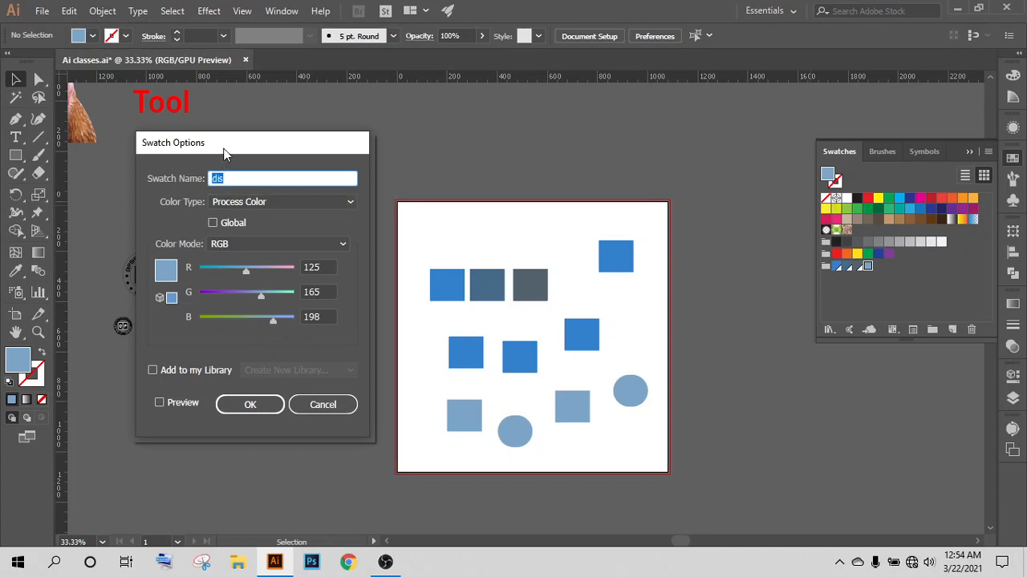
drag(224, 148, 162, 150)
click(96, 407)
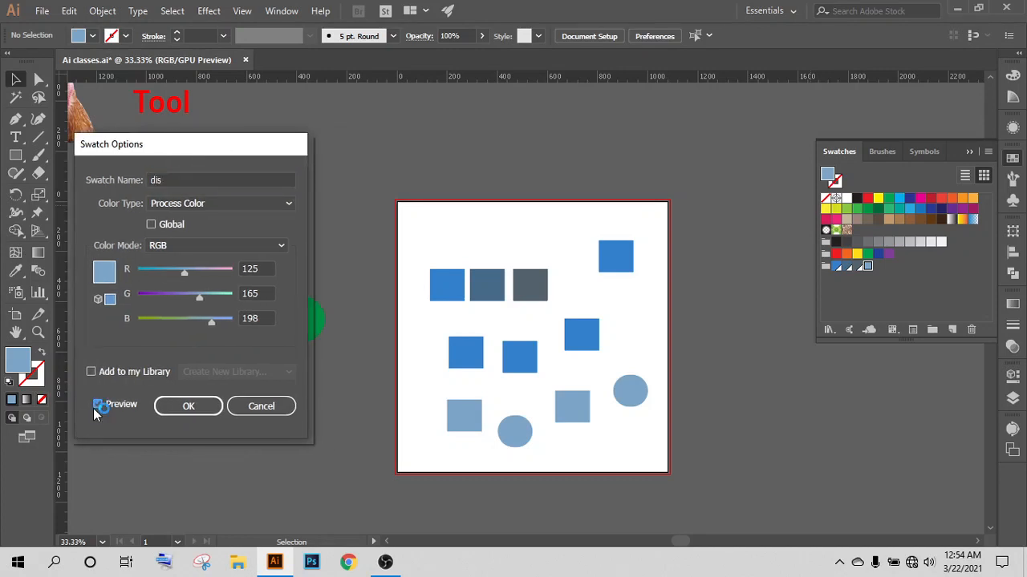
drag(197, 296, 238, 295)
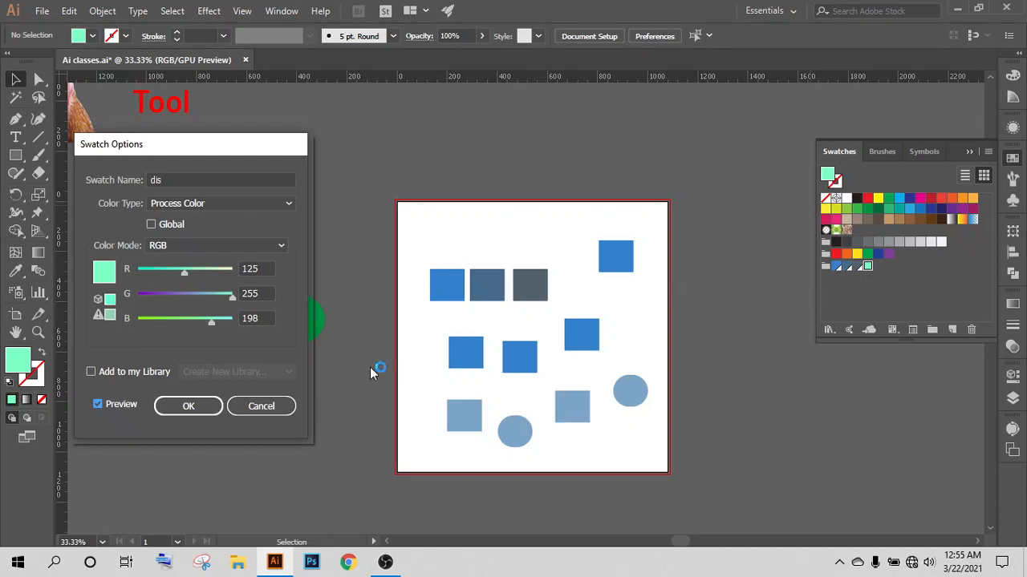
click(151, 225)
drag(176, 274, 154, 278)
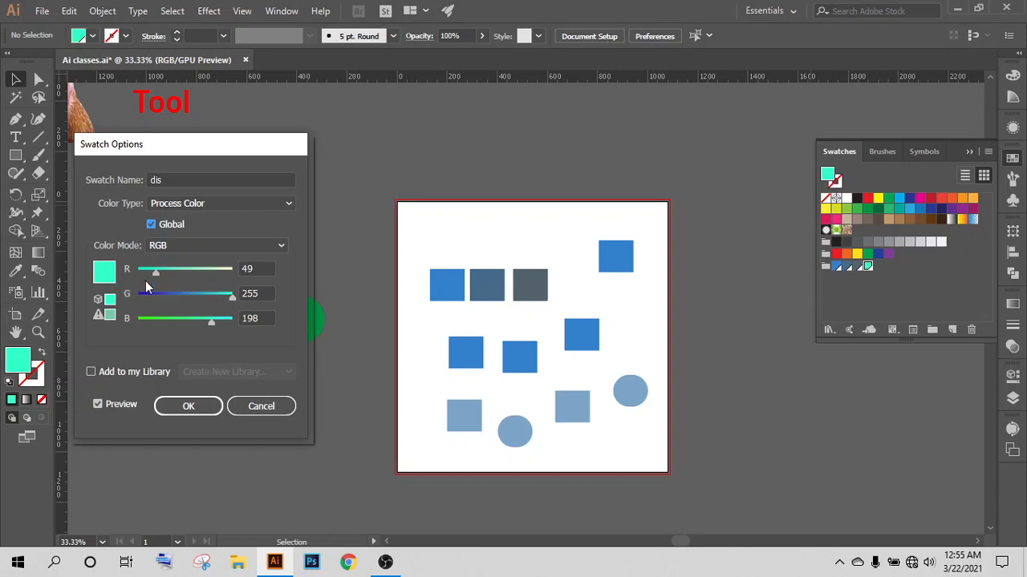
click(263, 407)
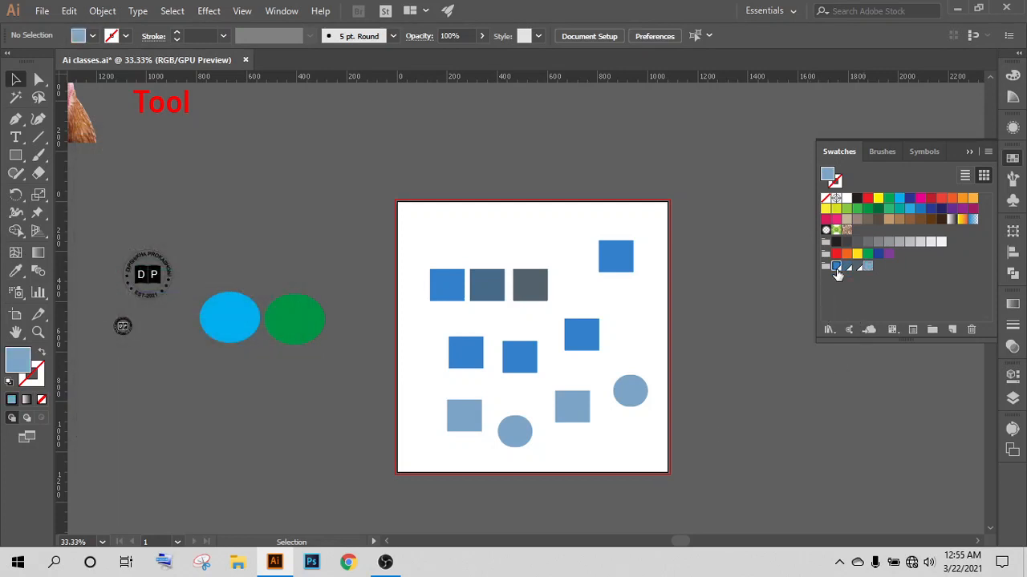
Step: Check the brand color swatch's options, and preview the new shade swatch with green at 0 before discarding the edit
double_click(836, 270)
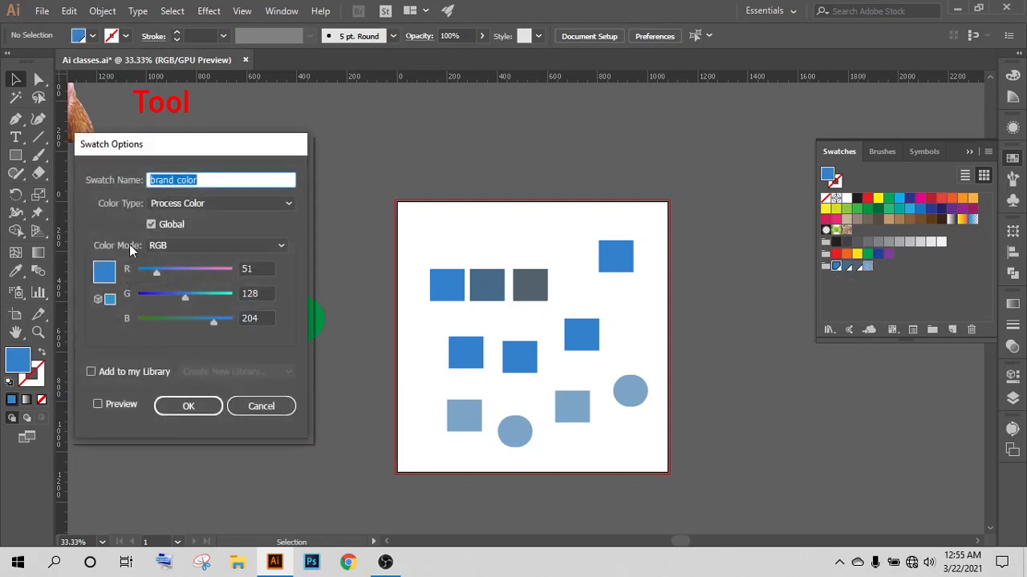
click(258, 405)
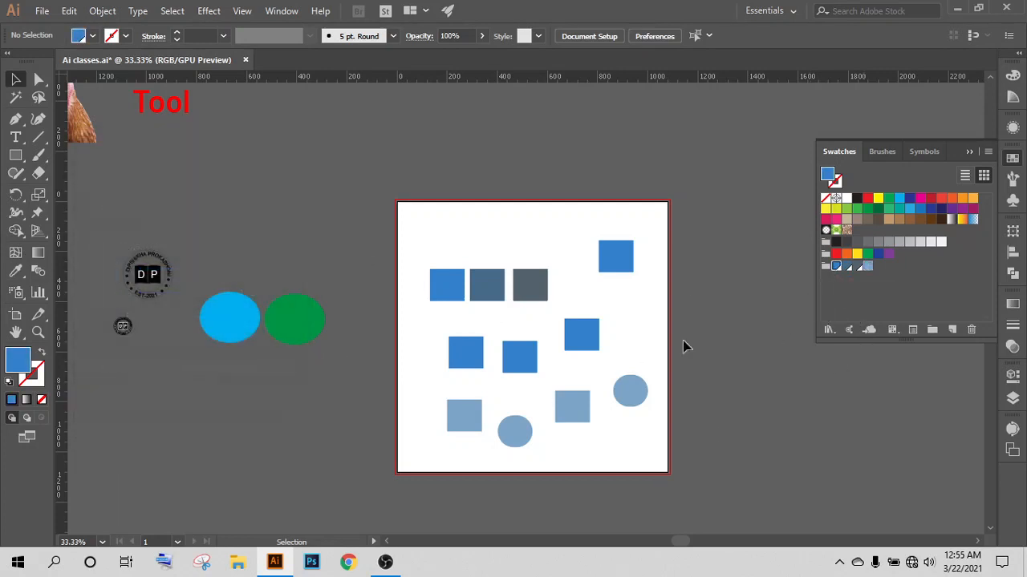
double_click(848, 267)
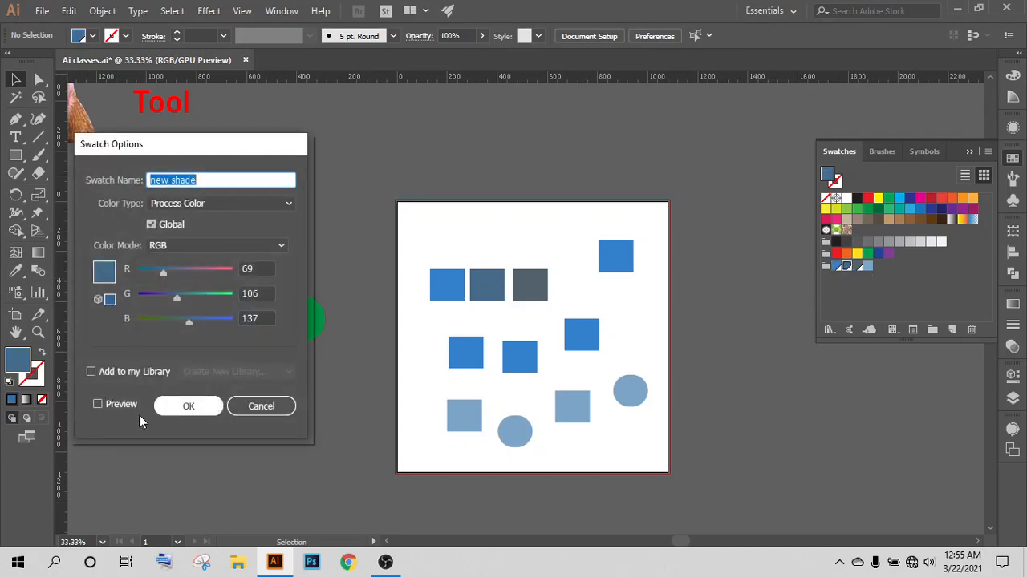
click(100, 405)
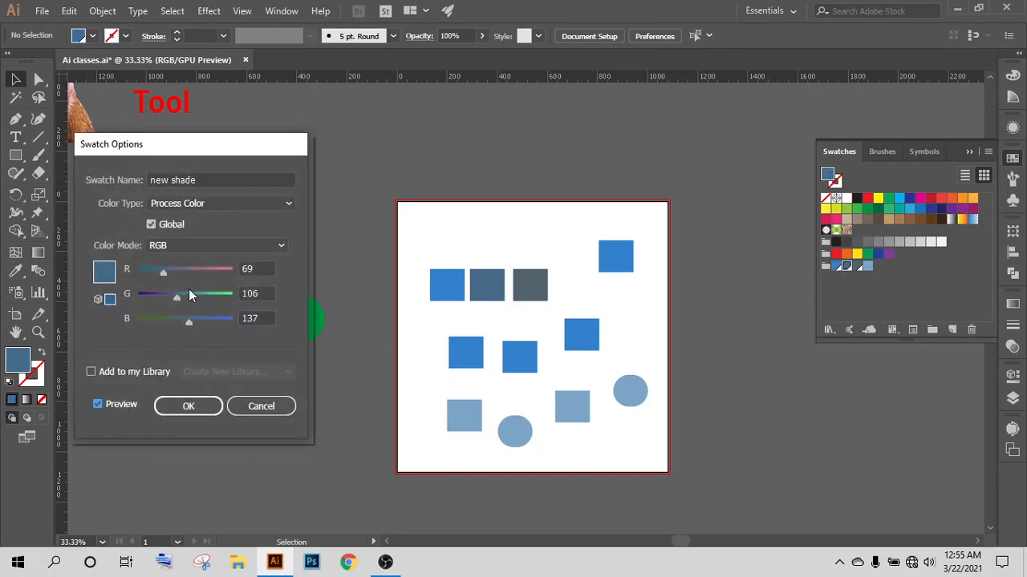
drag(177, 298, 73, 318)
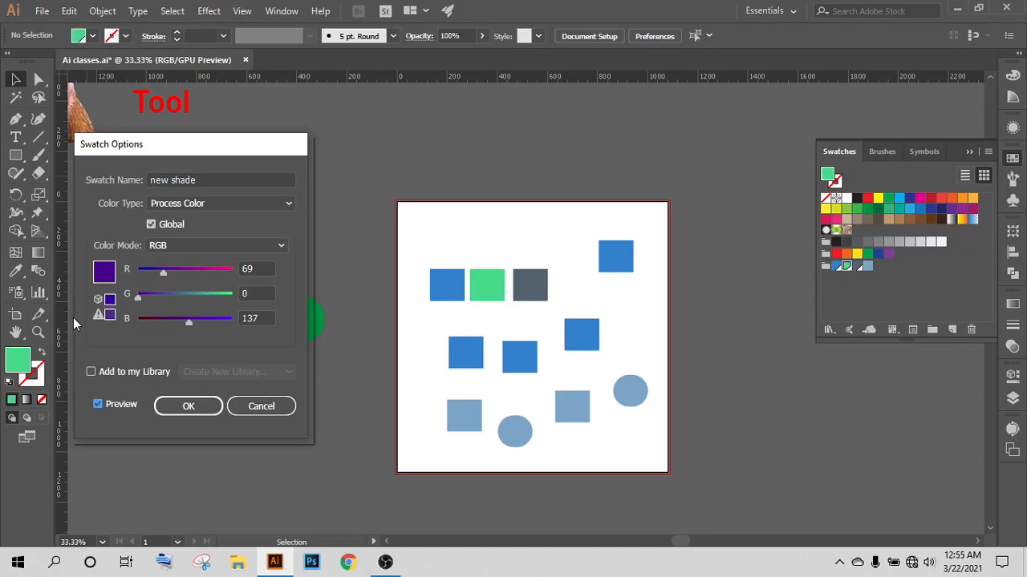
click(260, 408)
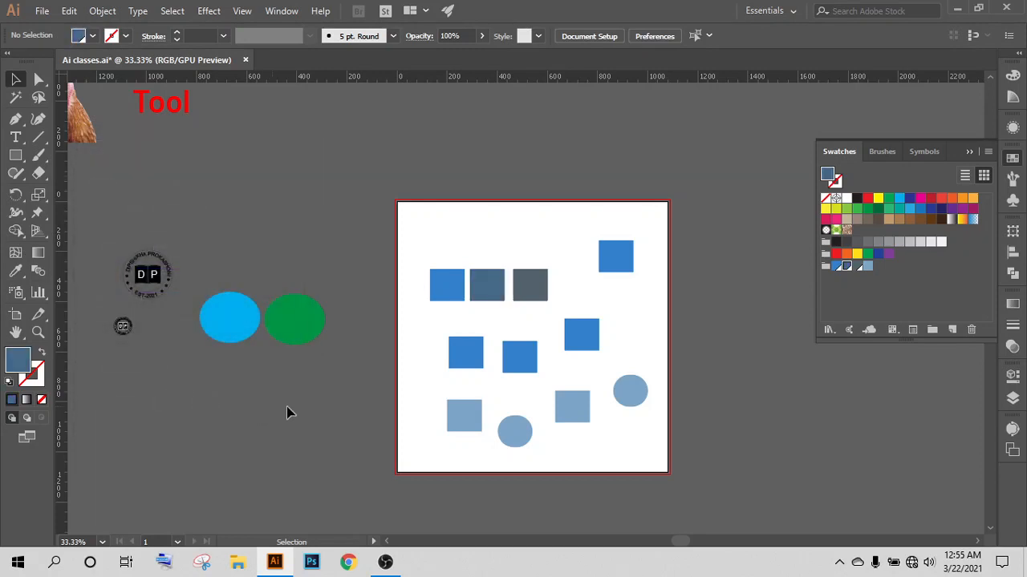
Step: Delete all shapes on the artboard and the whole xyz brand color group from the swatches
drag(410, 219, 659, 438)
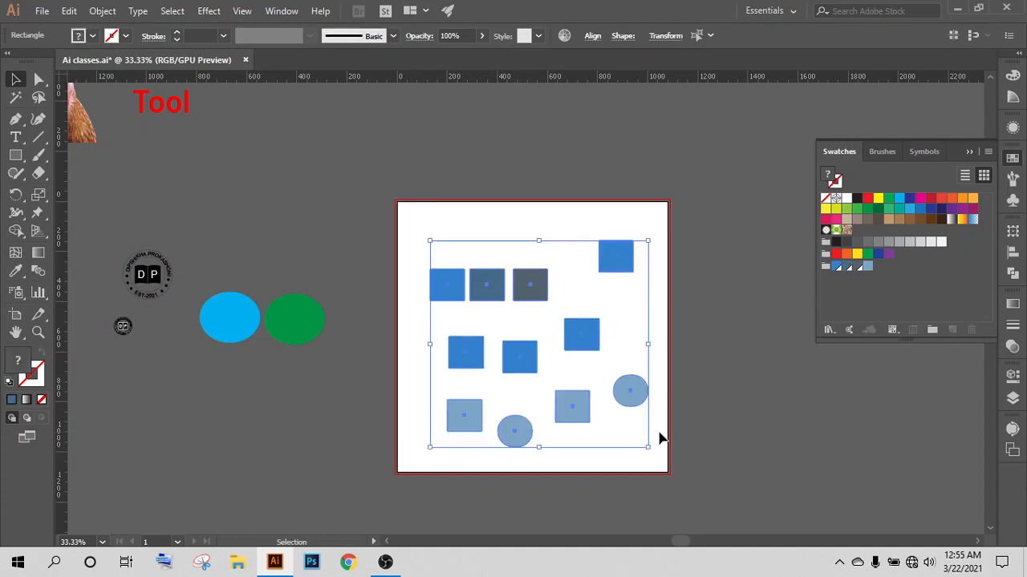
key(Delete)
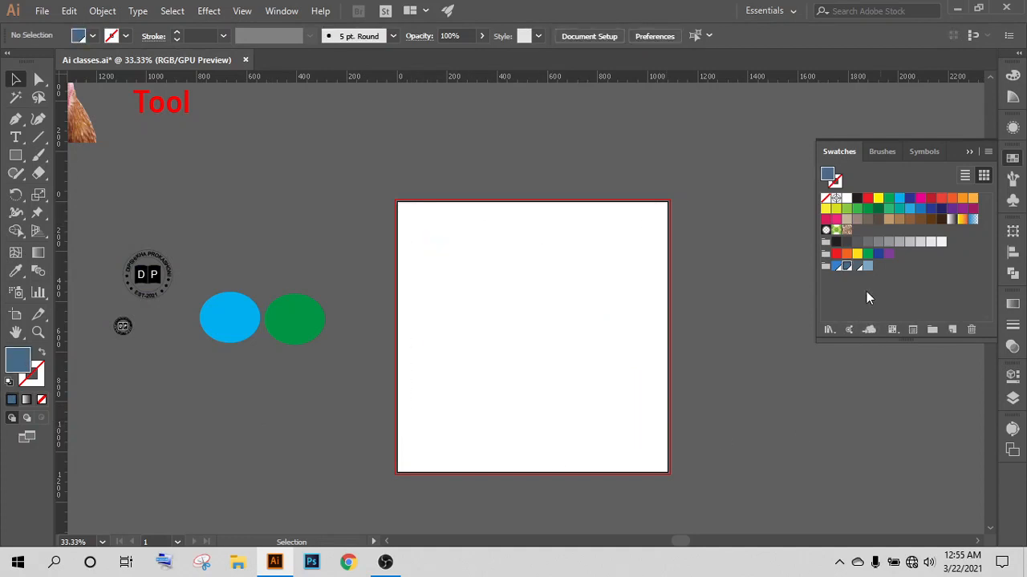
click(826, 268)
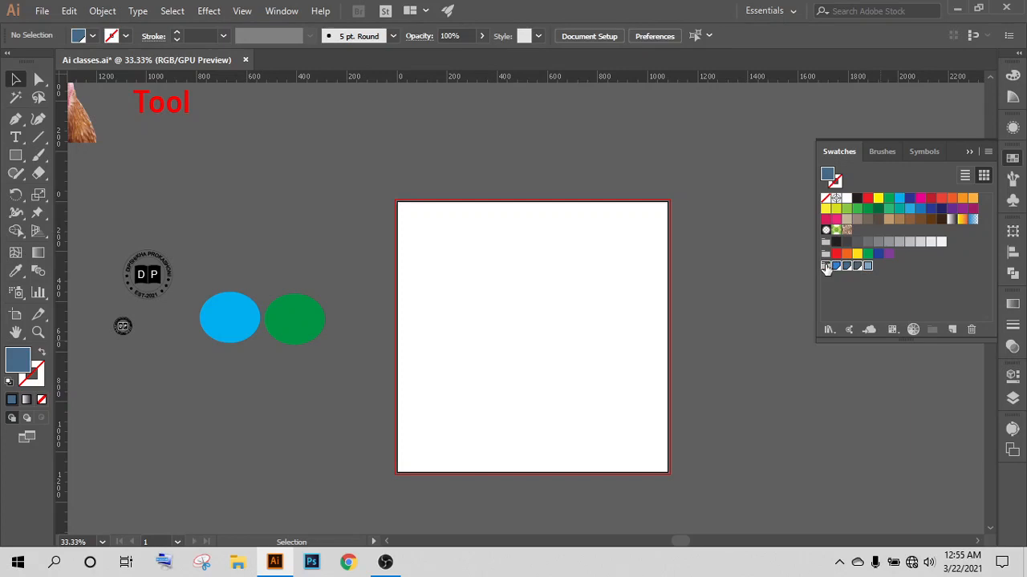
click(976, 329)
click(484, 303)
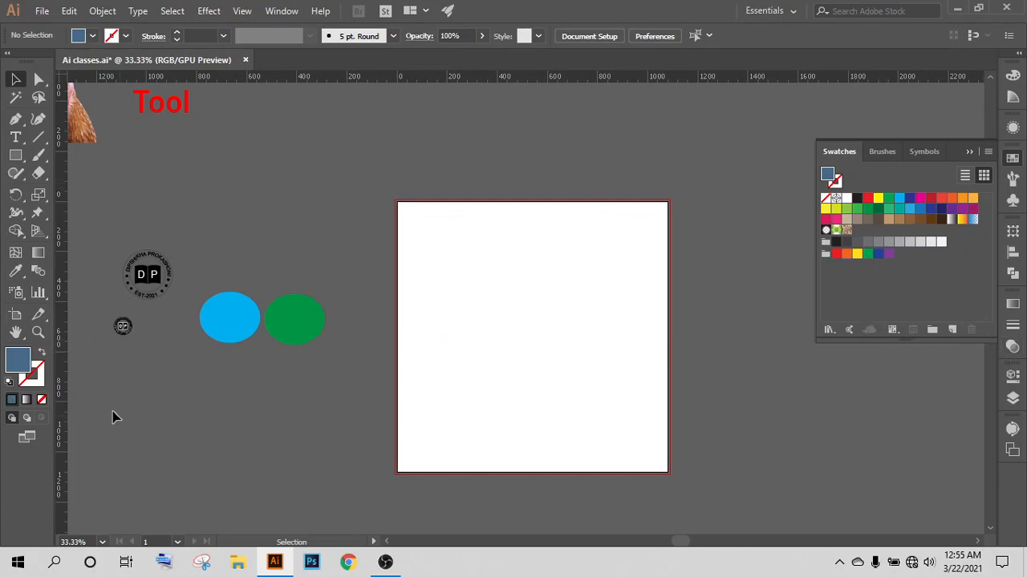
Step: Draw a wide rectangle across the upper part of the artboard with a white-to-black linear gradient fill
click(27, 400)
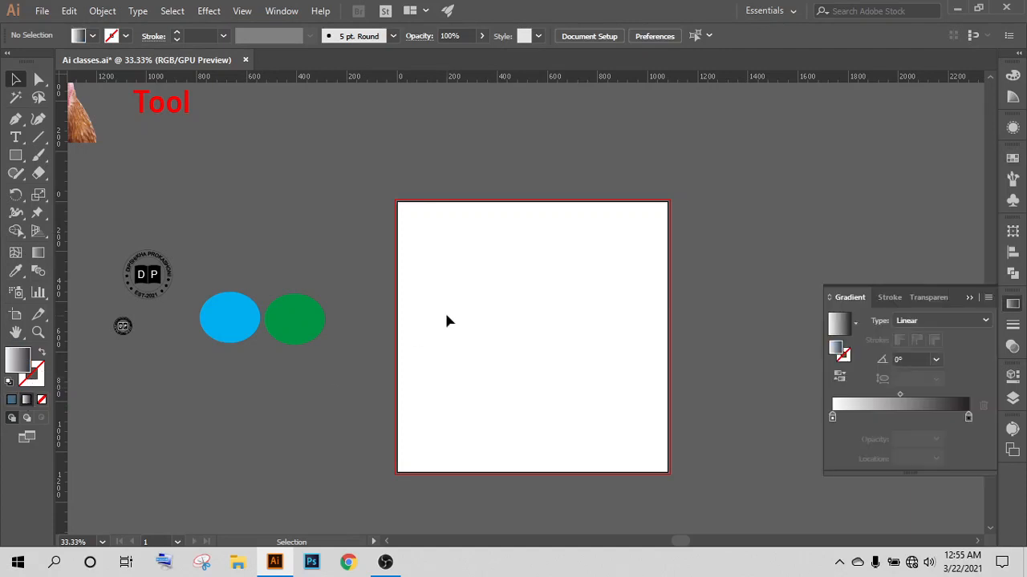
click(15, 155)
drag(424, 236, 658, 381)
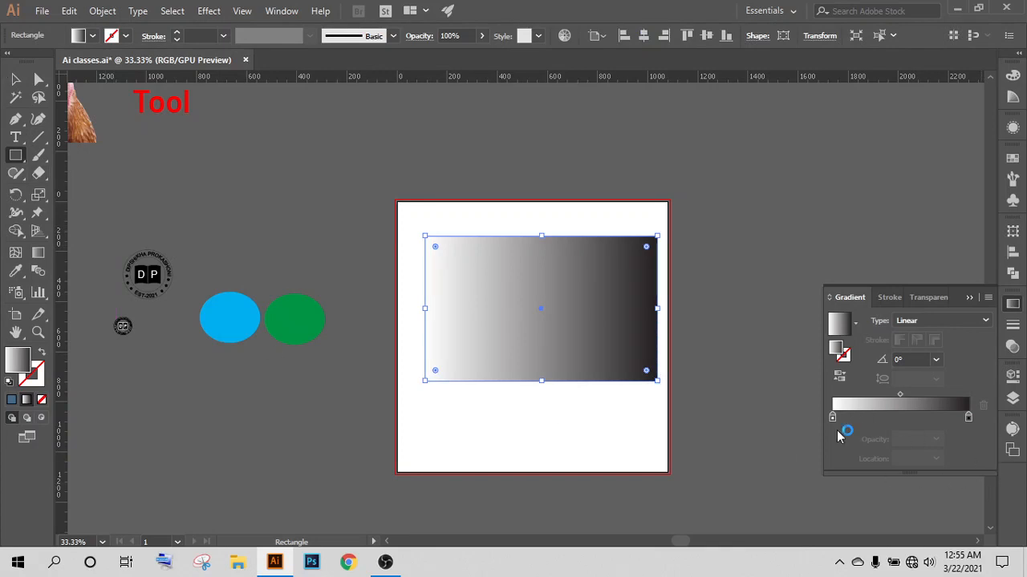
Step: Change the rectangle's gradient stop at 0% location to the dark green swatch
click(831, 418)
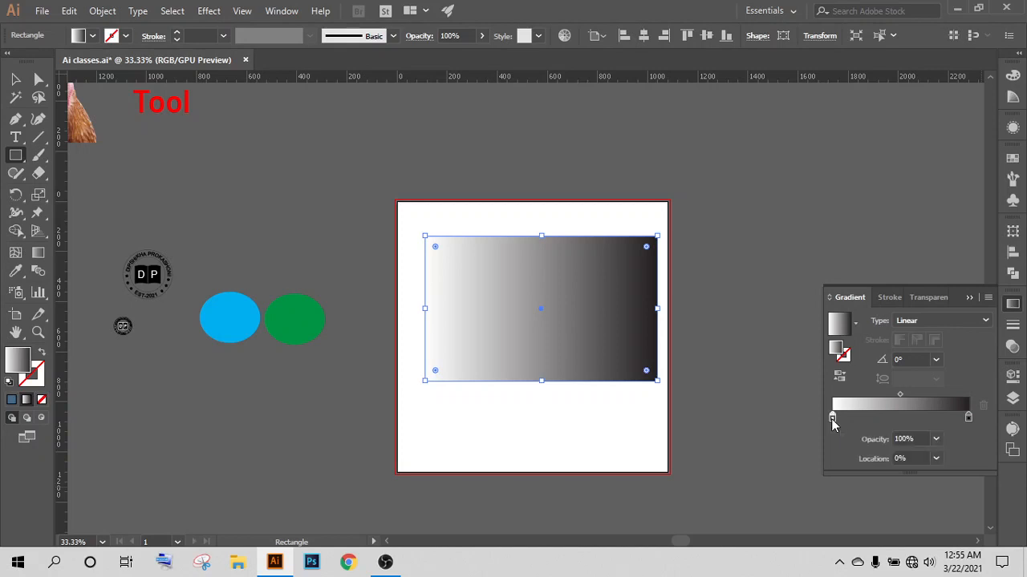
double_click(832, 419)
click(815, 275)
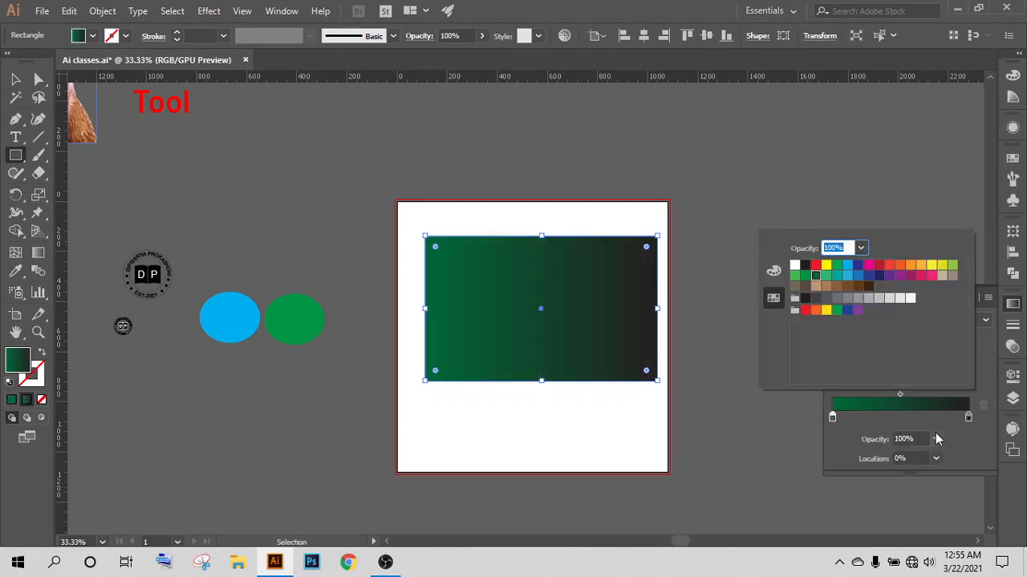
Step: Change the rectangle's gradient stop at 100% location to the dark indigo-blue swatch and deselect the rectangle
double_click(968, 418)
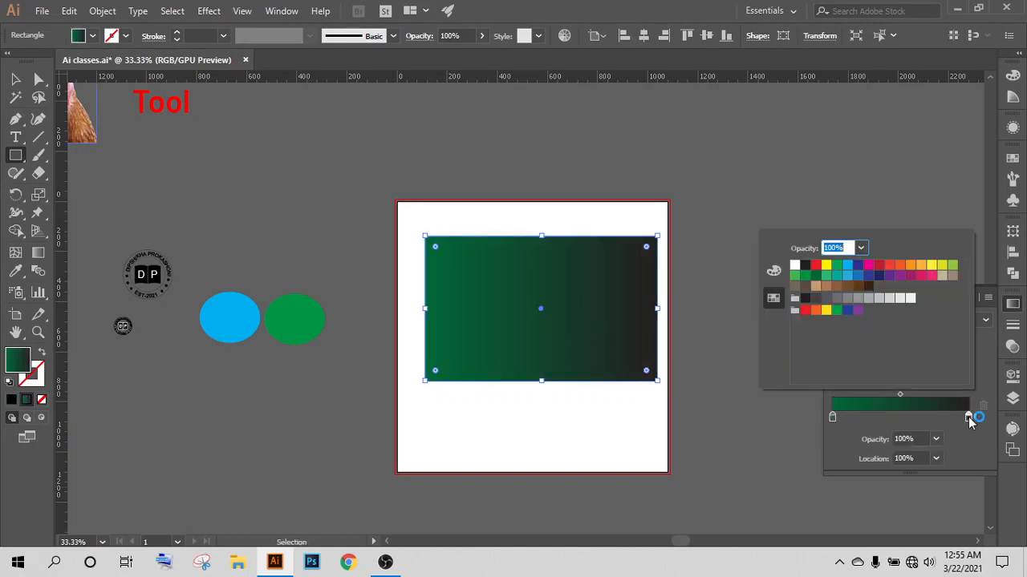
click(878, 275)
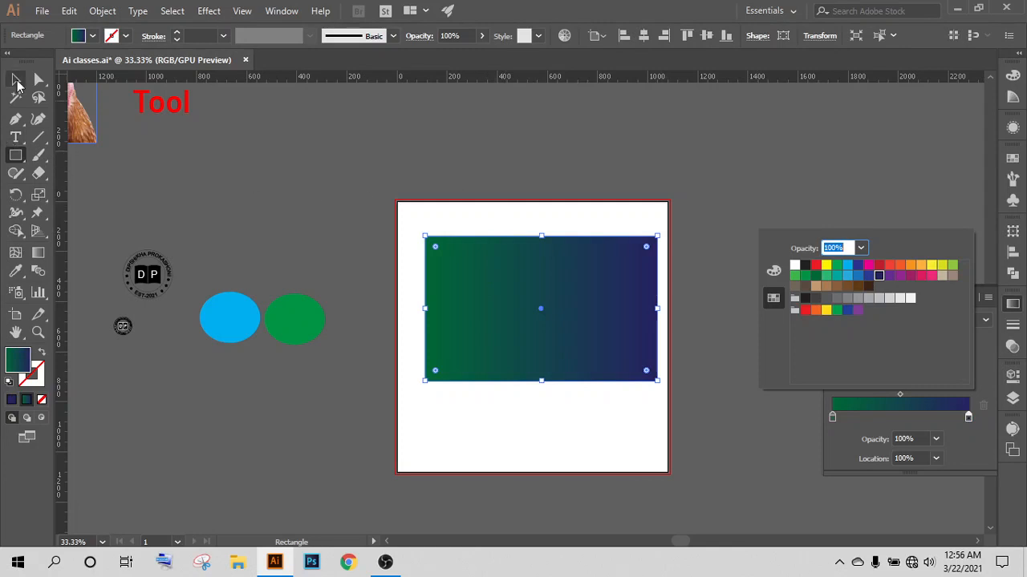
click(16, 79)
click(449, 153)
click(531, 319)
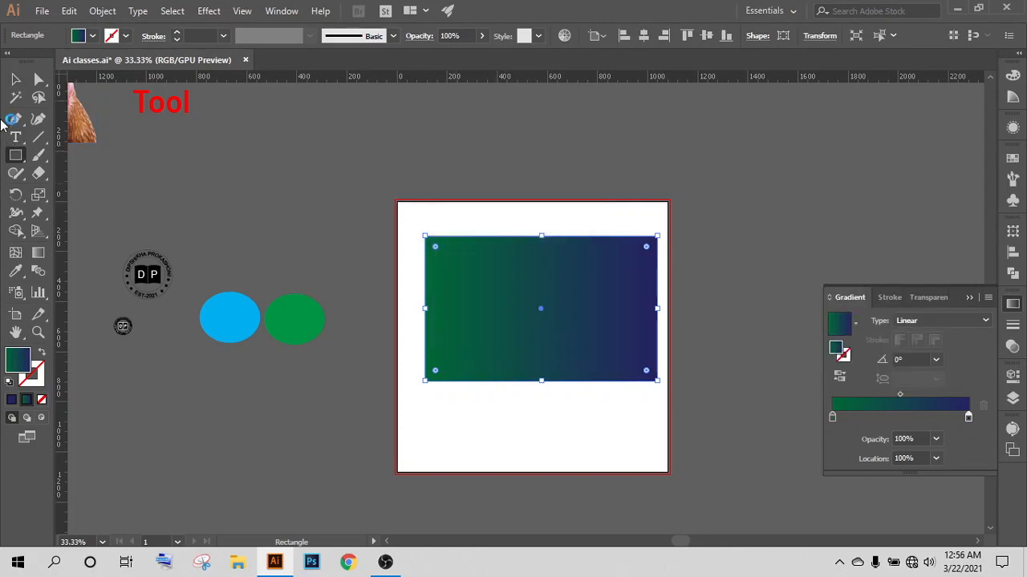
click(15, 80)
click(603, 230)
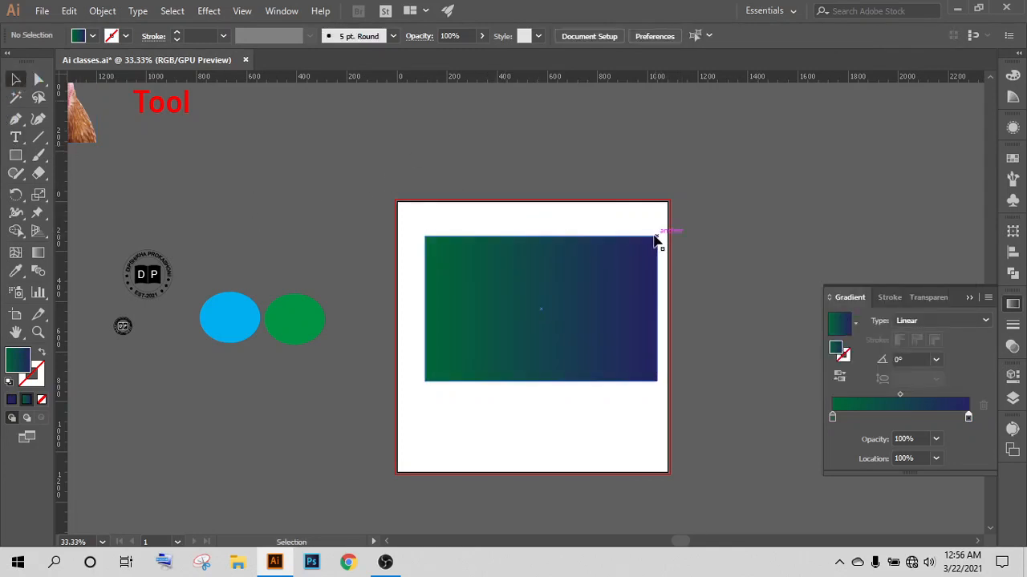
Step: Save the rectangle's green-to-blue gradient fill as a swatch named New Gradient Swatch
scroll(626, 225, up, 2)
scroll(356, 440, down, 2)
click(449, 401)
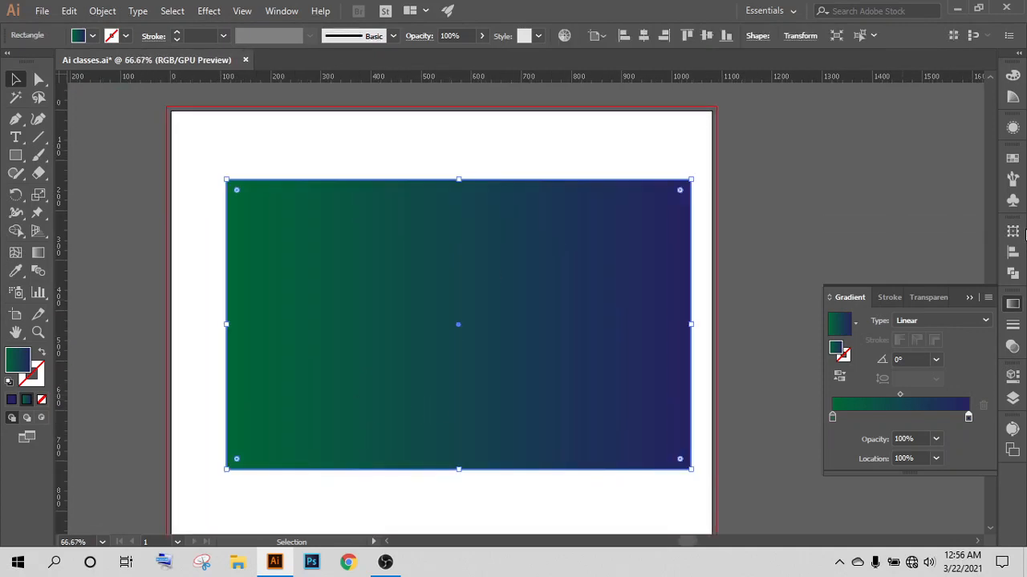
click(1012, 158)
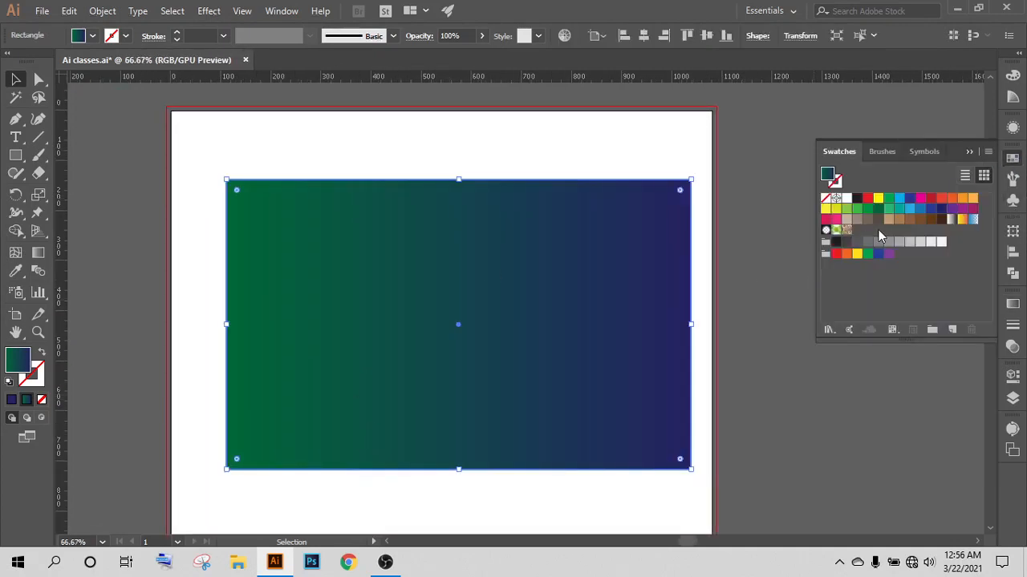
click(954, 330)
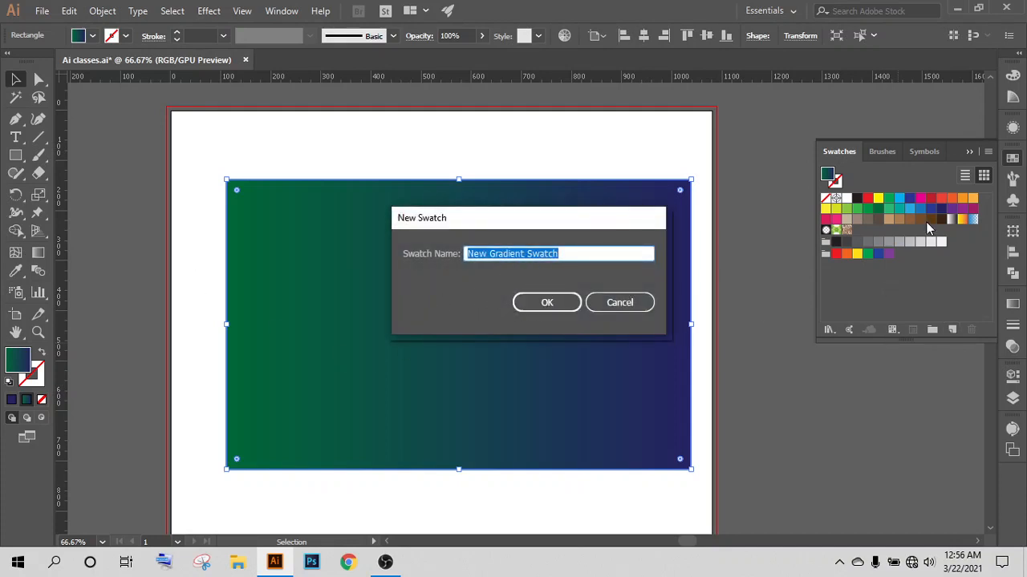
click(535, 306)
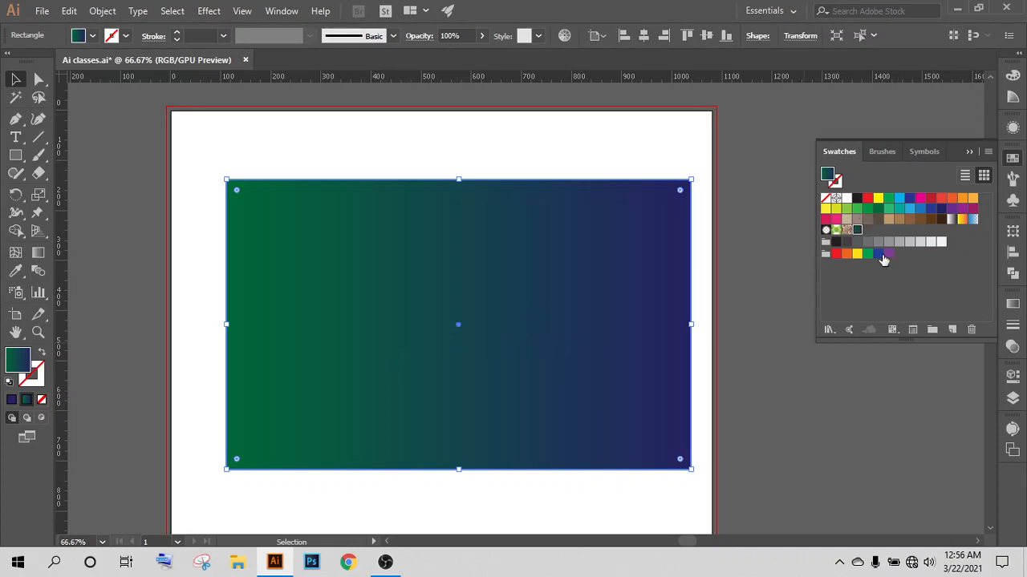
Step: Delete the newly saved green-to-blue gradient swatch from the swatches
click(972, 329)
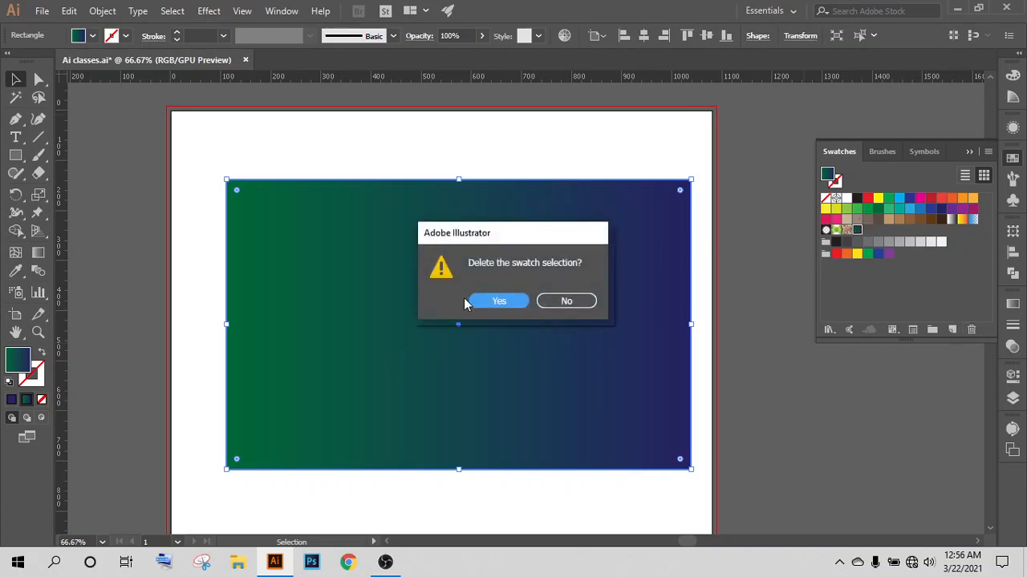
click(488, 302)
scroll(762, 448, down, 1)
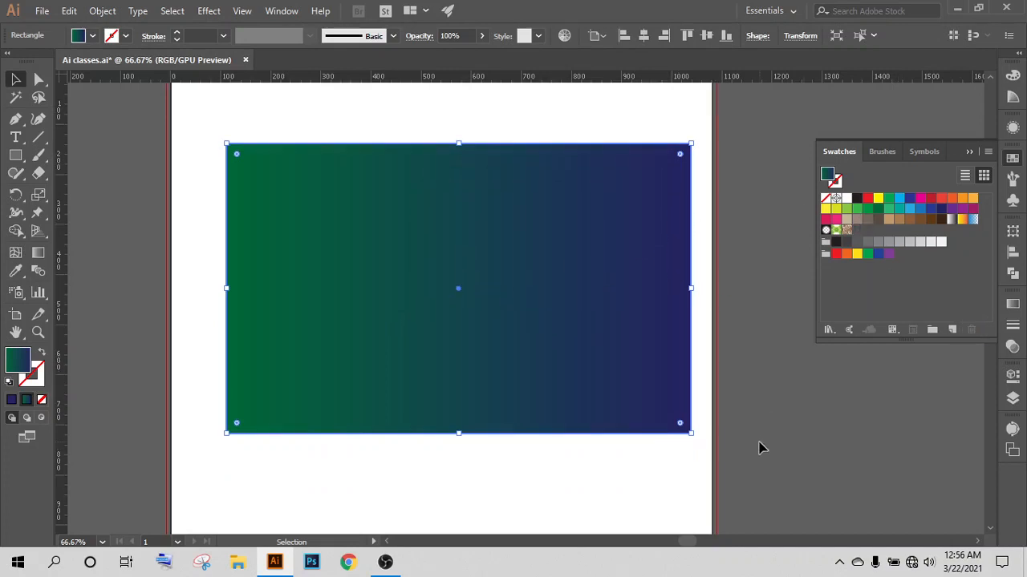
scroll(762, 448, down, 1)
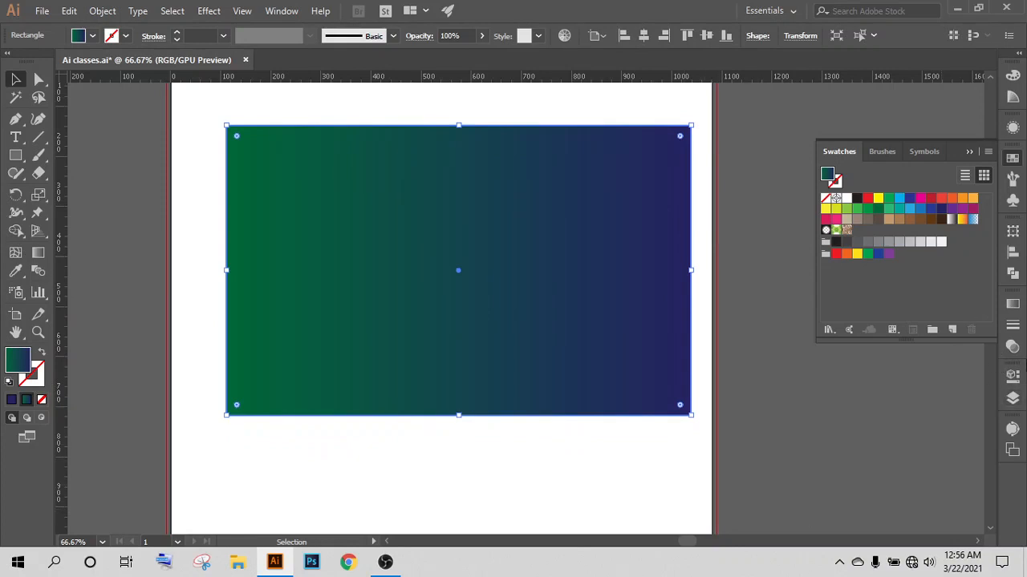
Step: Float the gradient settings beside the swatches to show both together, and dock them back in place
click(1012, 305)
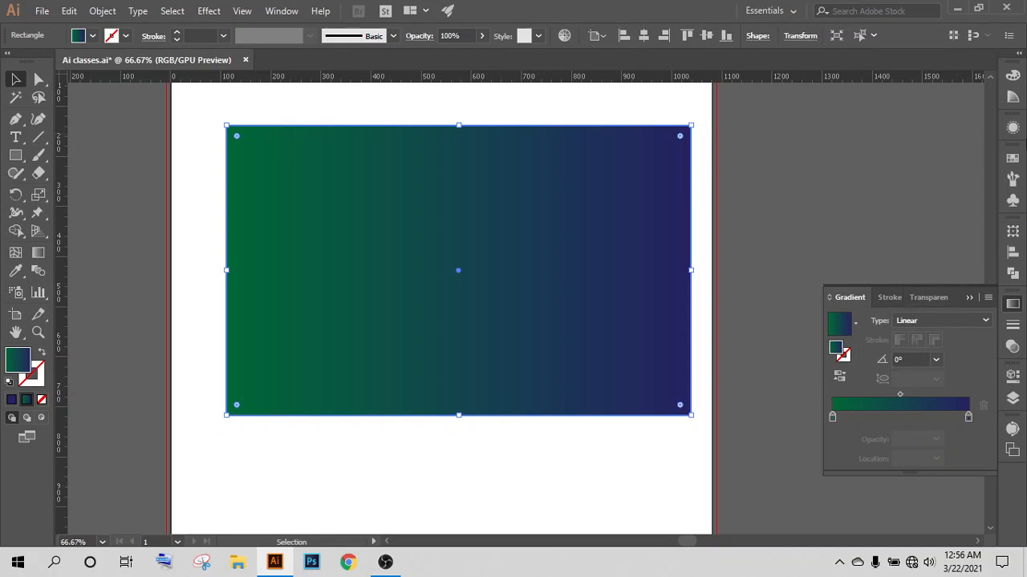
click(1012, 158)
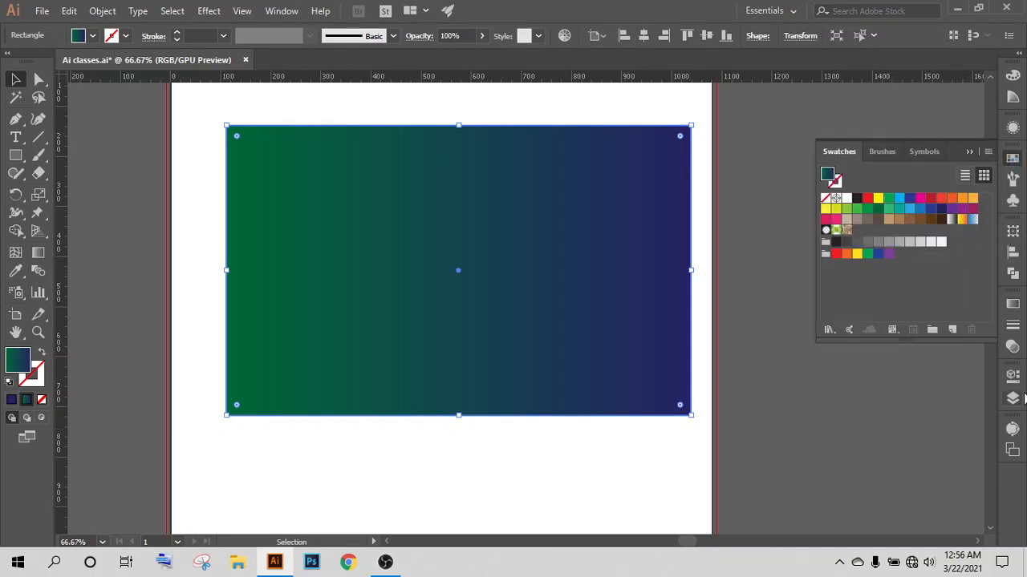
click(1012, 304)
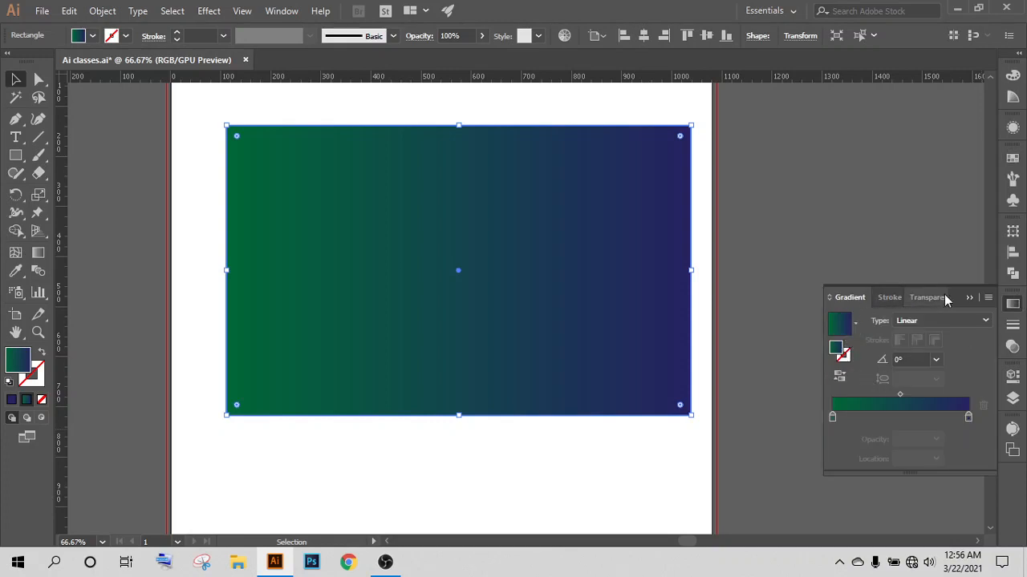
drag(852, 300, 754, 331)
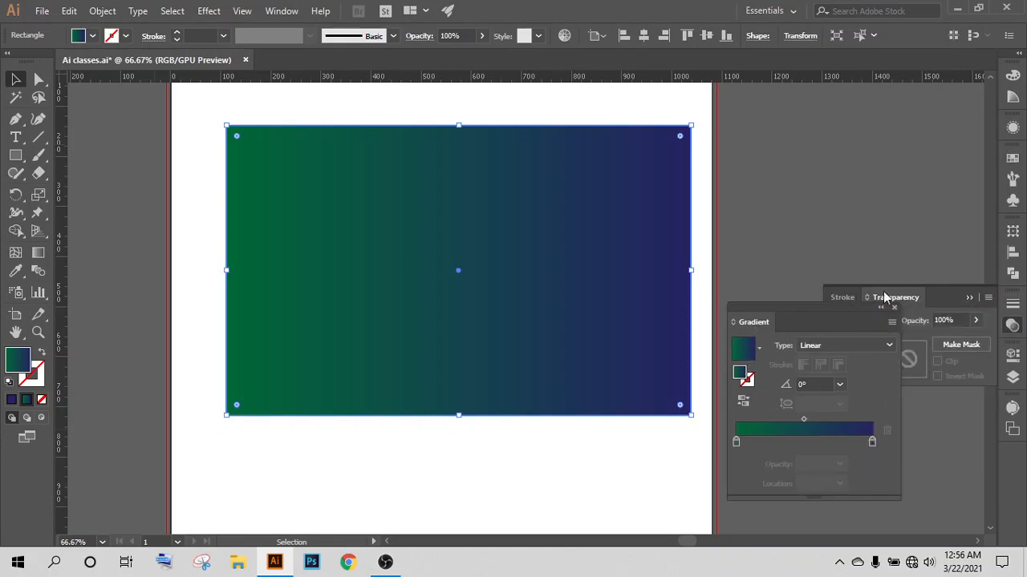
click(1010, 161)
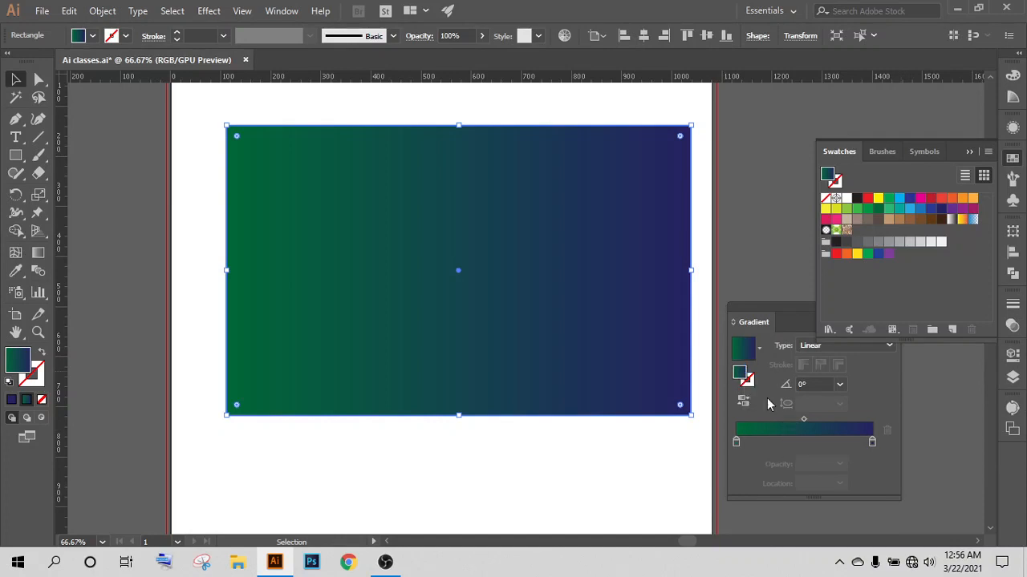
click(804, 430)
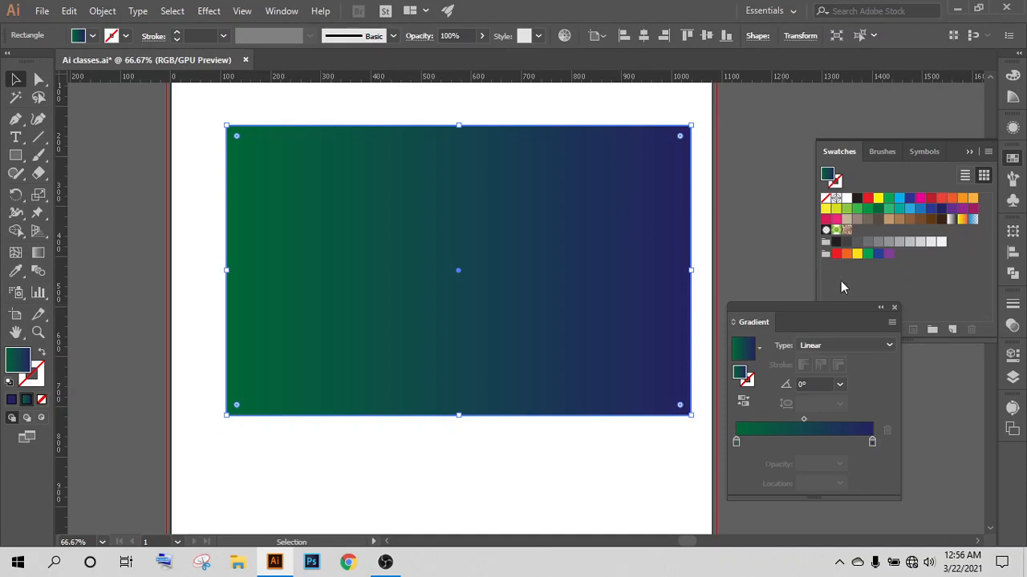
drag(800, 326, 1013, 305)
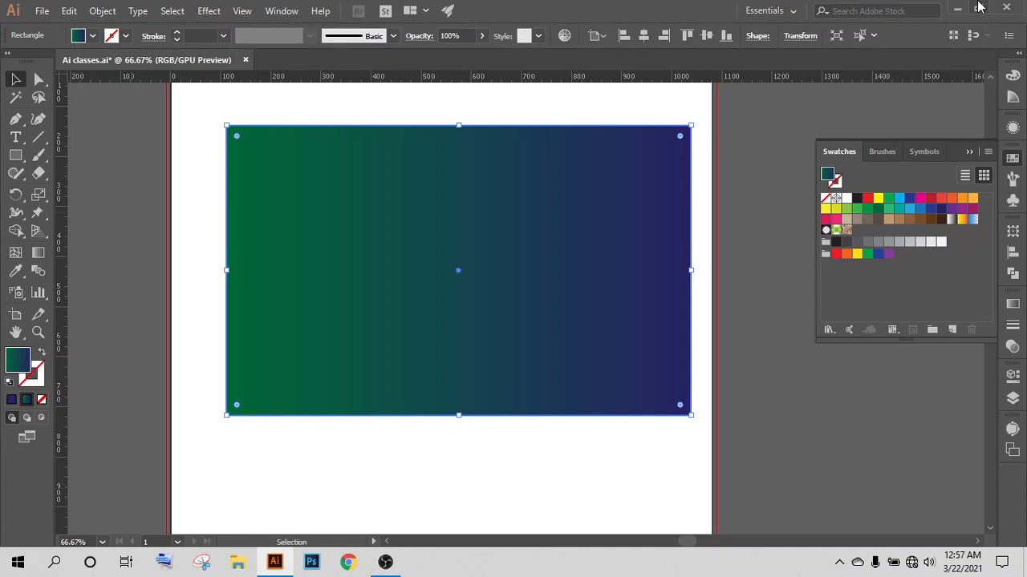
Step: Review the available swatch management commands, from New Swatch to Save Swatch Library as ASE, and deselect the rectangle
click(988, 151)
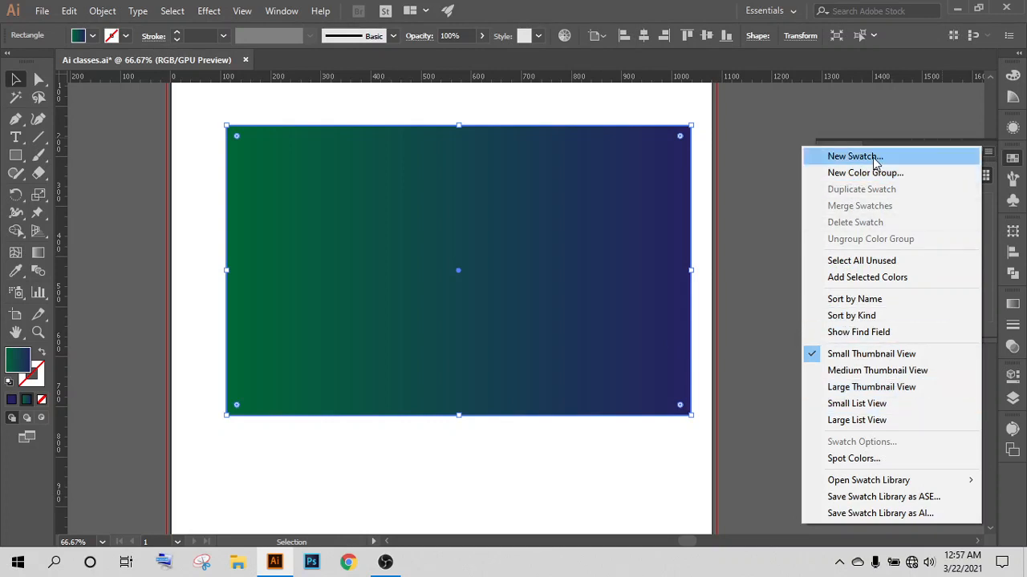
click(884, 189)
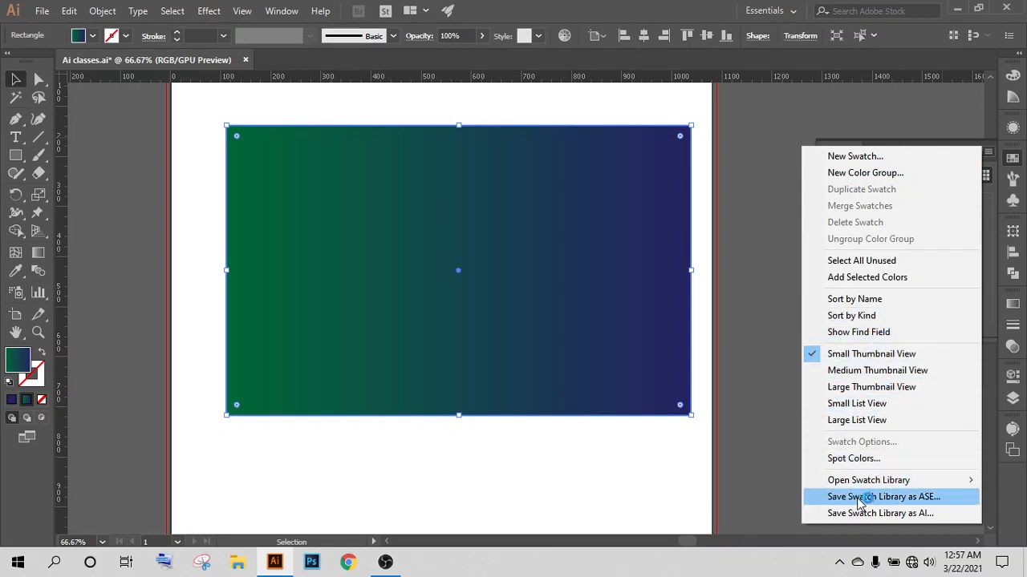
click(749, 373)
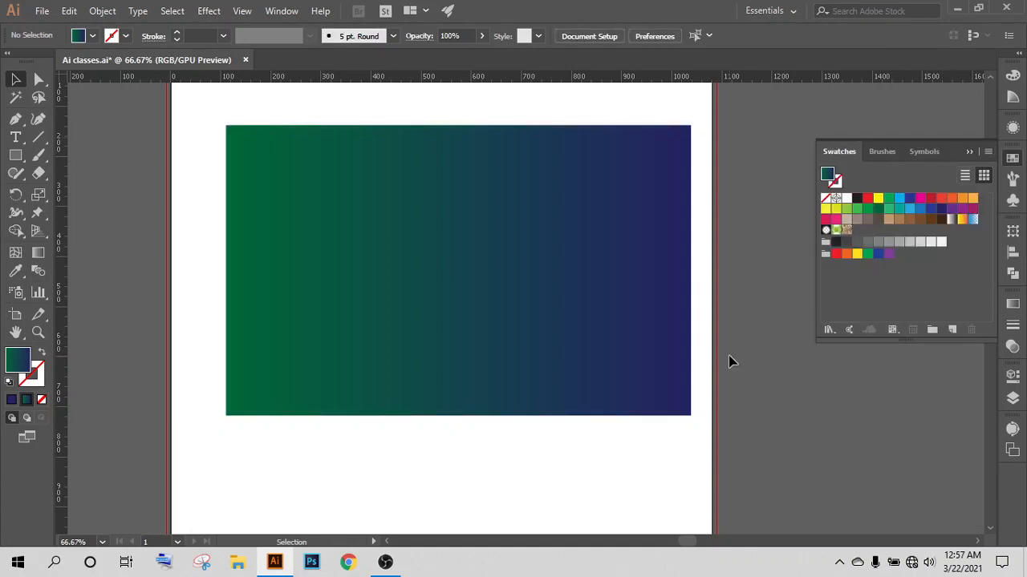
Step: Open the Fruit swatch library, browse through its color groups, and close the library
click(832, 332)
mouse_move(925, 288)
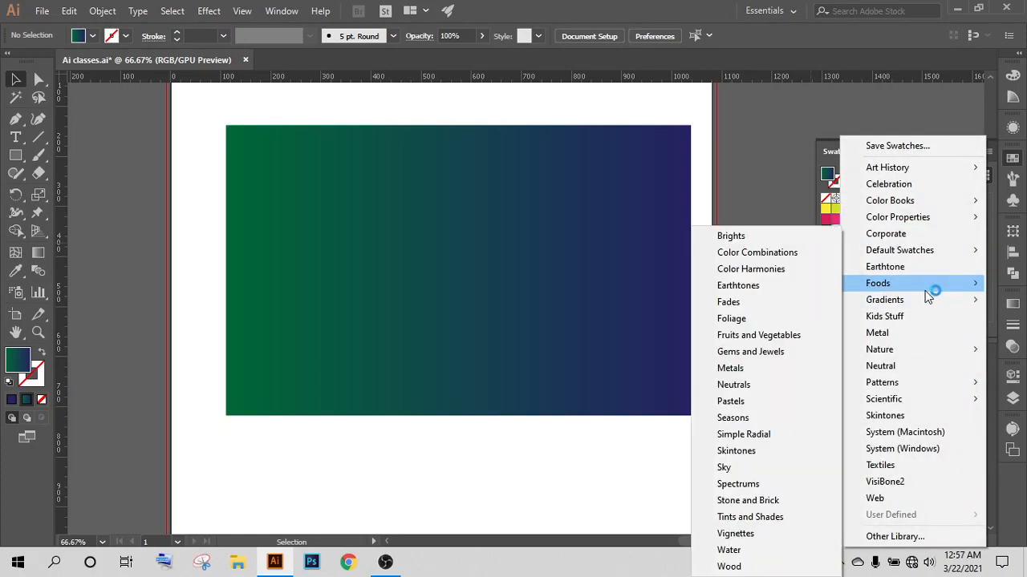
click(802, 295)
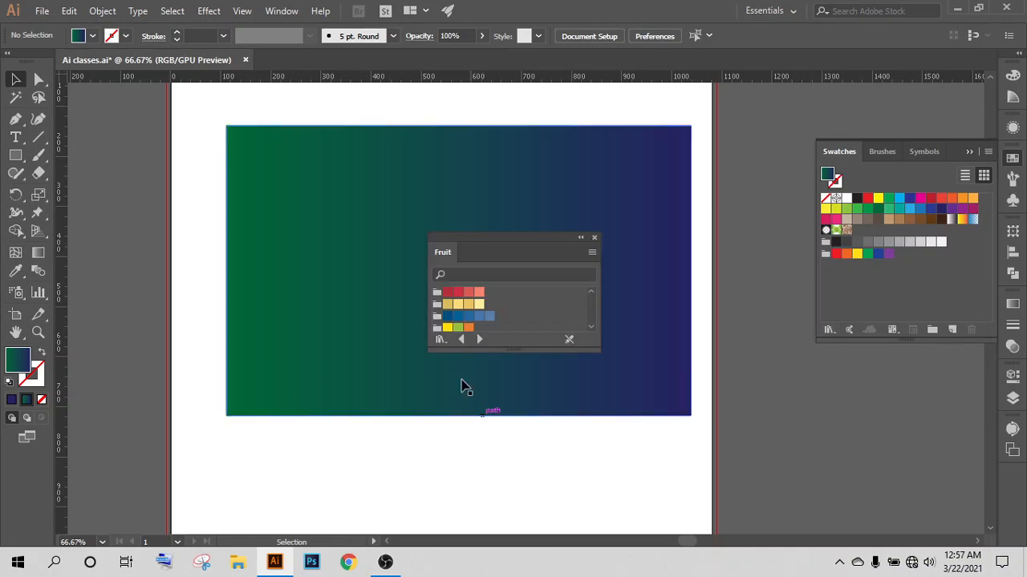
scroll(472, 321, down, 2)
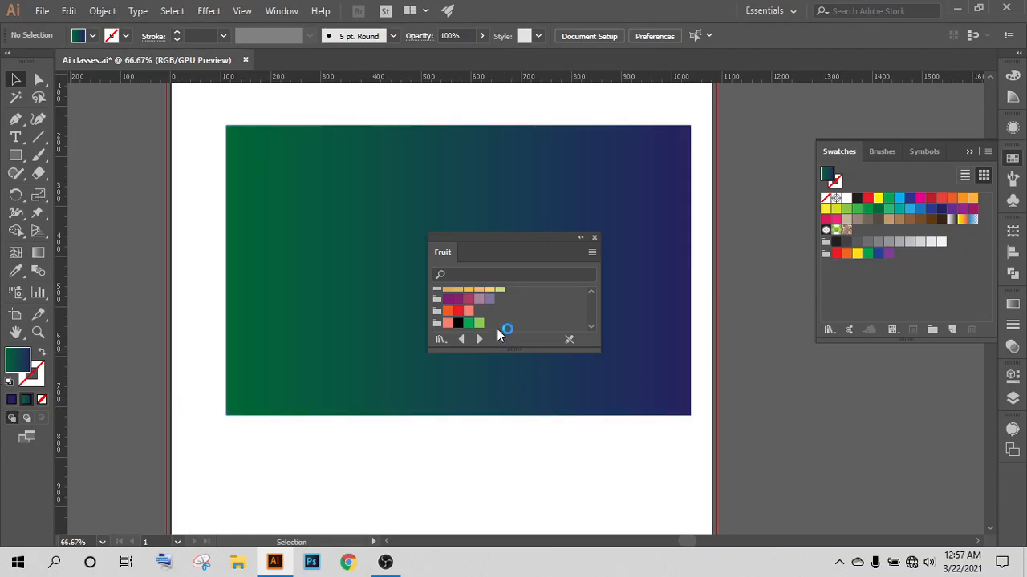
scroll(490, 324, up, 4)
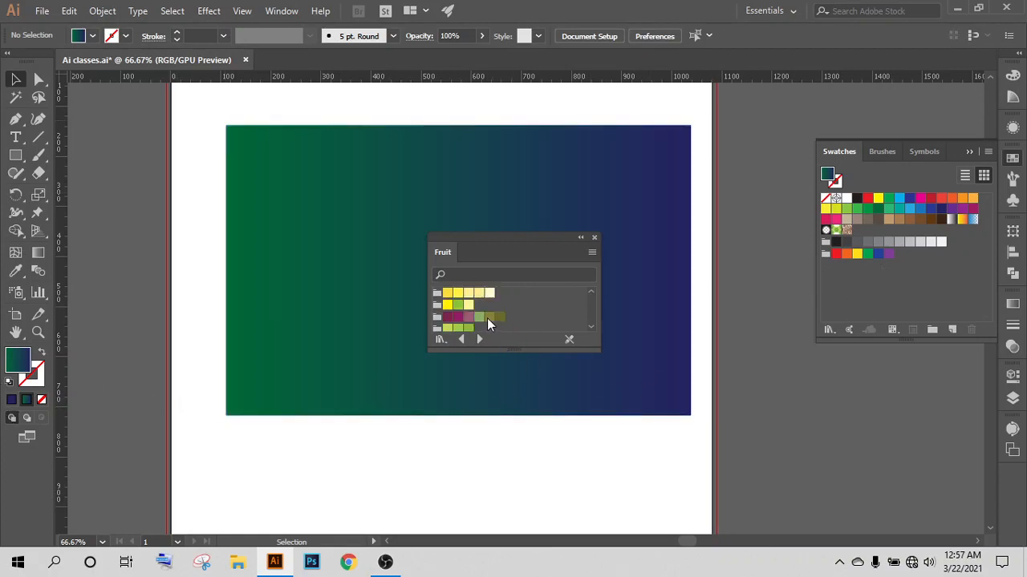
click(594, 237)
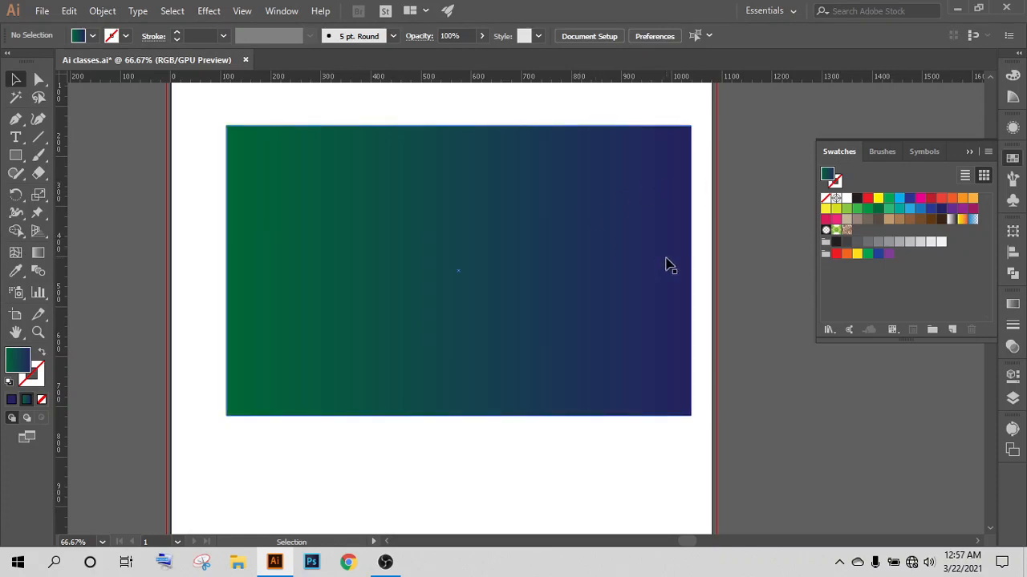